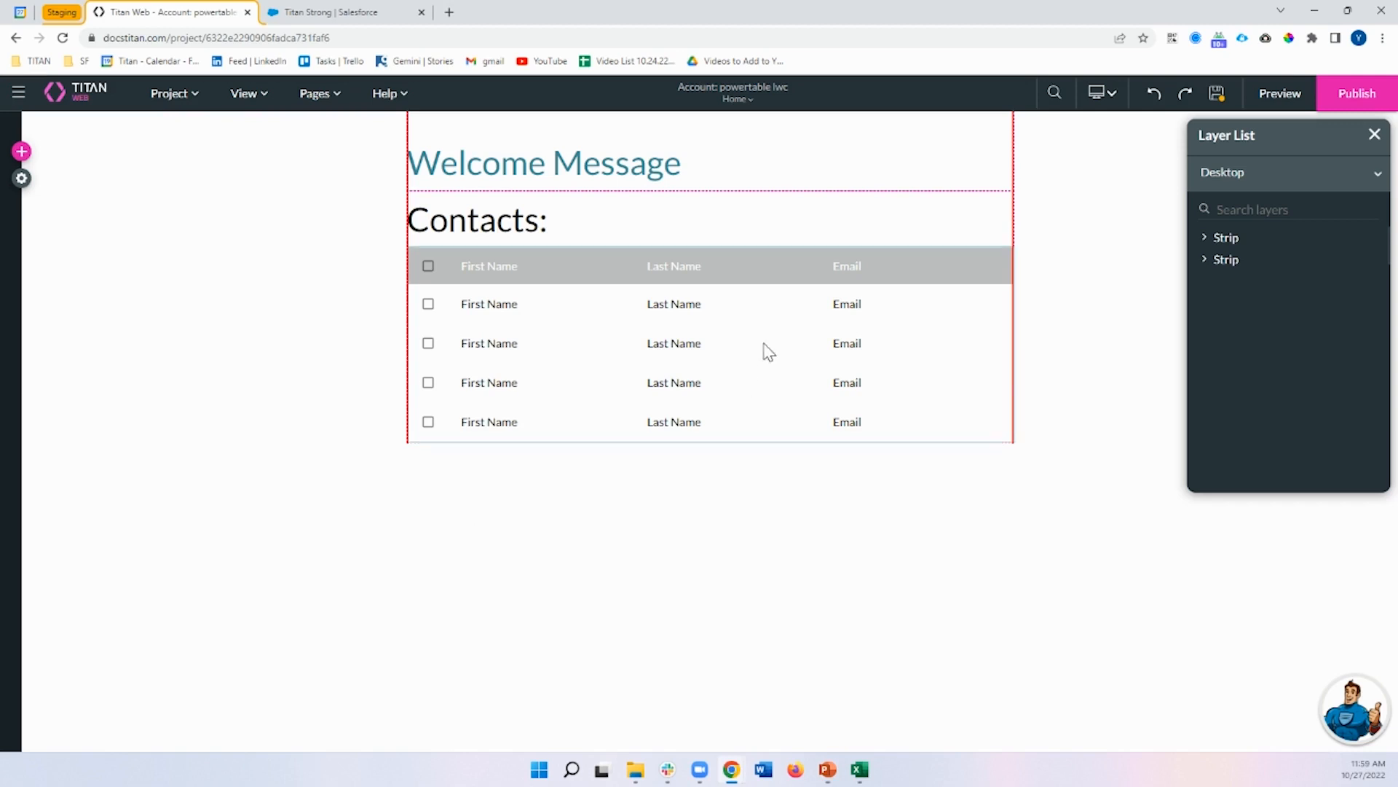
Step: Review the PowerTable's Salesforce source, conditions and mapping in its configuration, leaving the settings unchanged
left_click(694, 384)
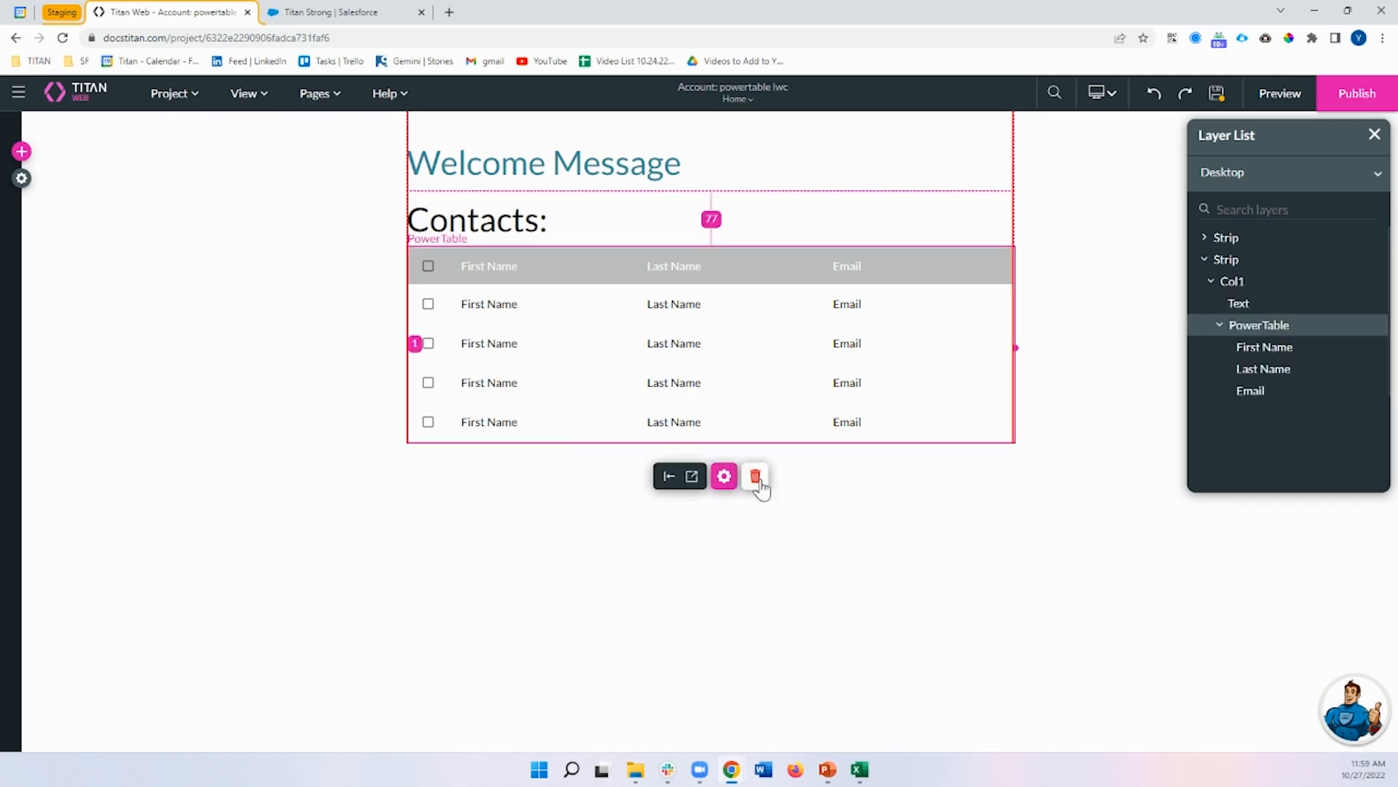
left_click(724, 477)
left_click(1097, 247)
left_click(873, 620)
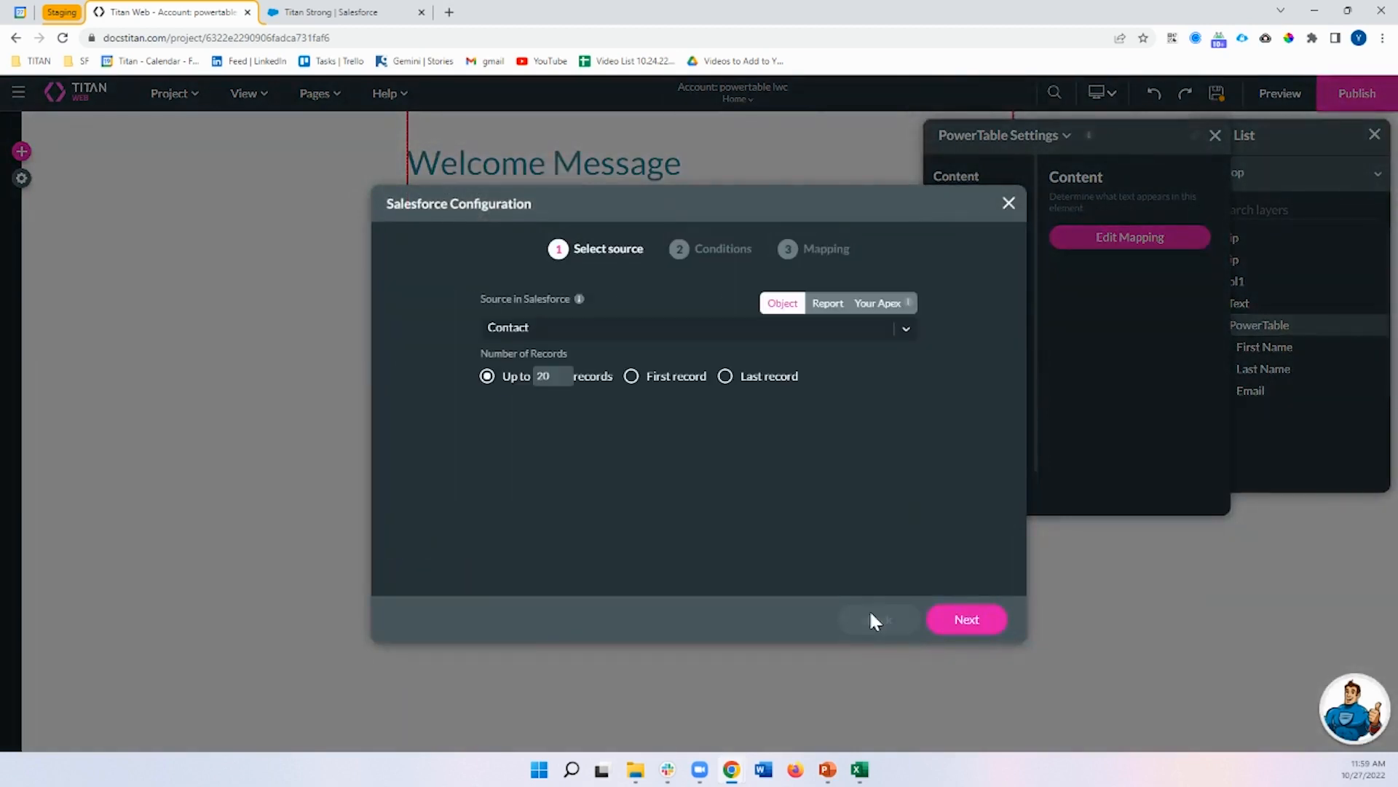
left_click(968, 620)
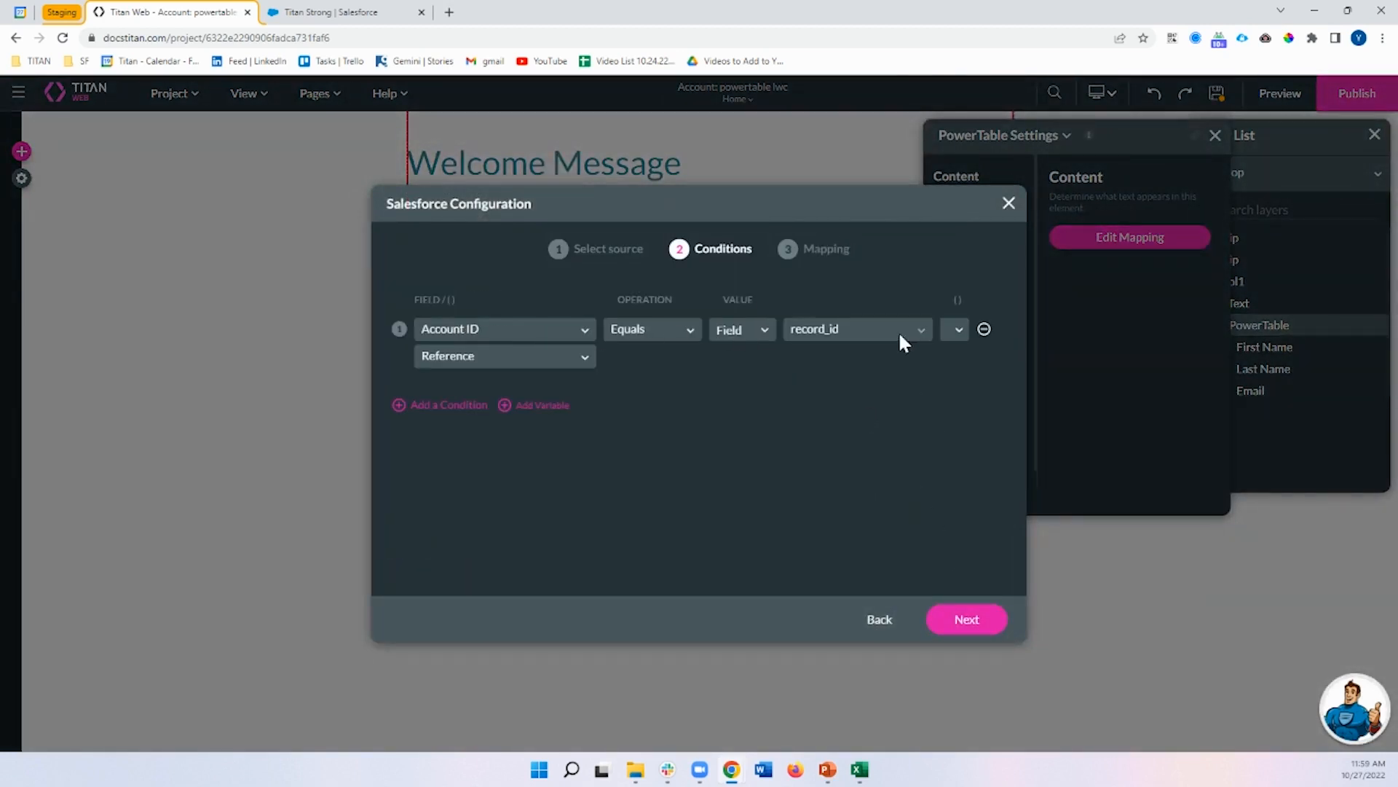
left_click(966, 620)
left_click(967, 620)
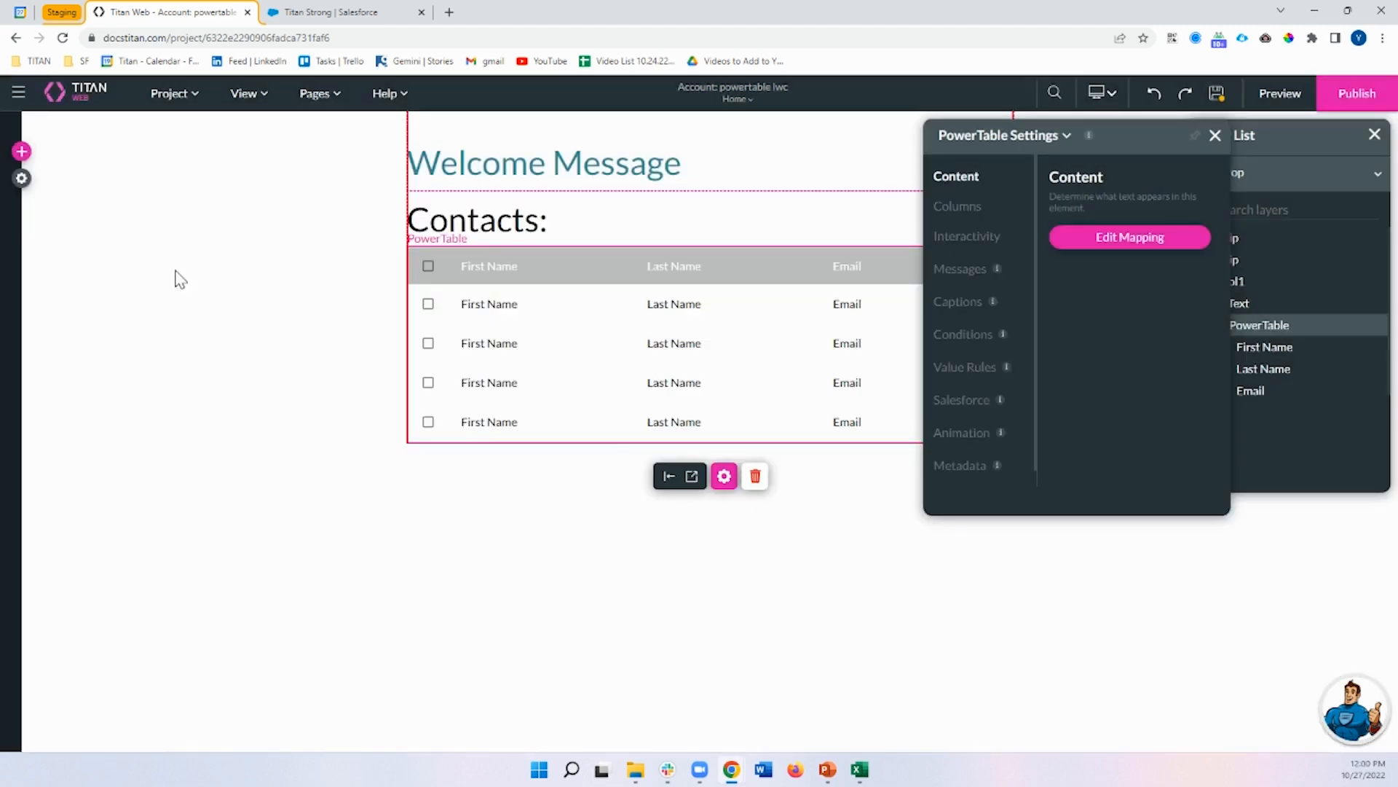
left_click(1215, 136)
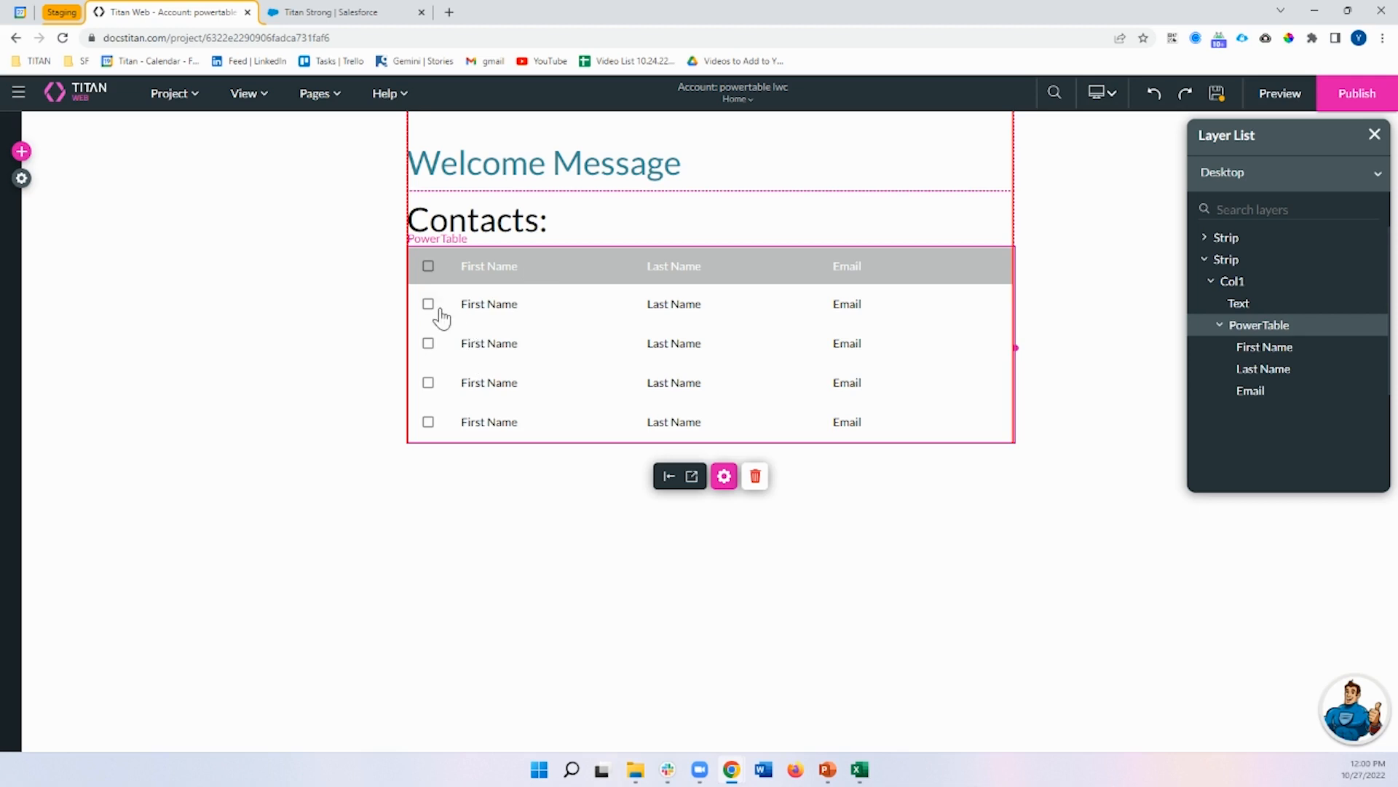
left_click(308, 322)
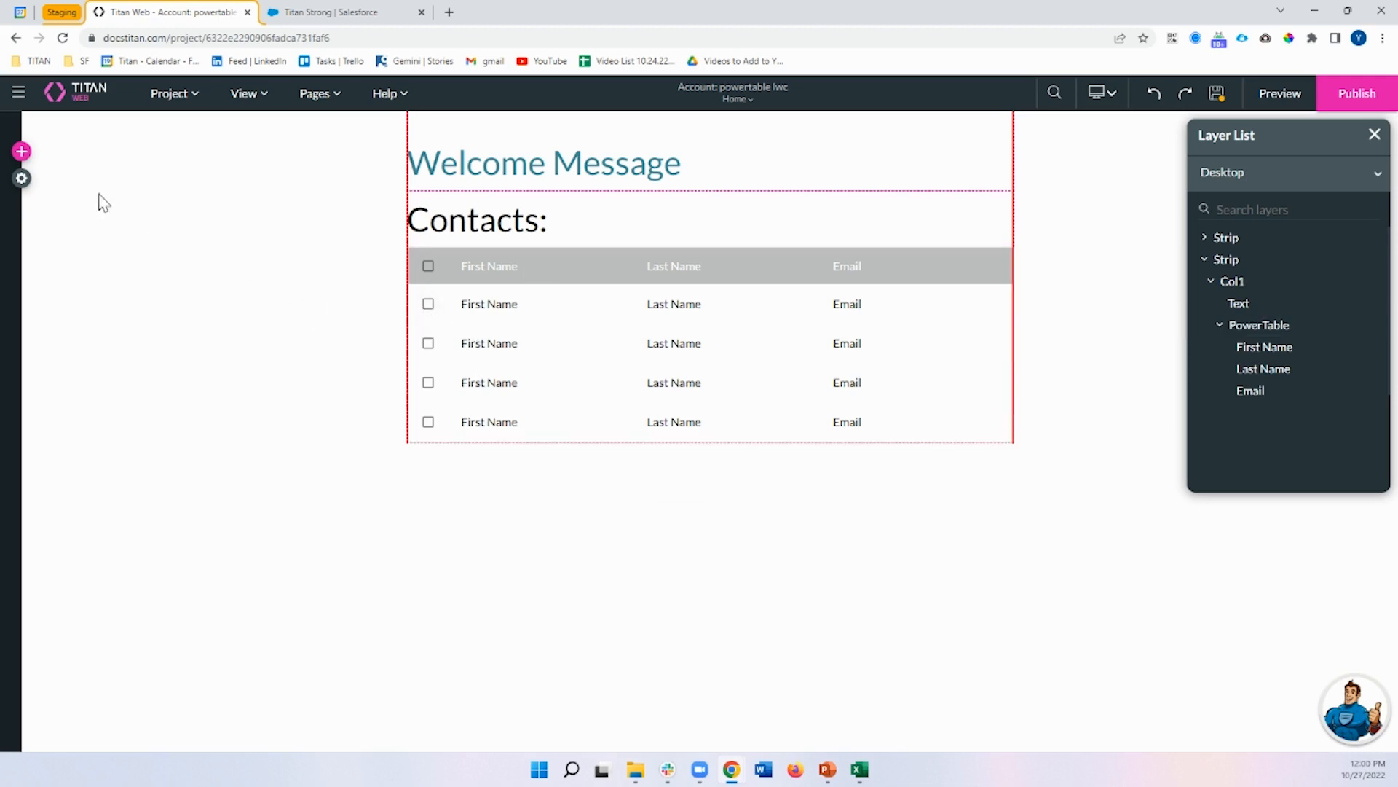
Step: Enable SF LWC user access, applying Use Salesforce session with the record ID mapped to record_id and the user ID to user_id
left_click(22, 178)
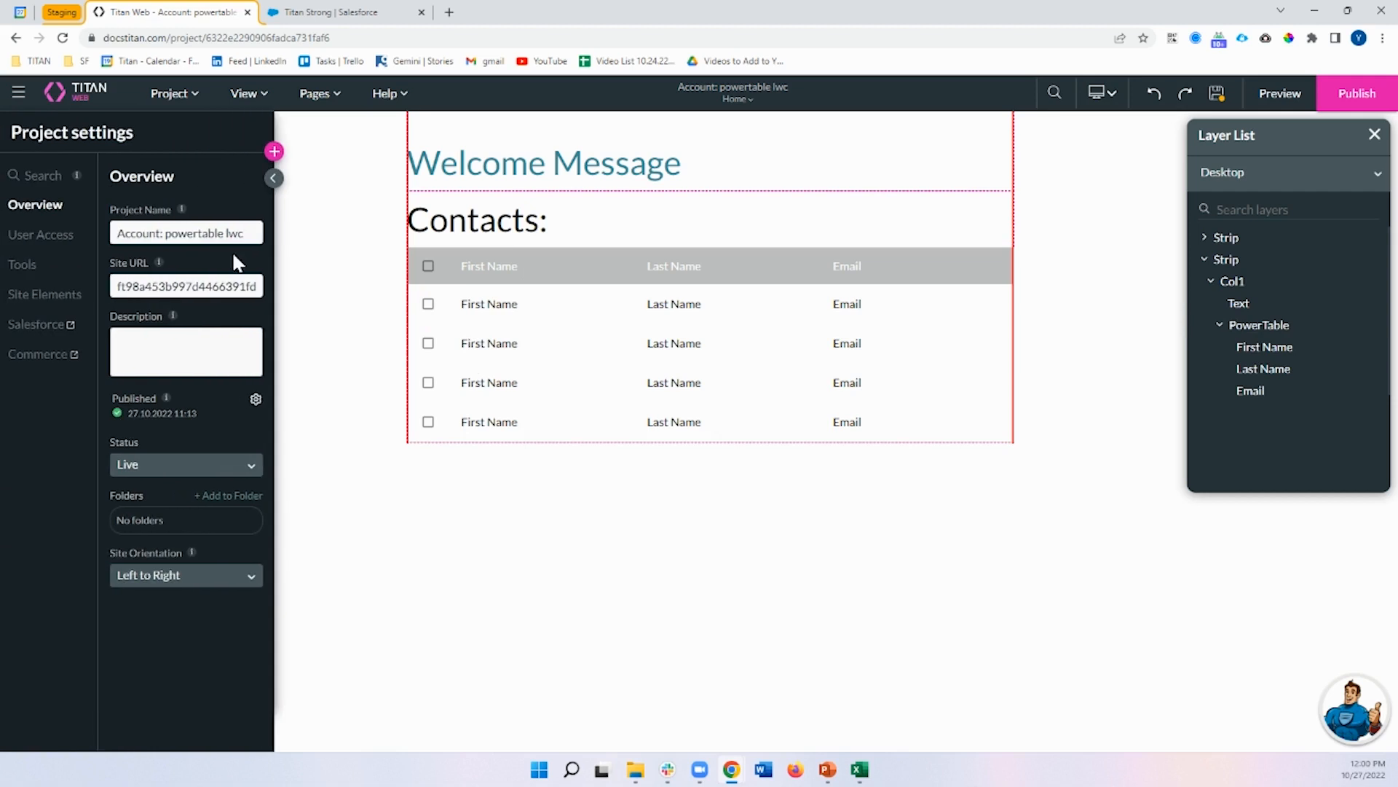
left_click(34, 271)
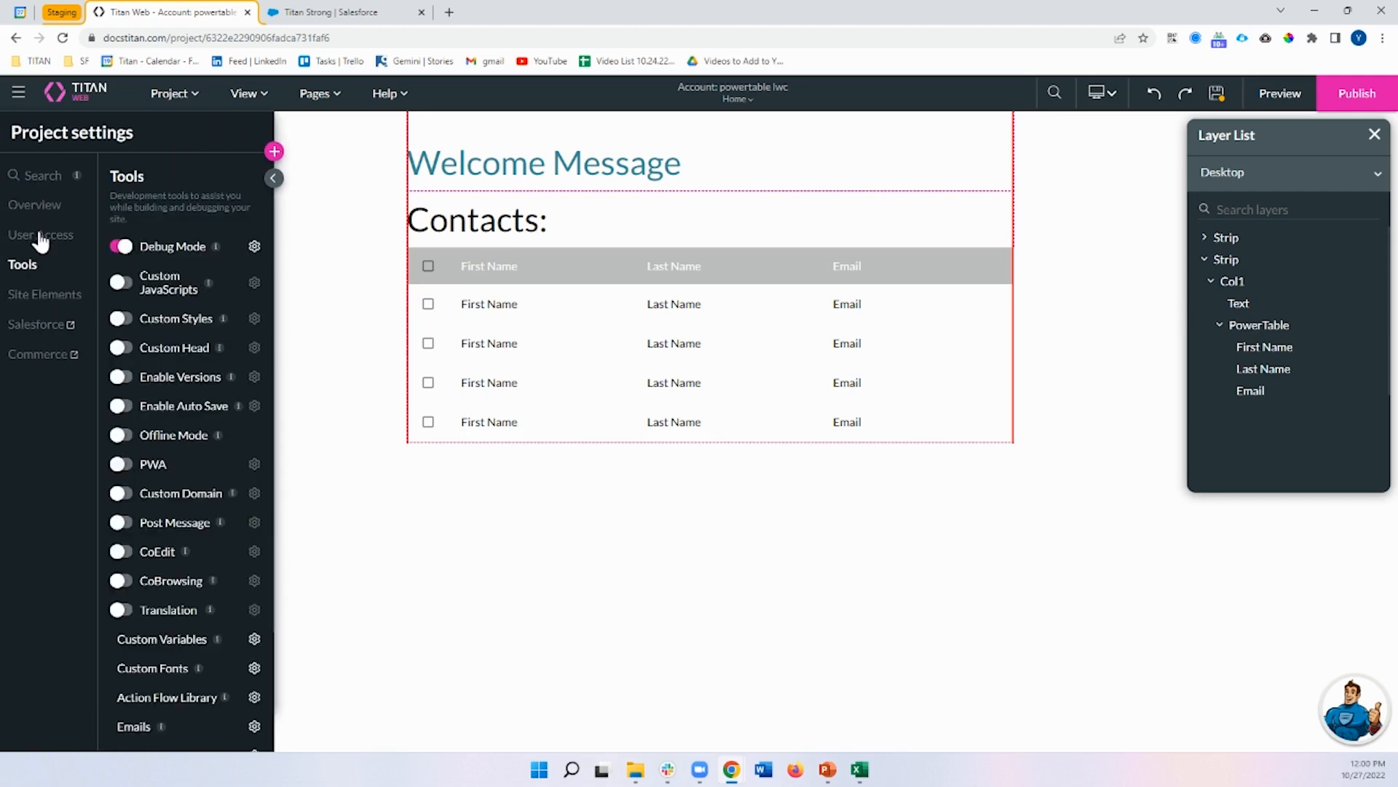
left_click(41, 237)
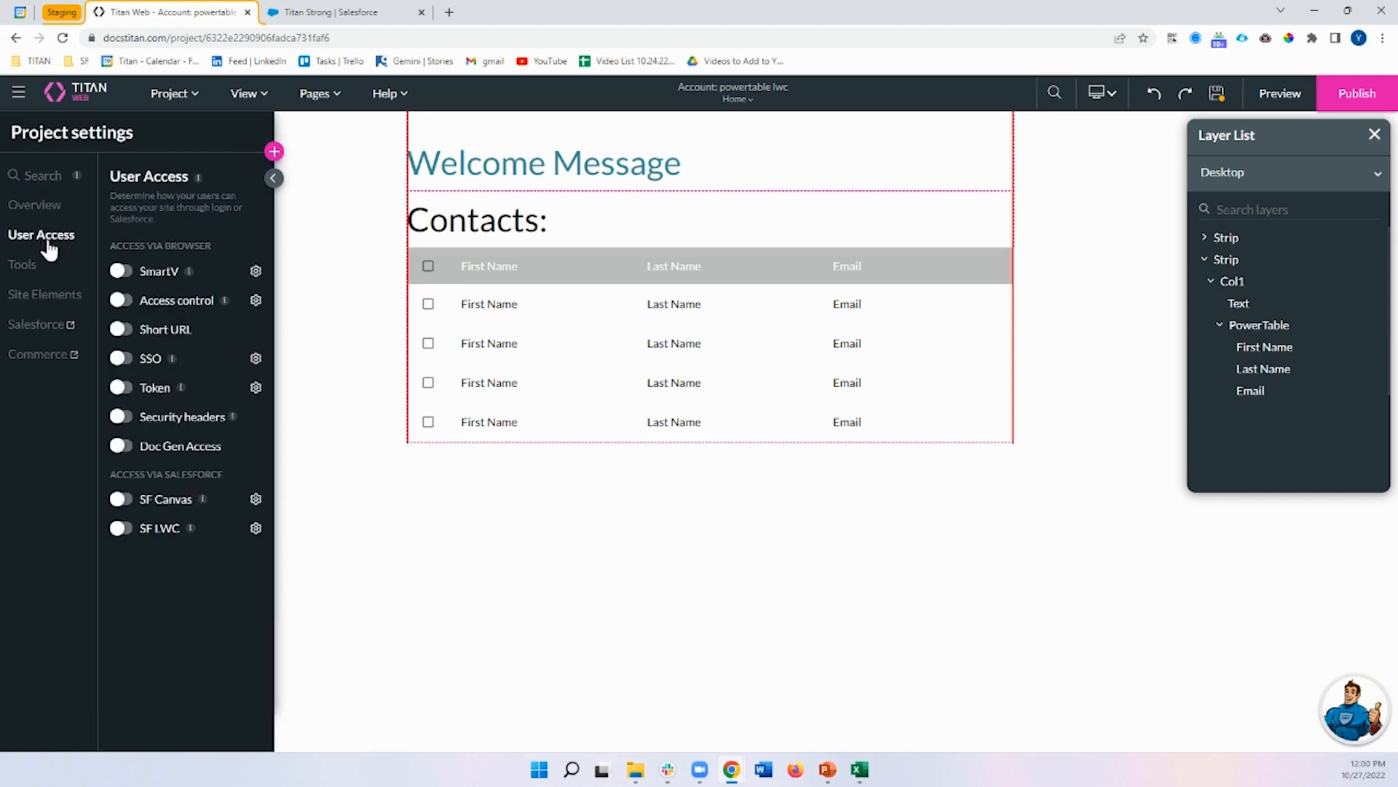
left_click(123, 530)
left_click(255, 530)
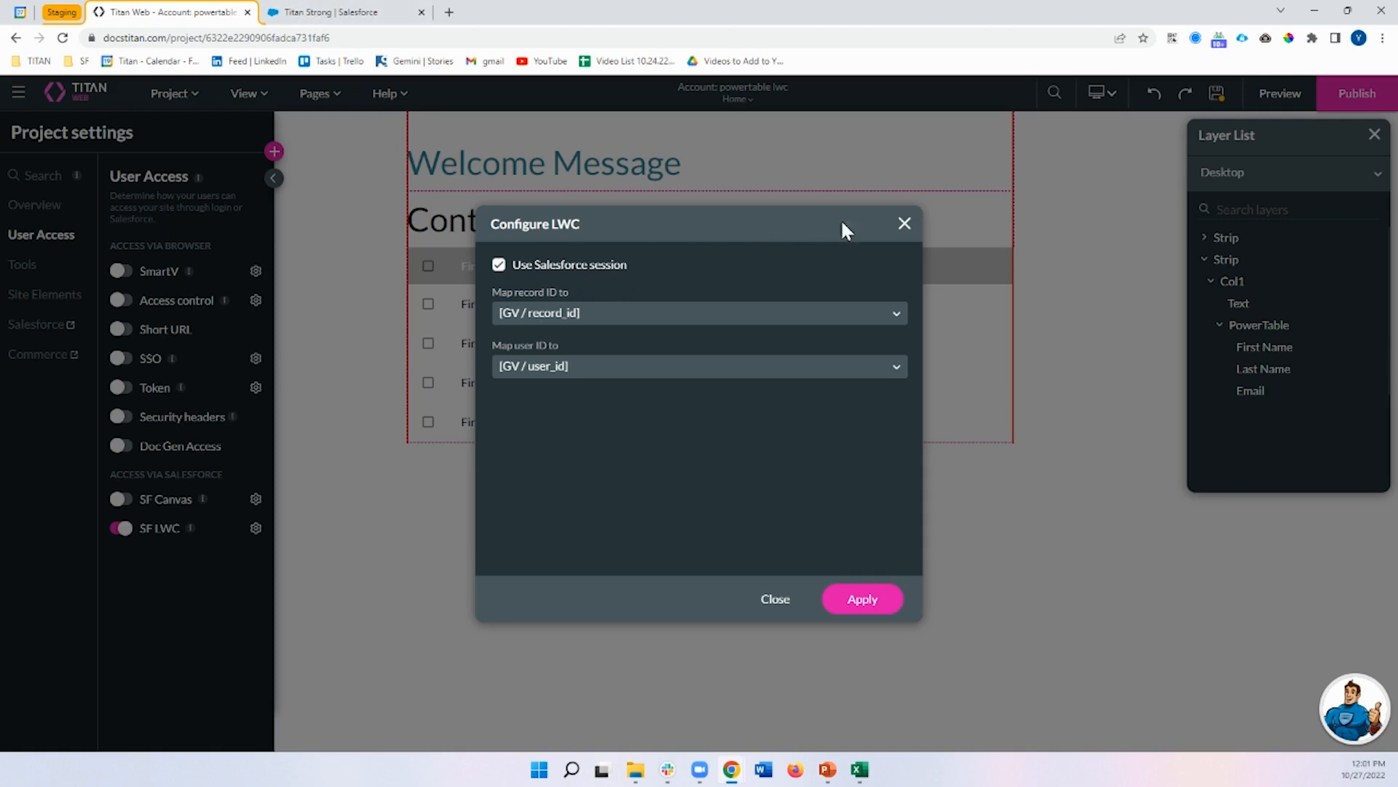
left_click(865, 598)
Step: Recheck the record ID and user ID mappings in the SF LWC configuration and reapply it
left_click(671, 333)
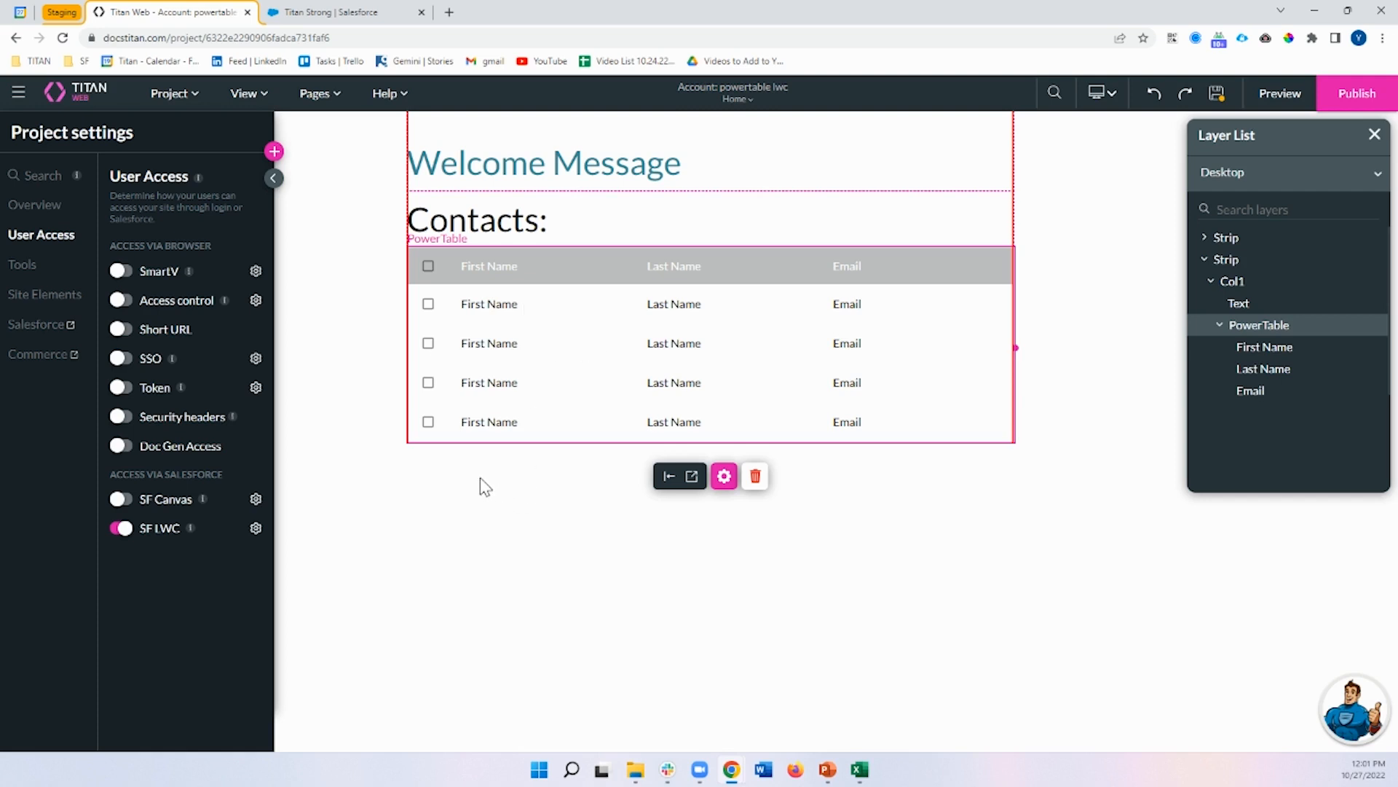
left_click(255, 528)
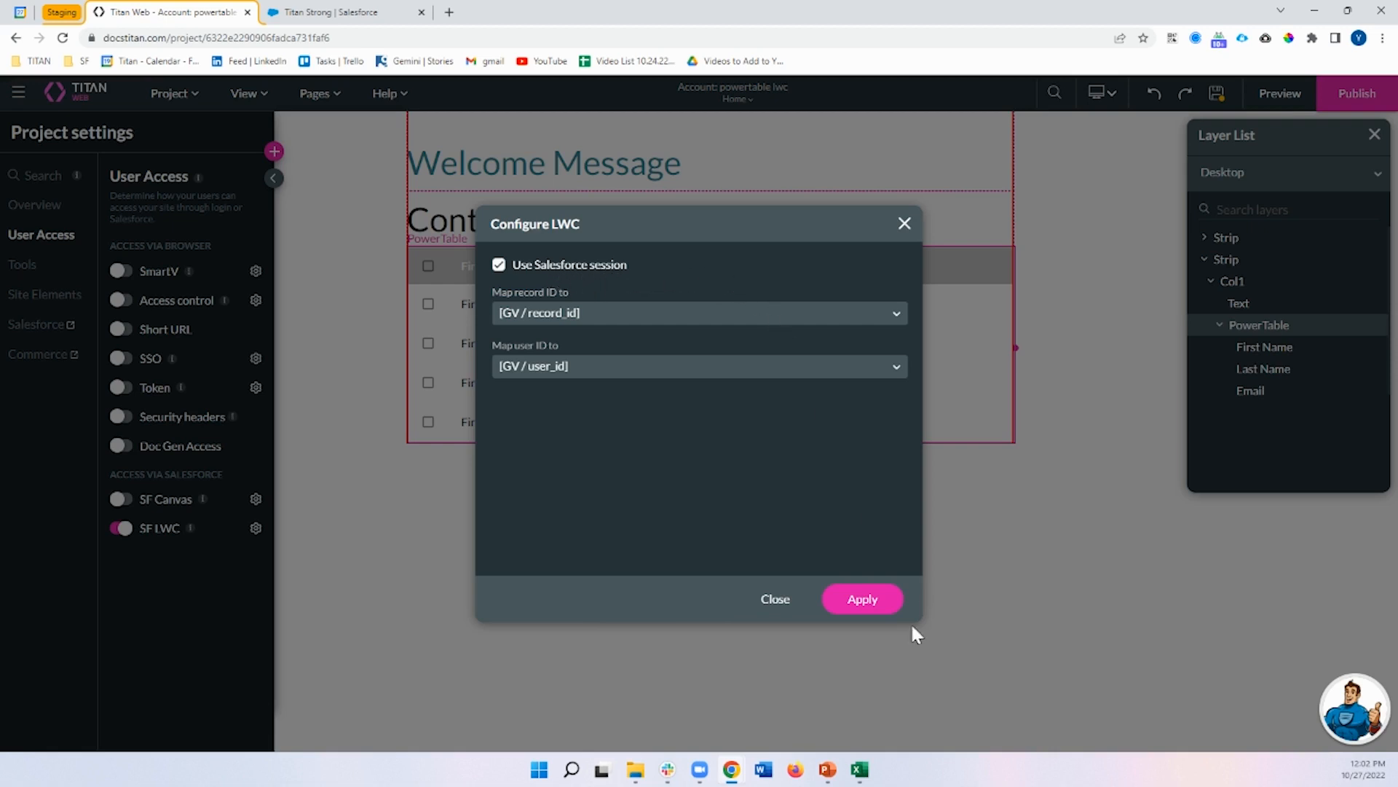
left_click(845, 601)
left_click(856, 596)
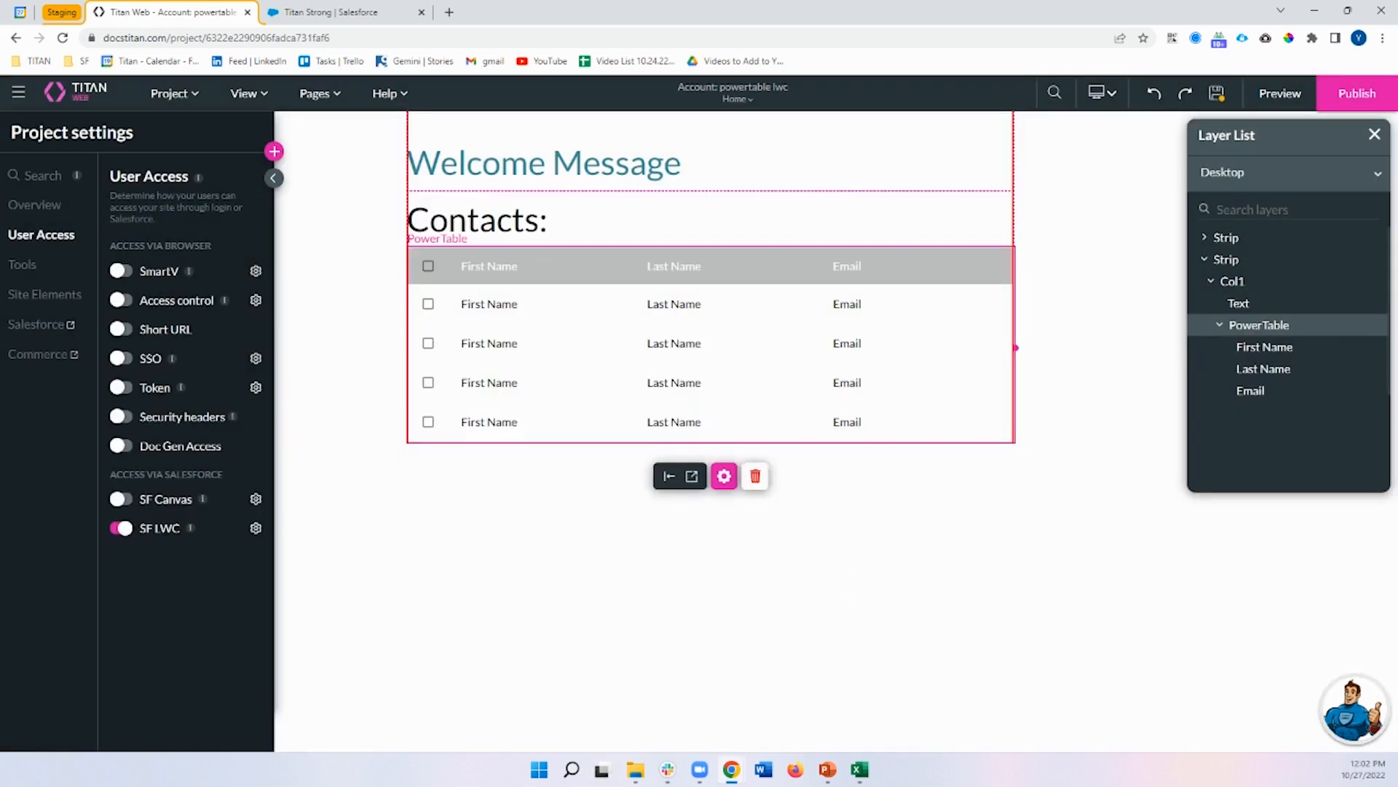
Step: Examine the object settings, conditions and field mapping of the User get-record Salesforce integration
left_click(48, 323)
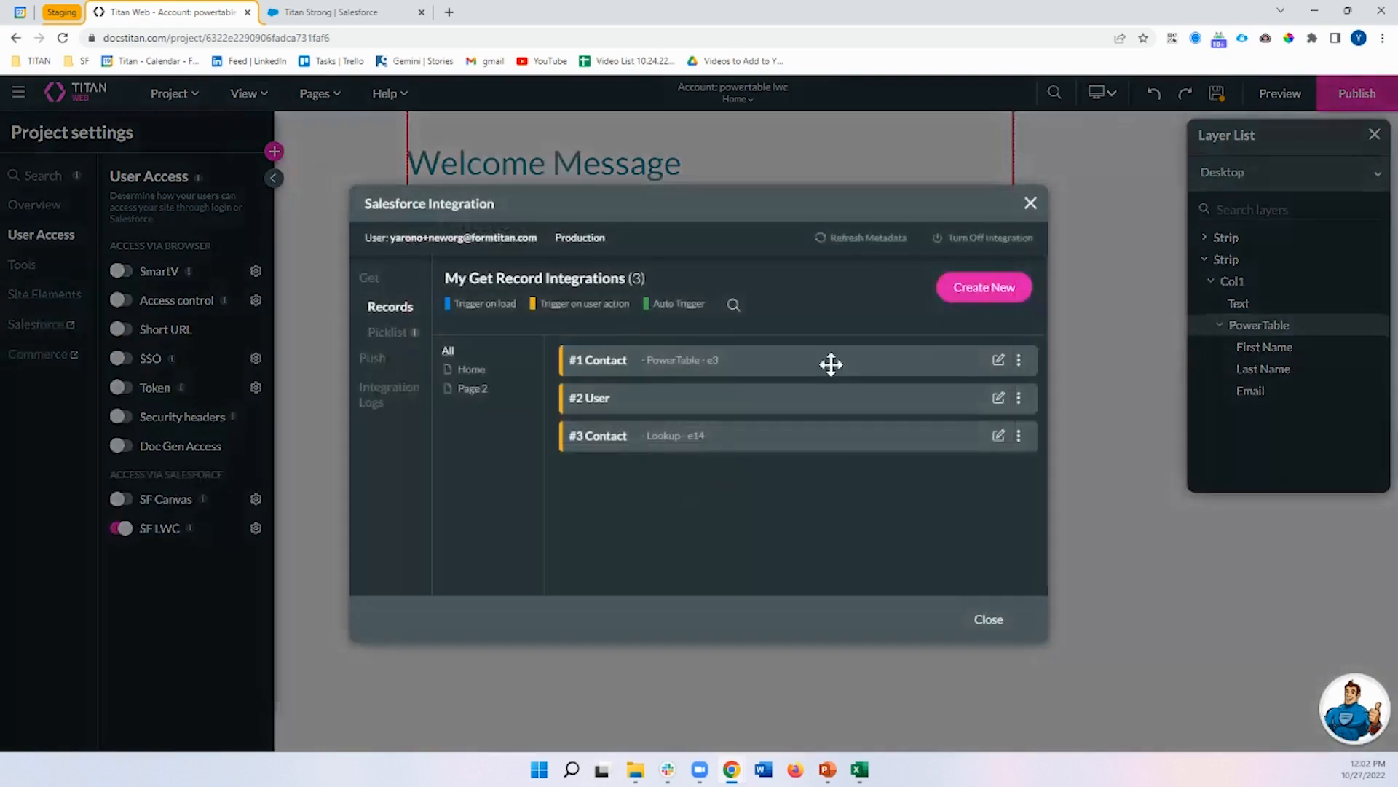
left_click(998, 397)
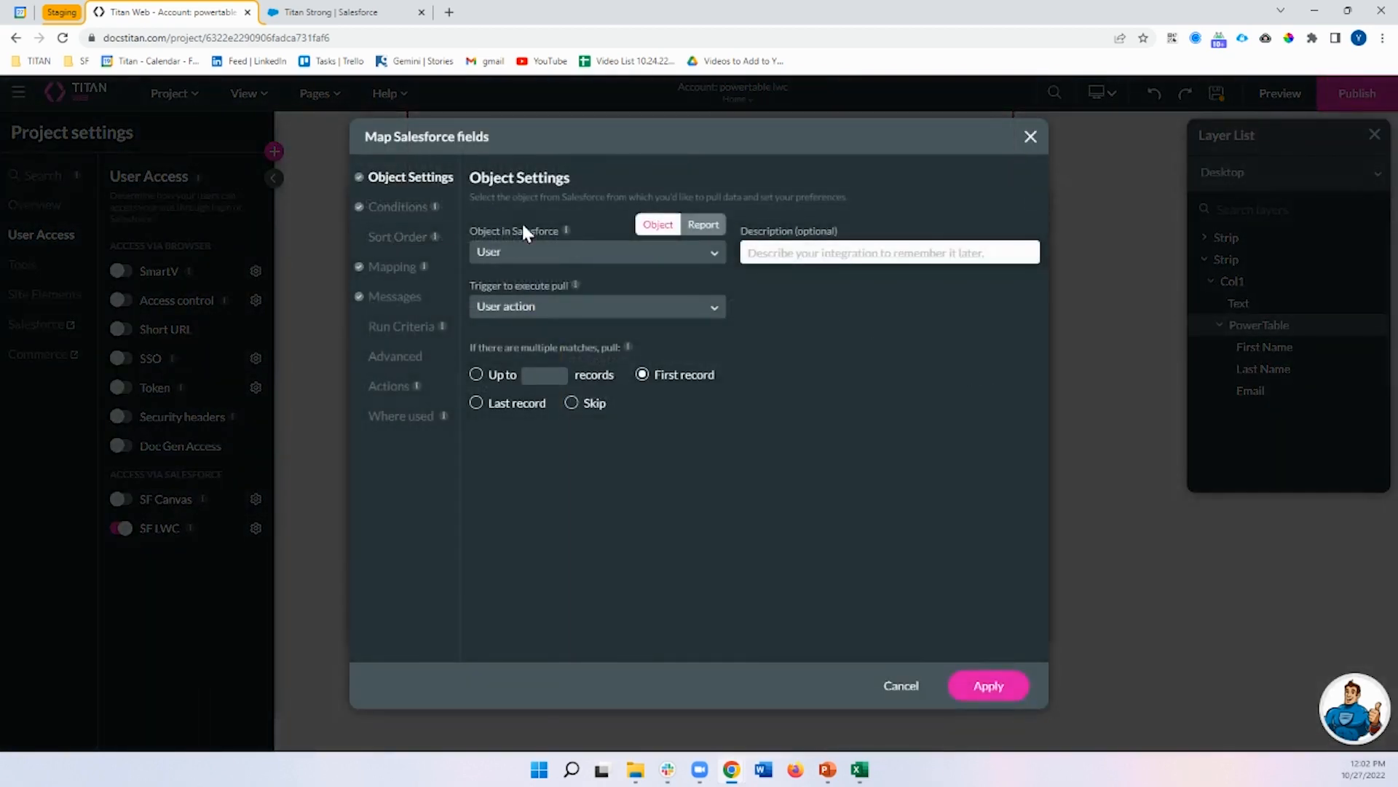
left_click(406, 211)
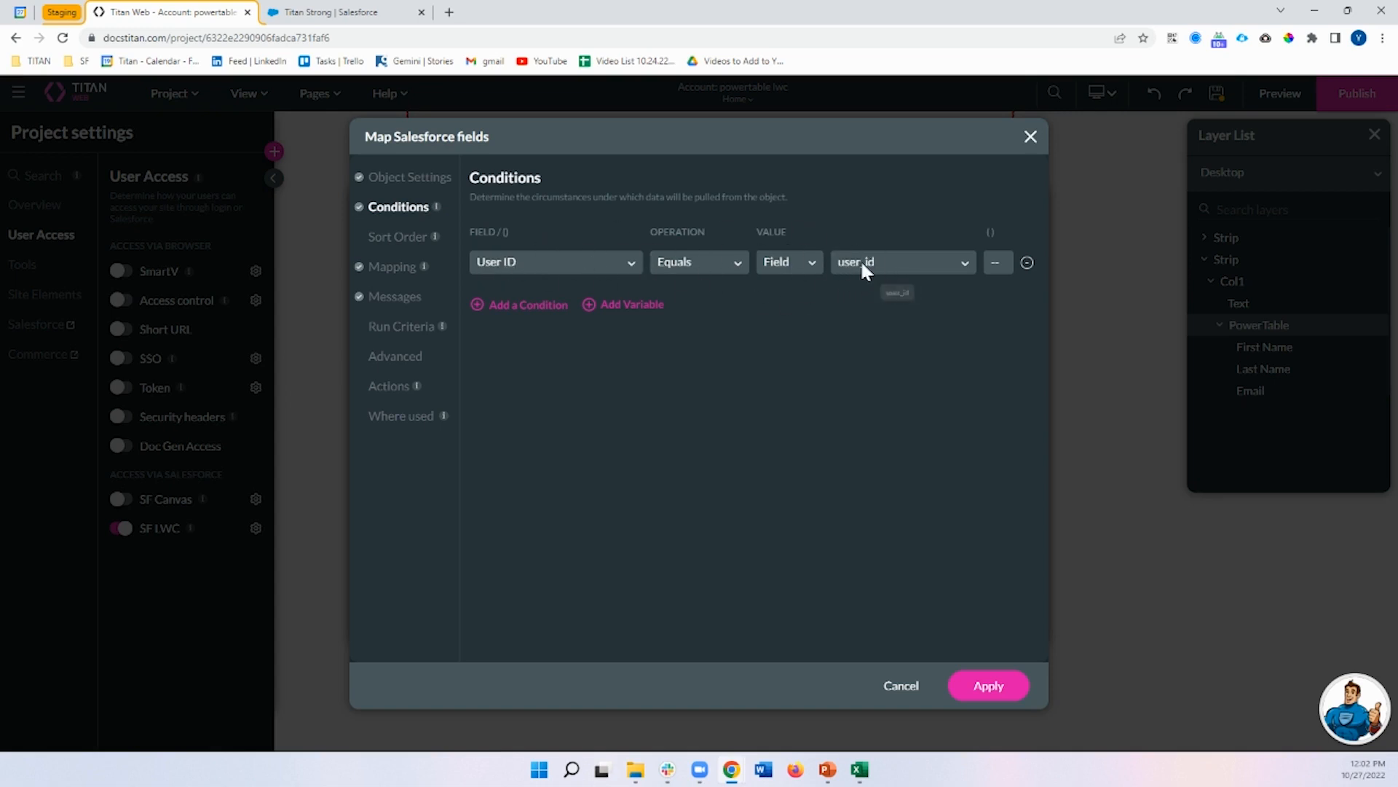
left_click(399, 270)
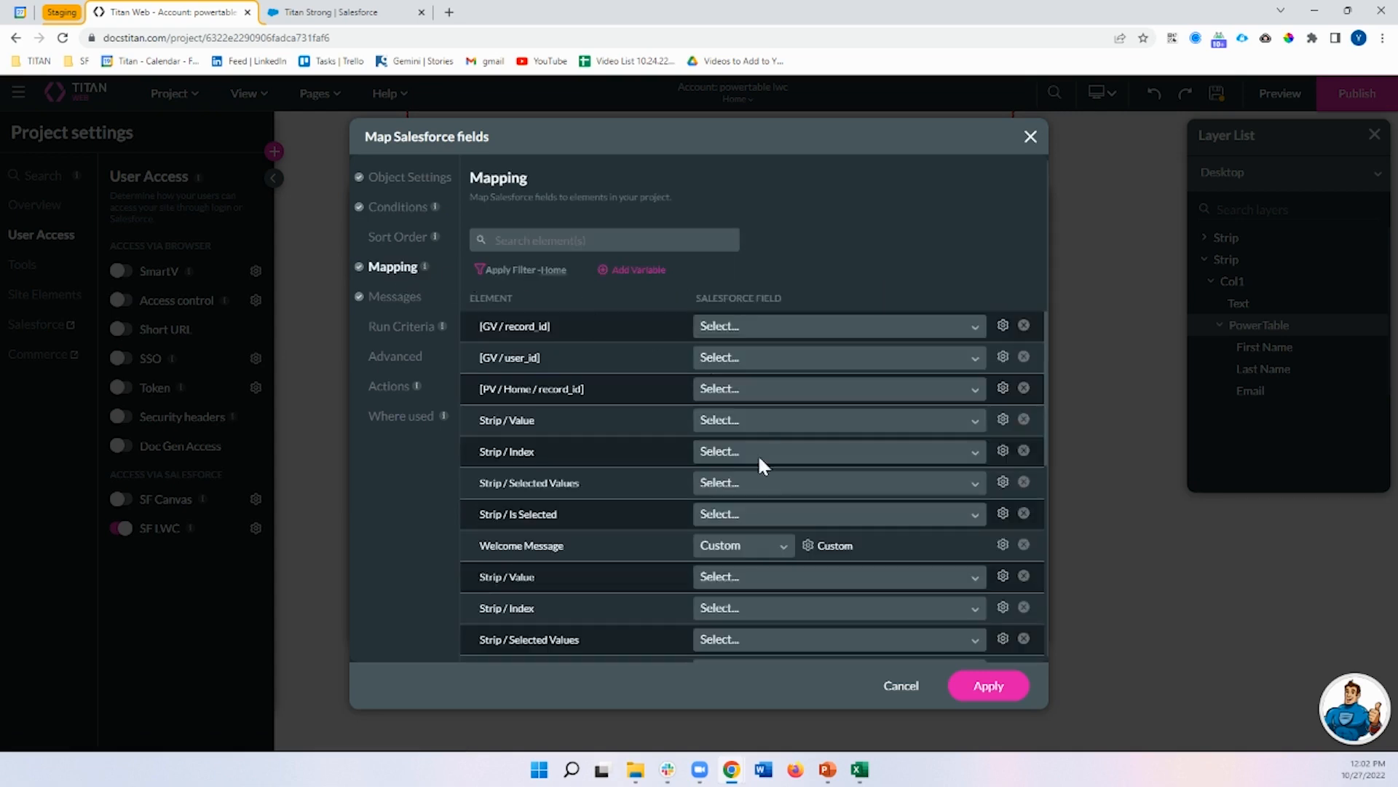
Step: Inspect the custom text mapped to Welcome Message in the User integration, apply it and close the Salesforce integration
left_click_drag(482, 545, 870, 554)
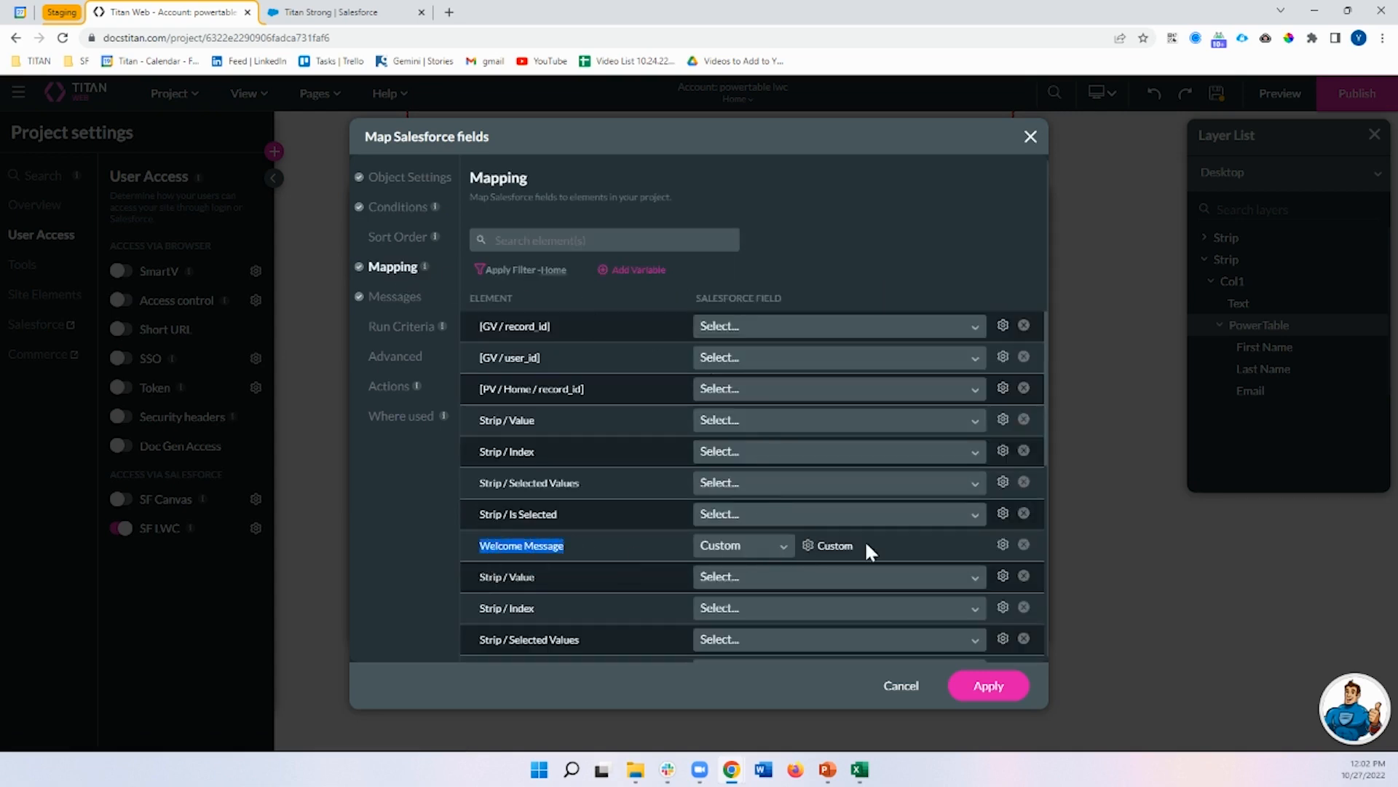
left_click(829, 546)
left_click_drag(507, 274, 552, 290)
left_click(574, 290)
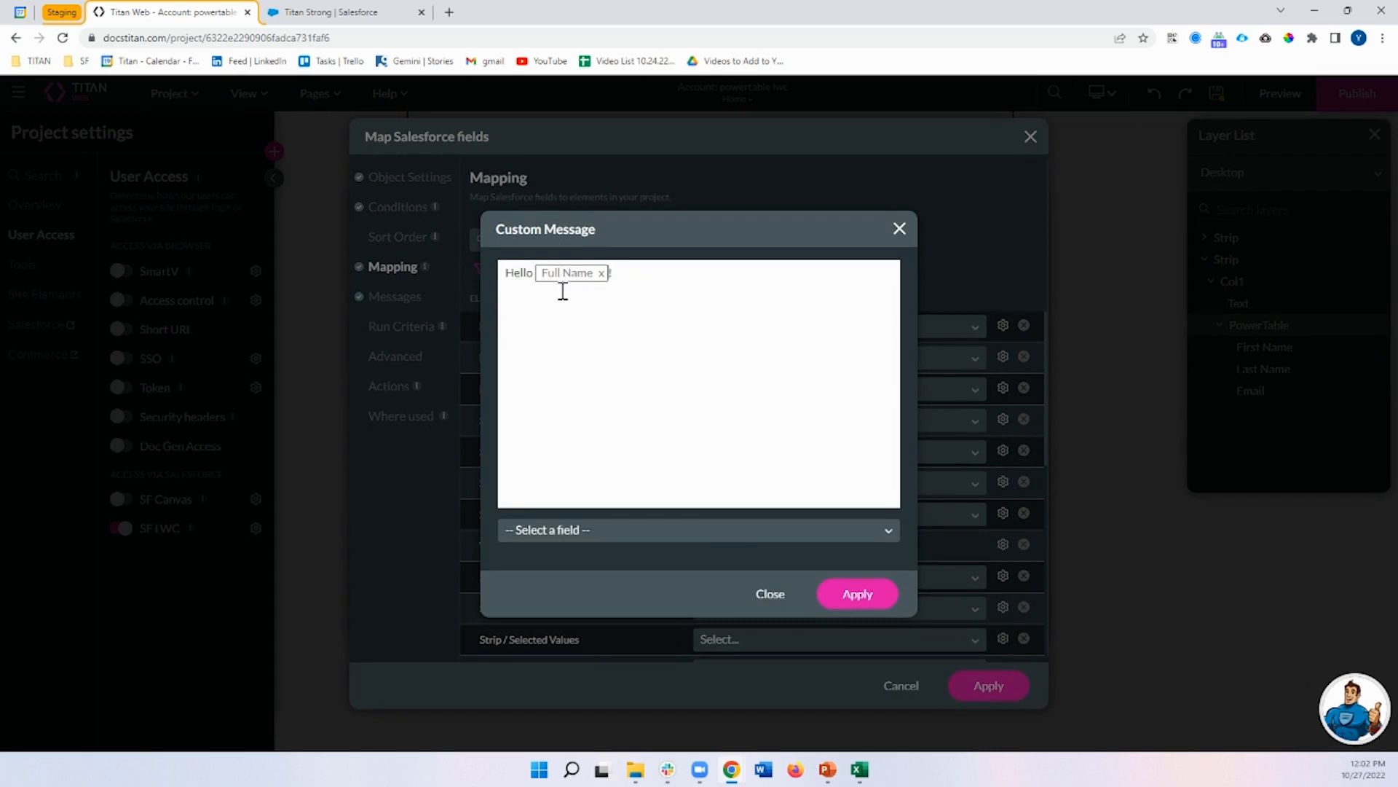
left_click(857, 596)
left_click(987, 688)
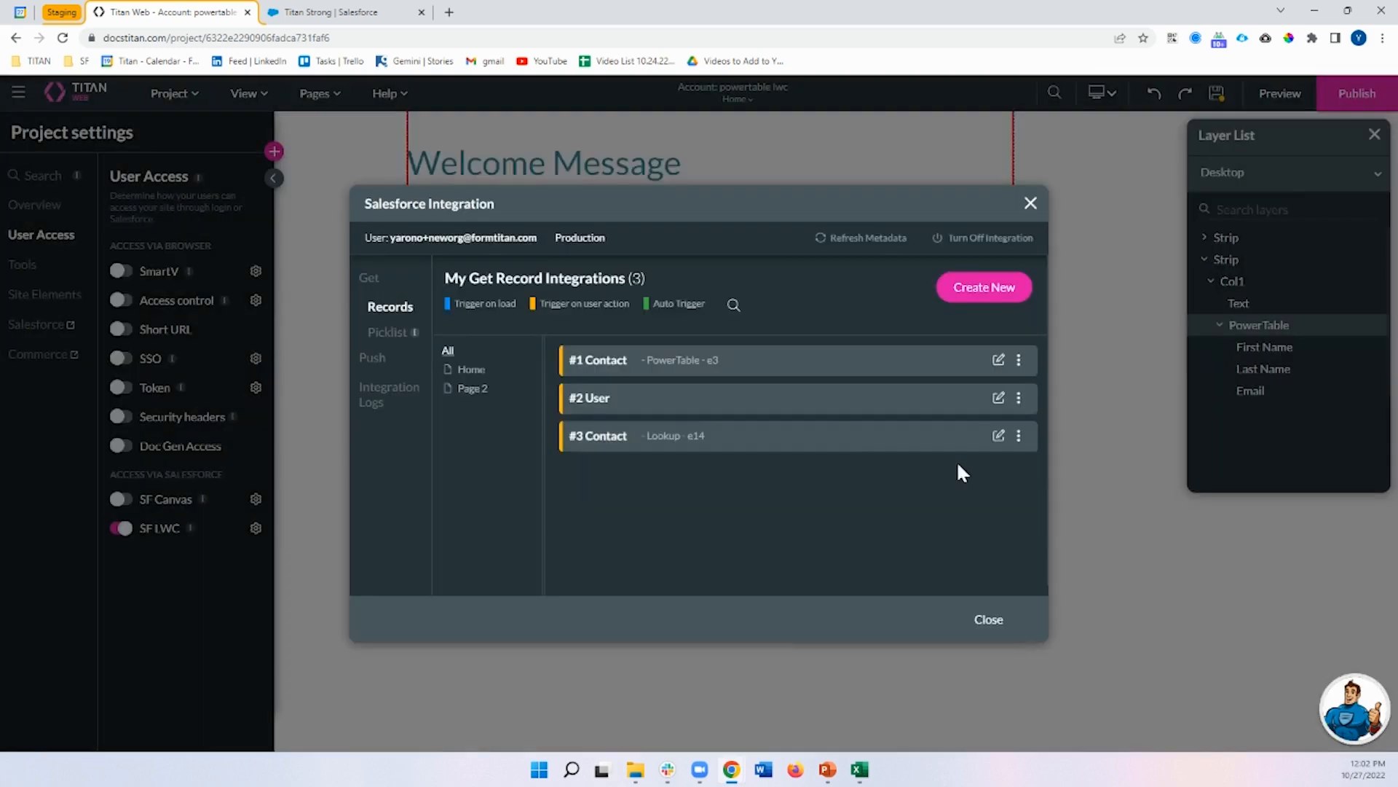
left_click(992, 610)
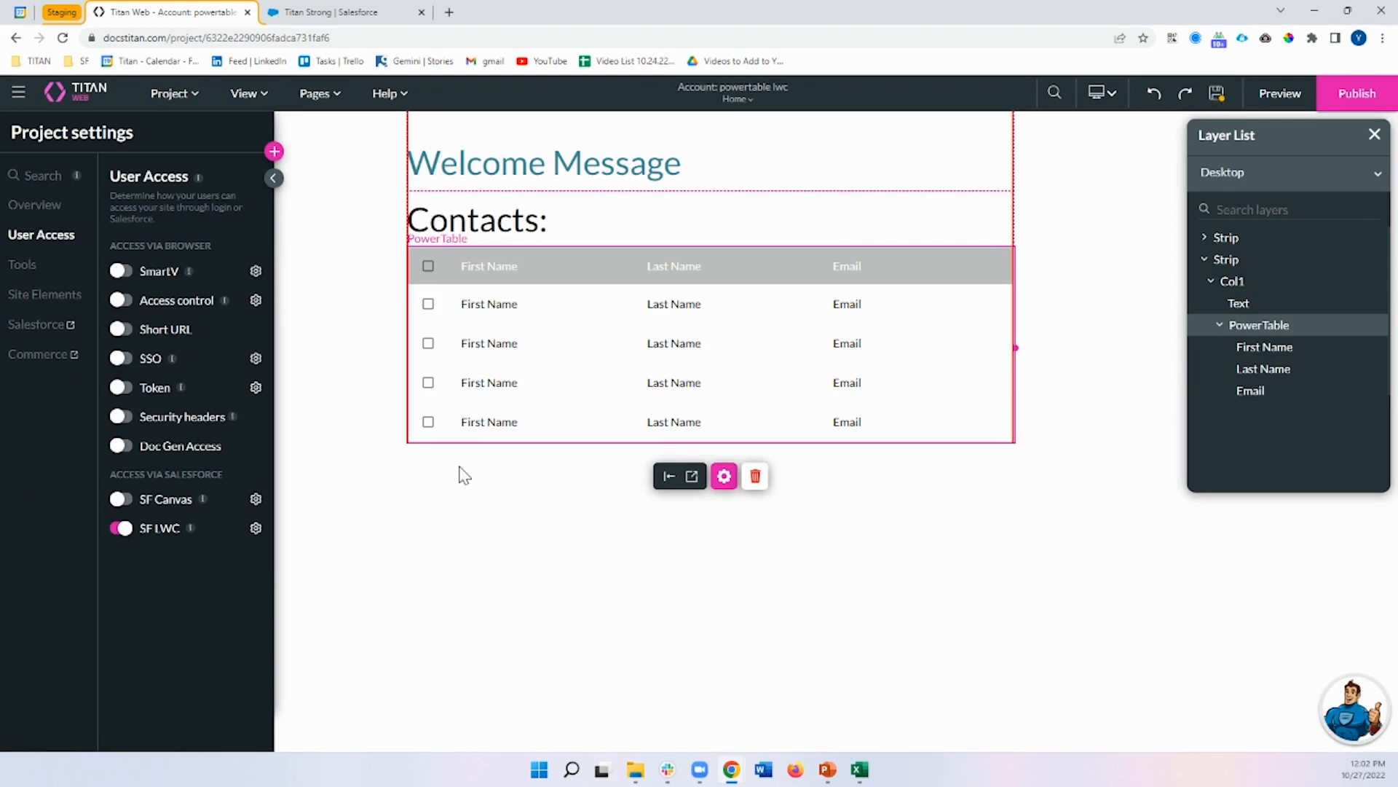
Step: Publish the project and open the Titan Strong account's record page for editing in Salesforce
left_click(1347, 98)
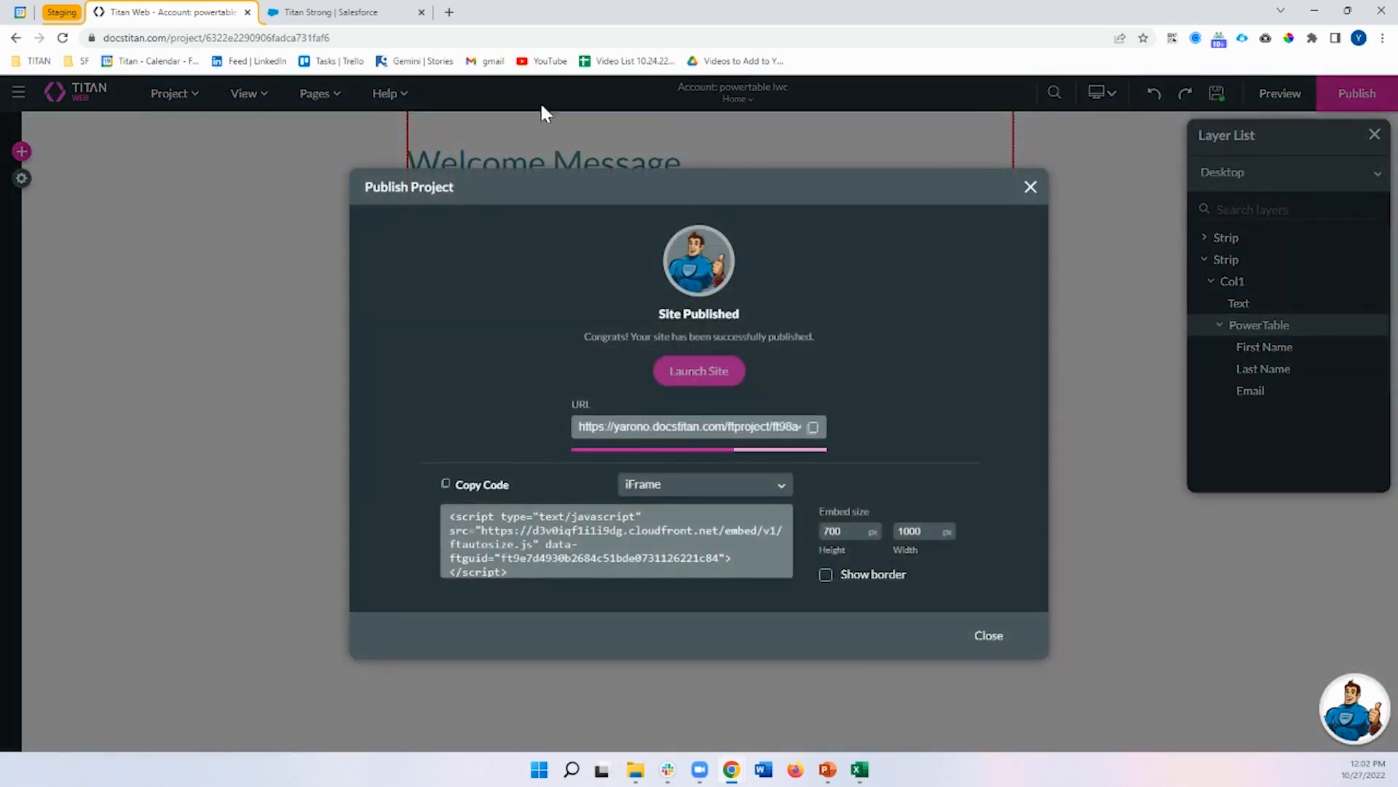
left_click(336, 11)
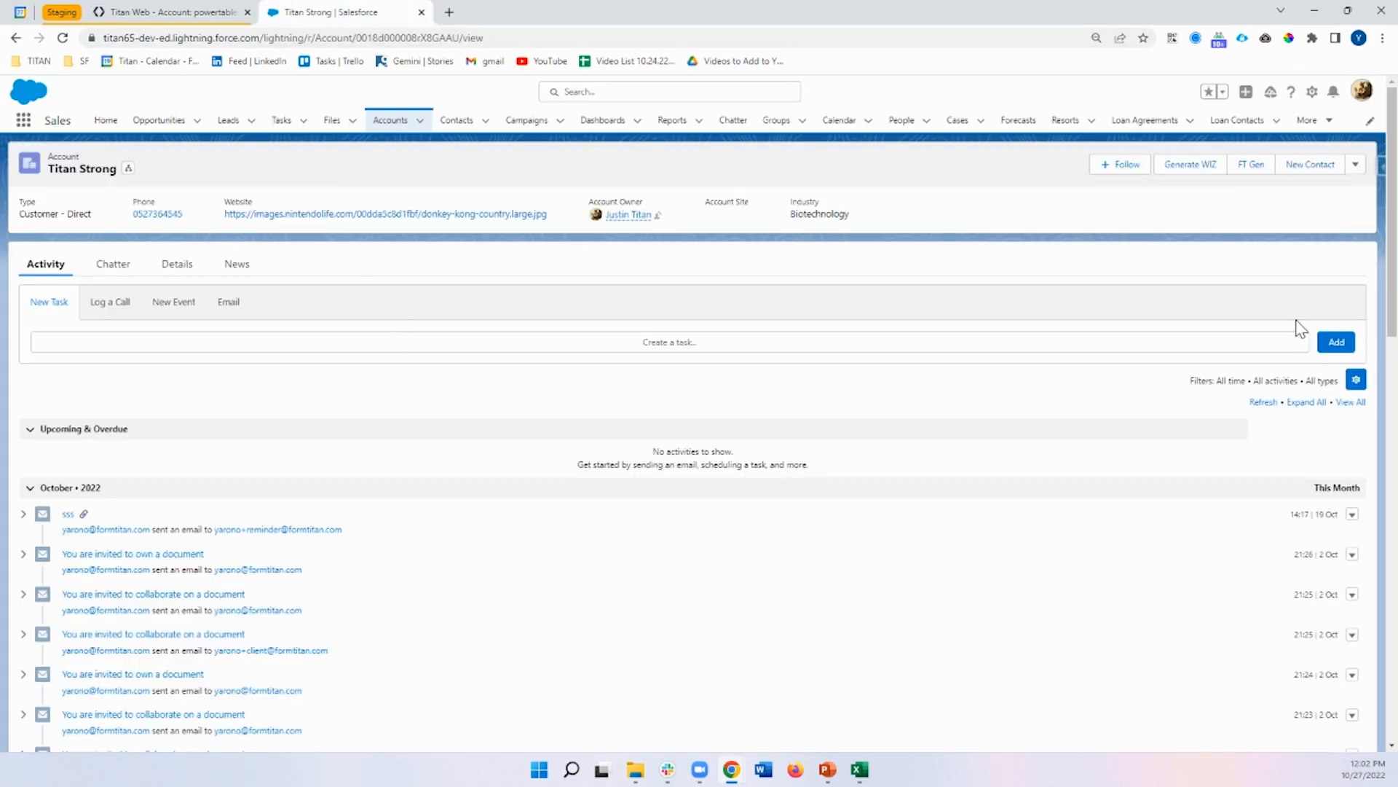
left_click(1312, 92)
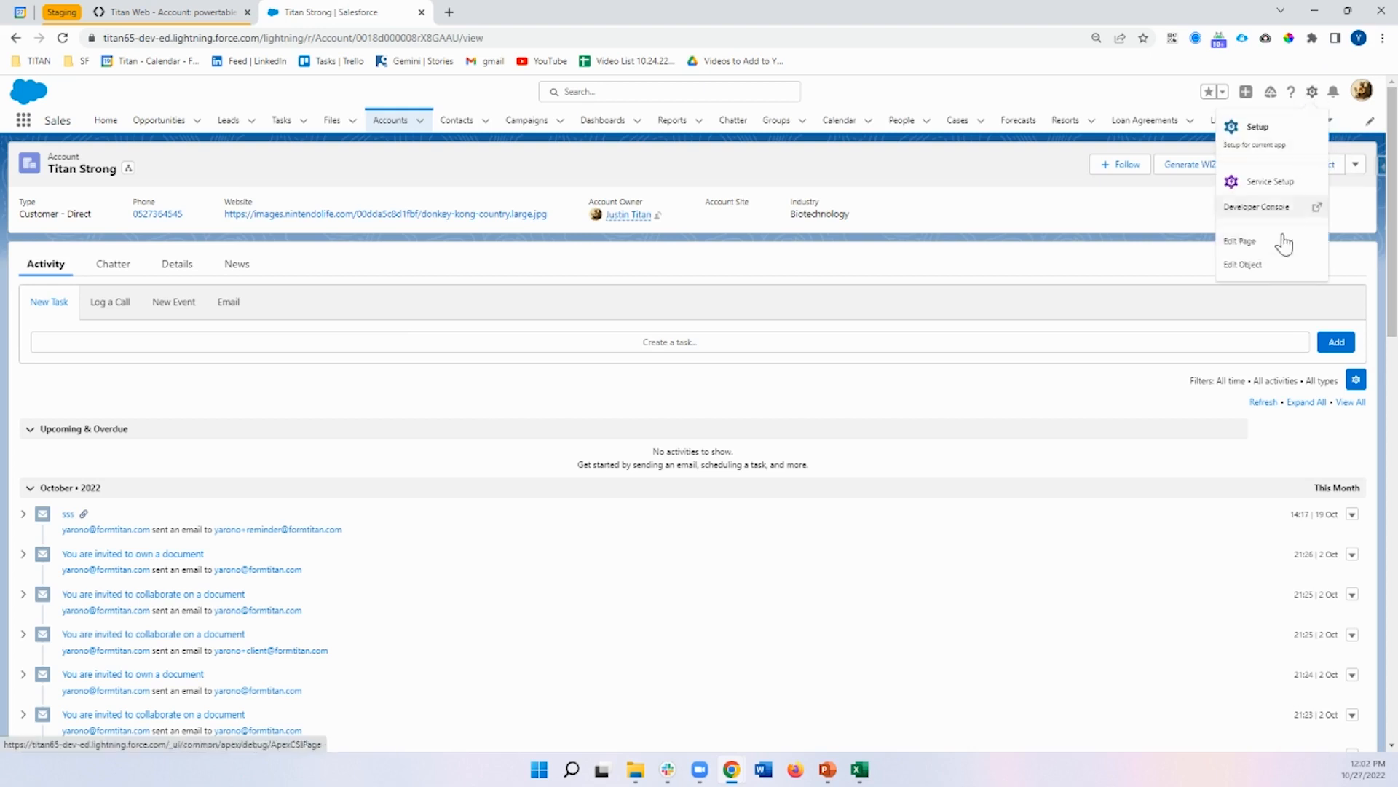
left_click(1254, 241)
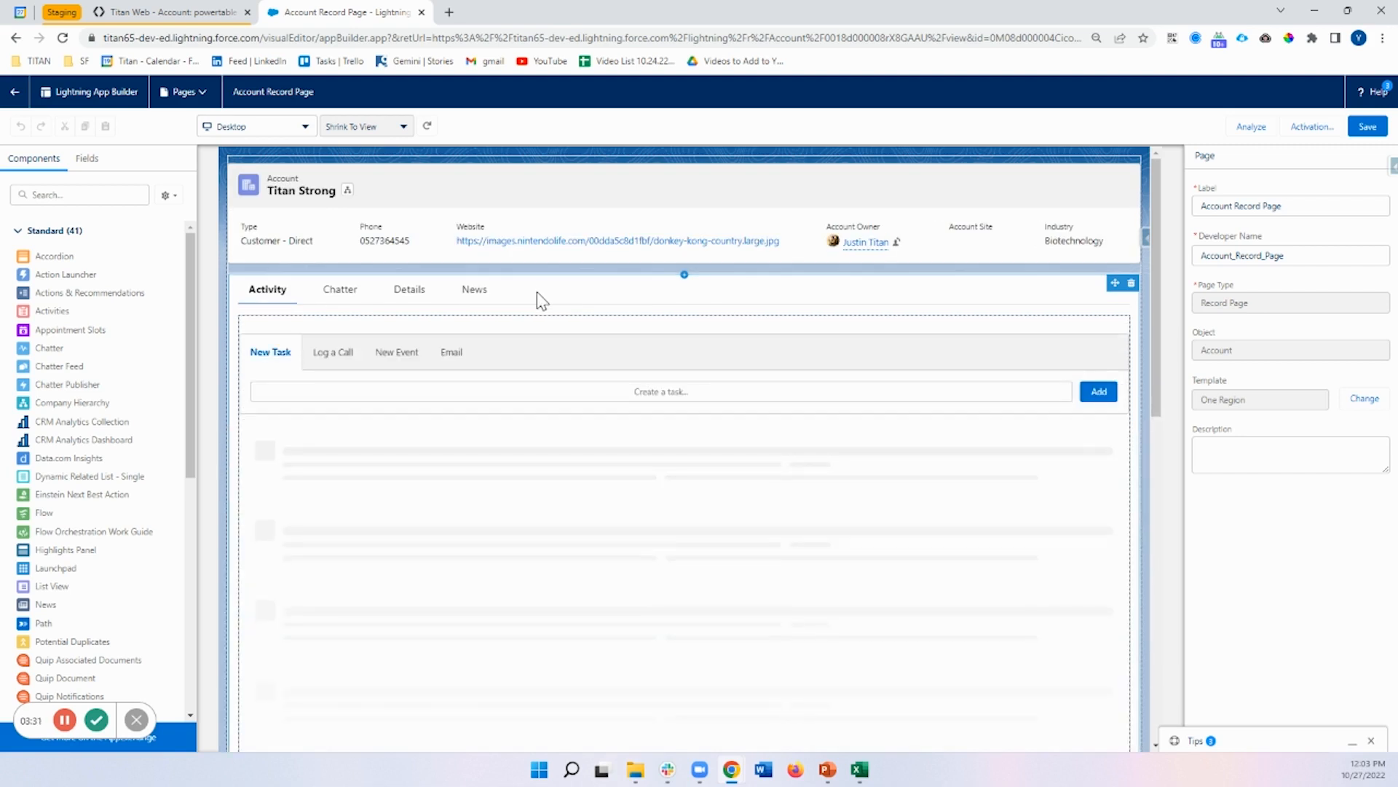
Step: Add a tab to the account record page's Tabs component and give it the custom label CONTACT
left_click(536, 290)
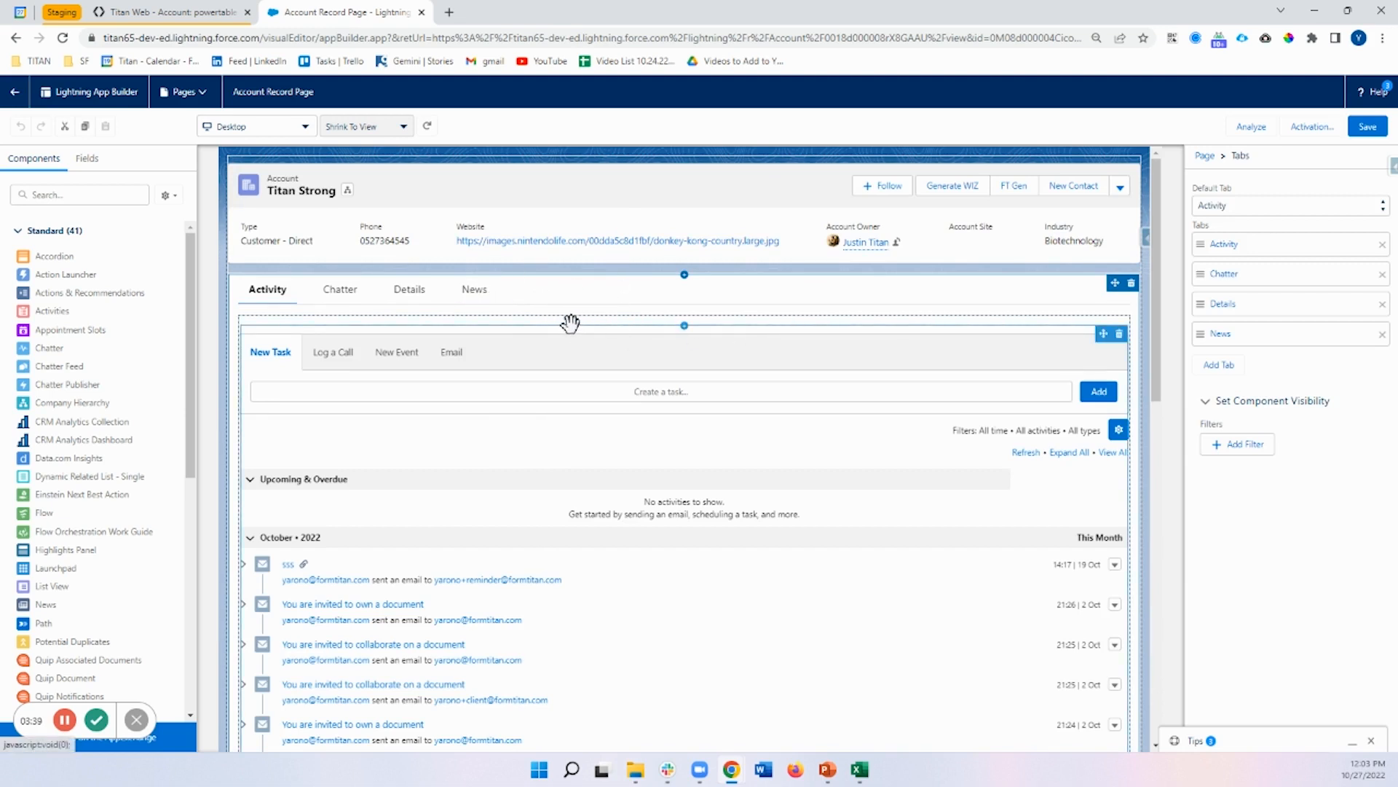
left_click(1222, 365)
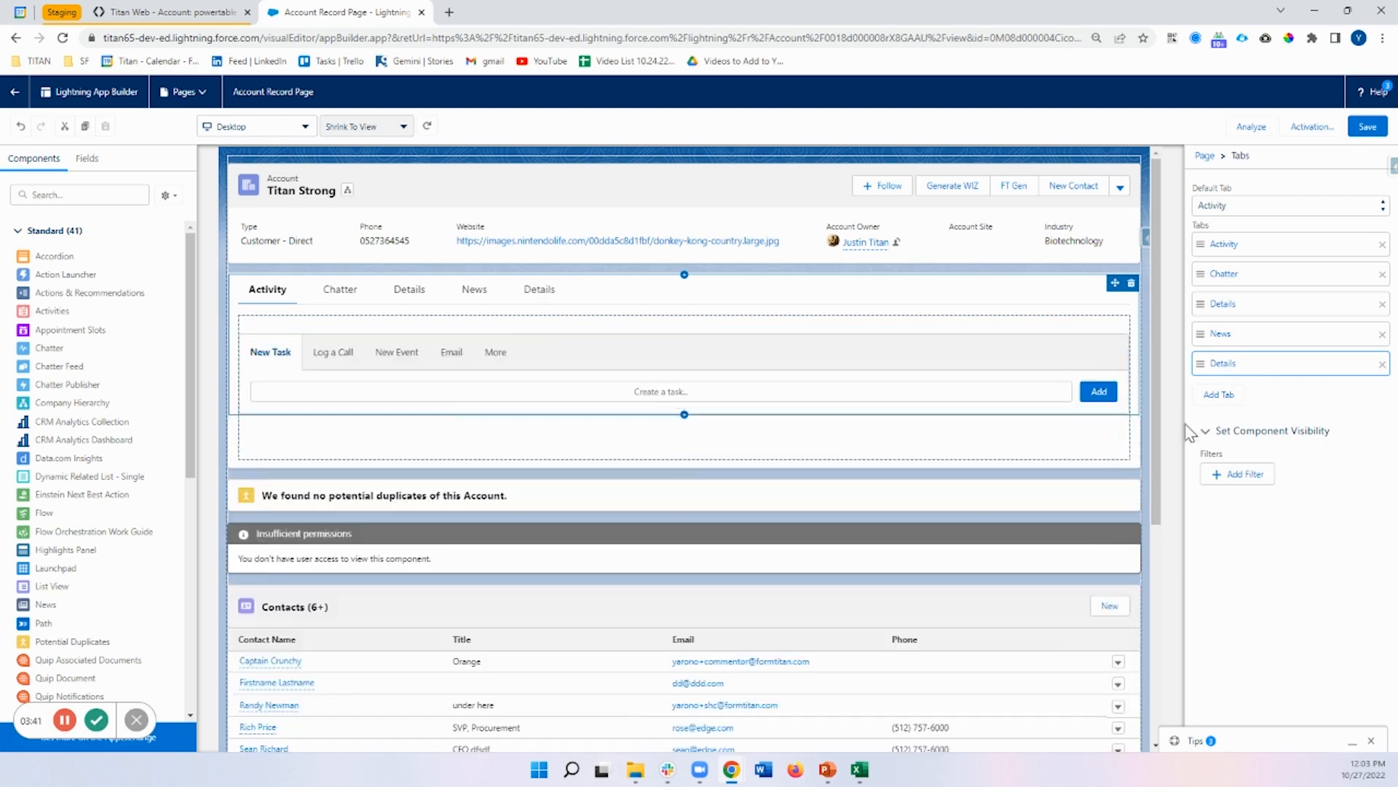
left_click(1226, 368)
left_click(1096, 381)
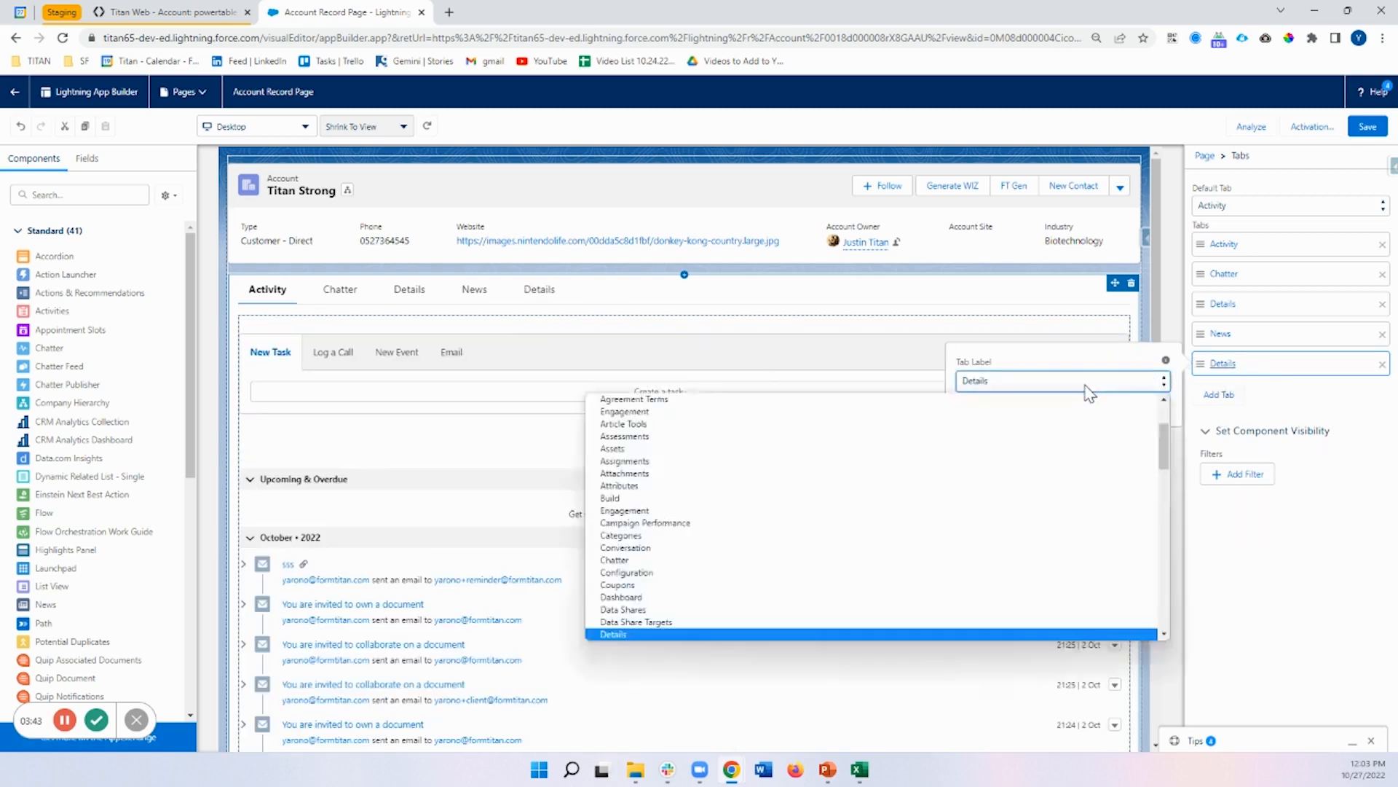
scroll(705, 430, "up", 5)
left_click(636, 403)
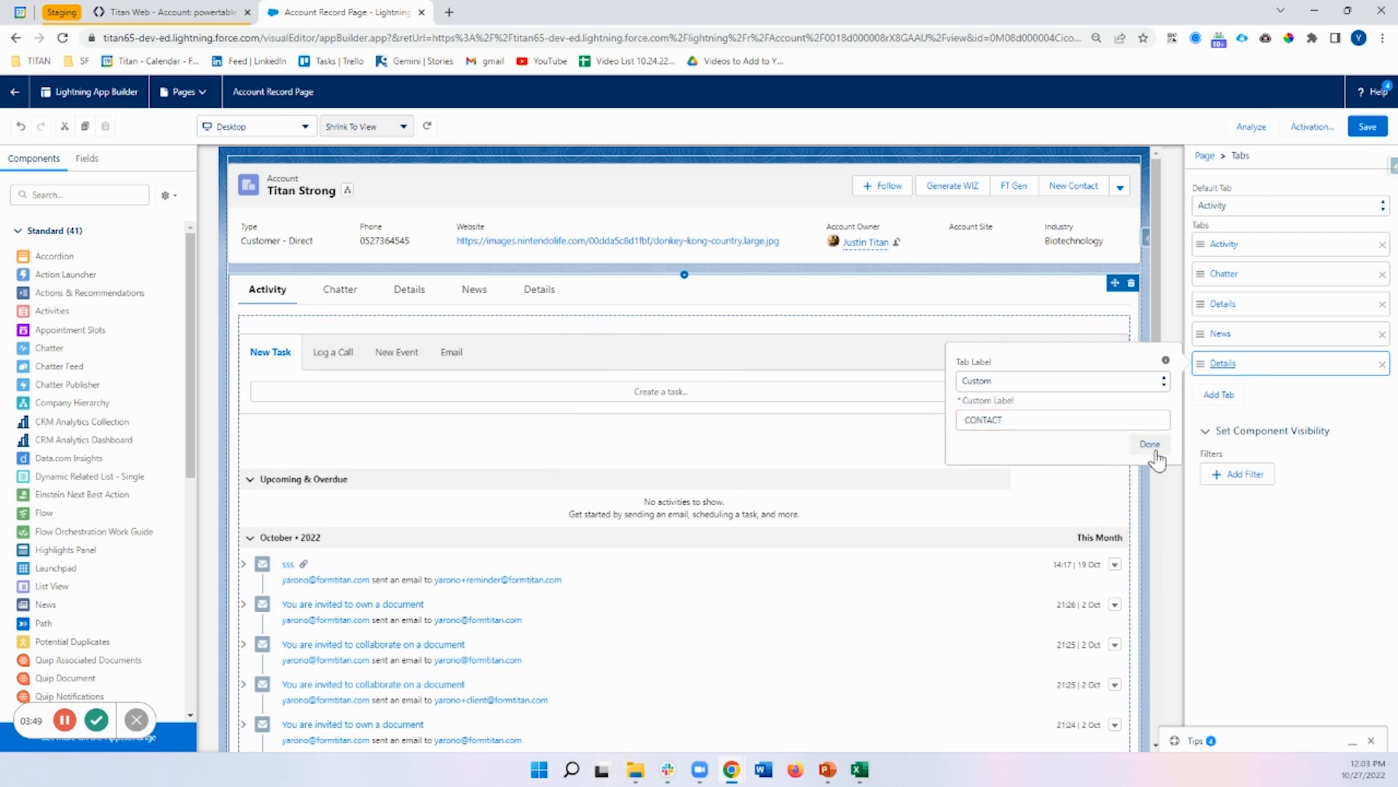
left_click(1150, 456)
Step: Place the custom-managed titanLWC component inside the empty CONTACT tab
left_click(545, 289)
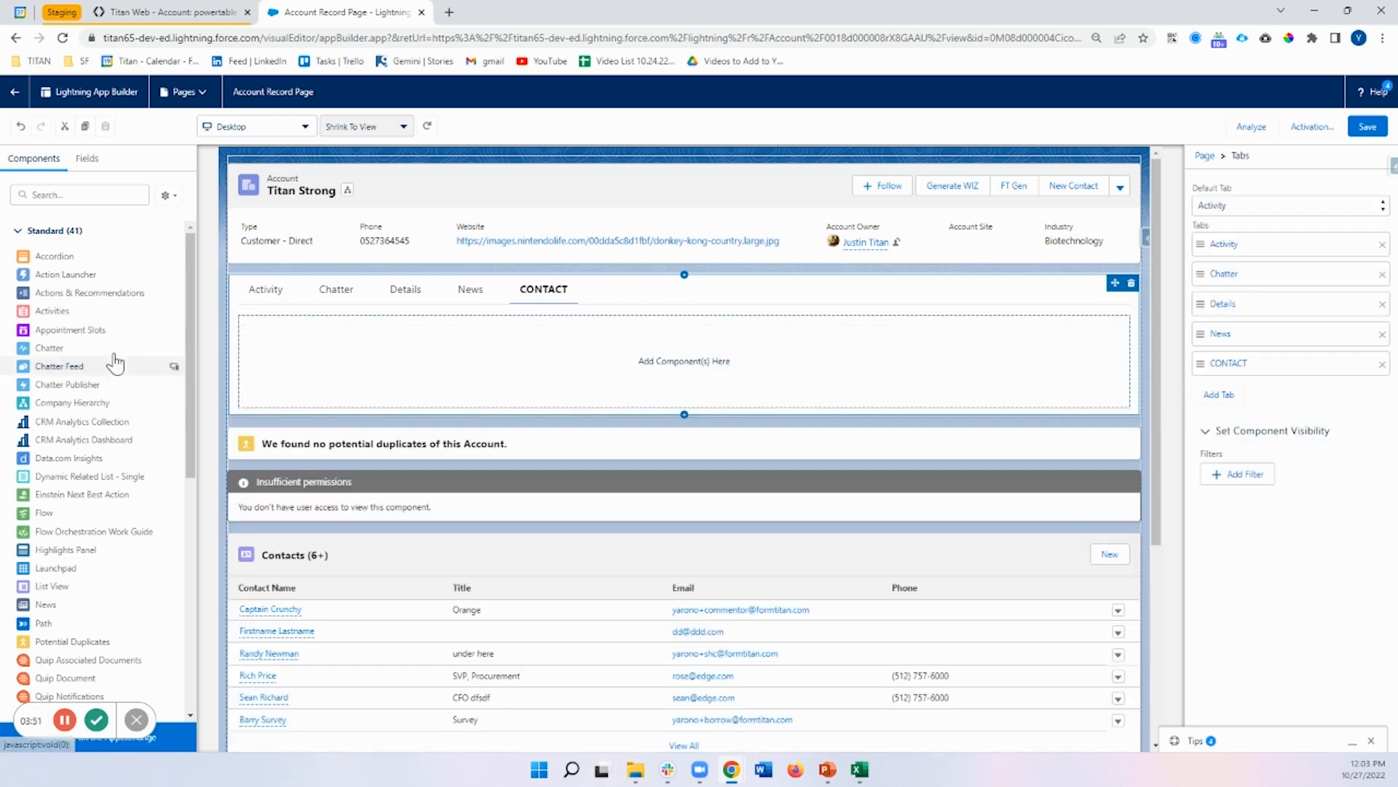
scroll(115, 359, "down", 6)
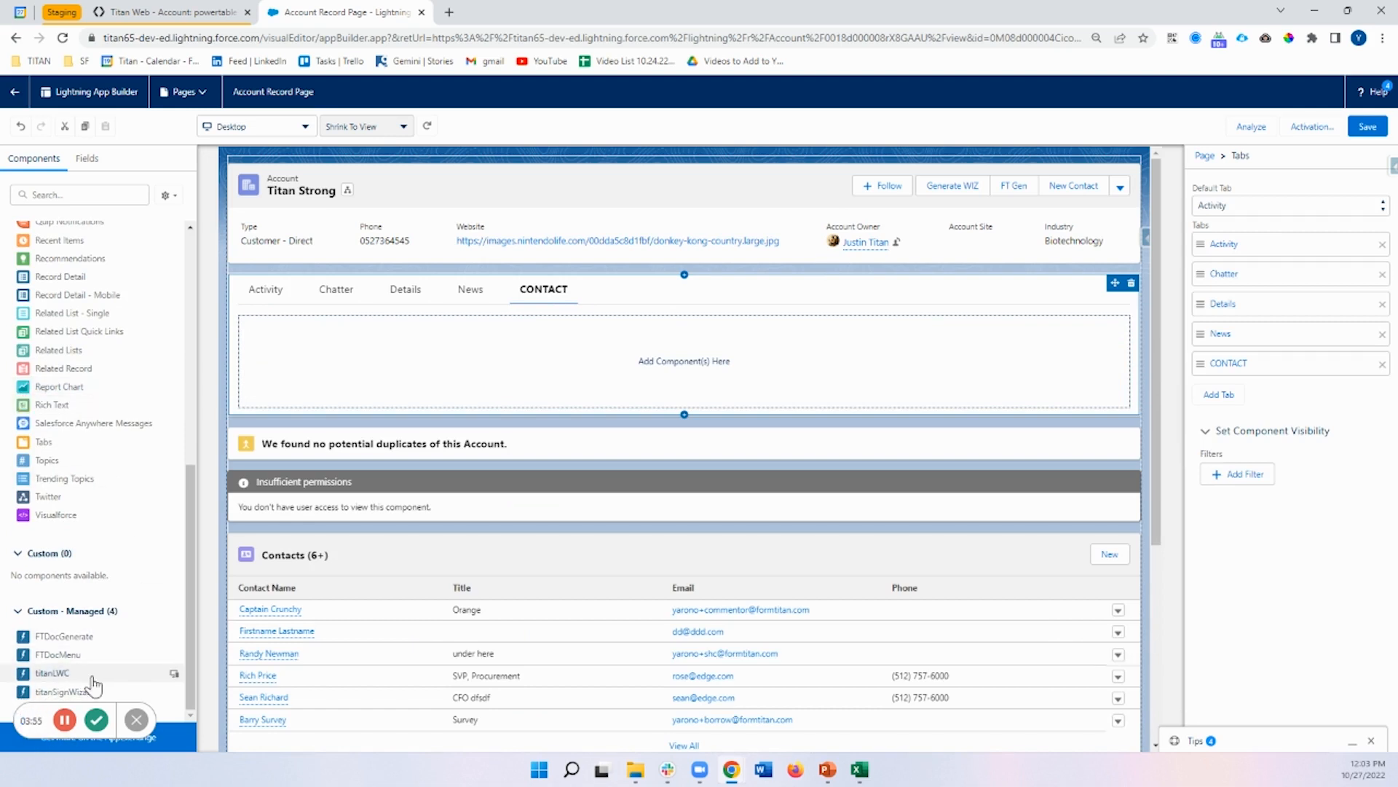
left_click_drag(56, 682, 419, 338)
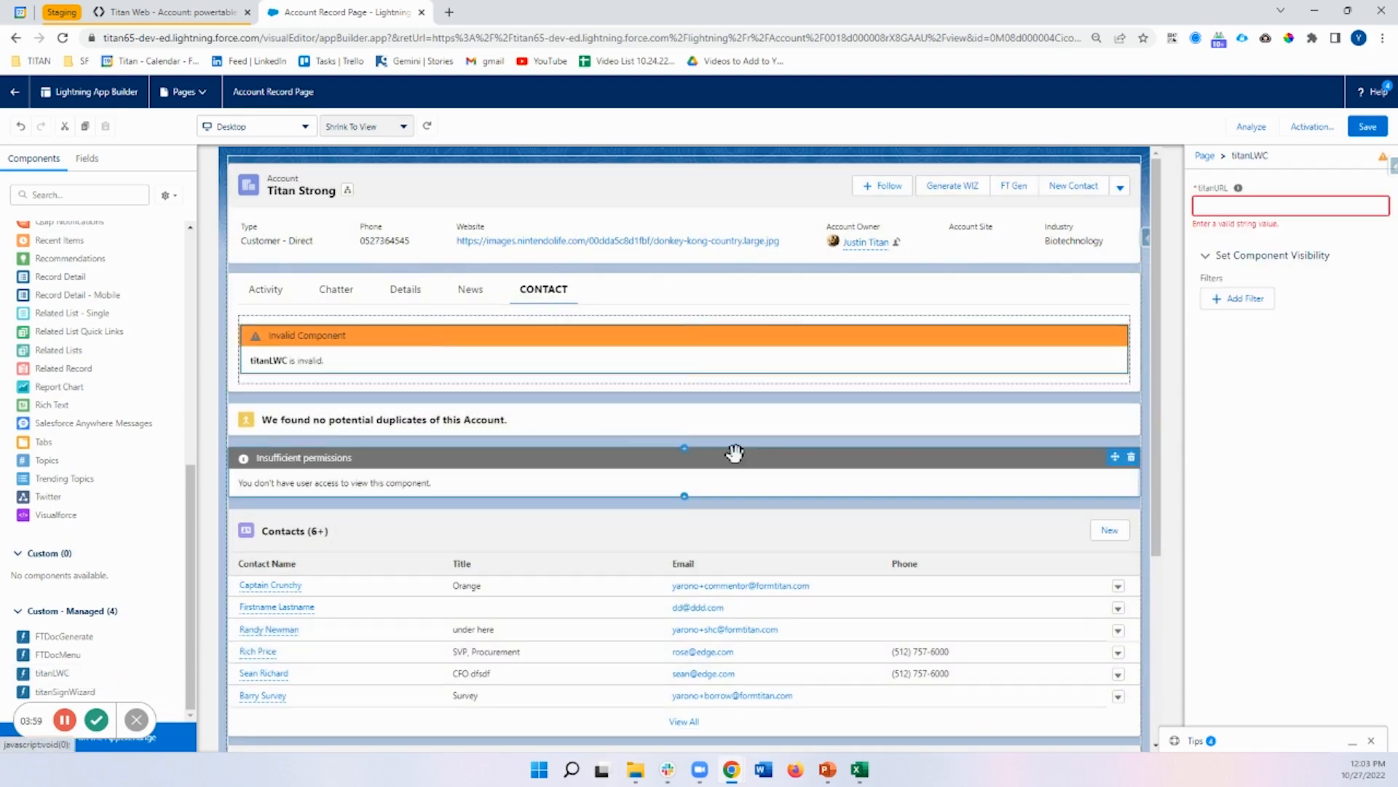
Step: Switch back to Titan Web and copy the published site's URL for the titanLWC component's titanURL setting
left_click(1259, 206)
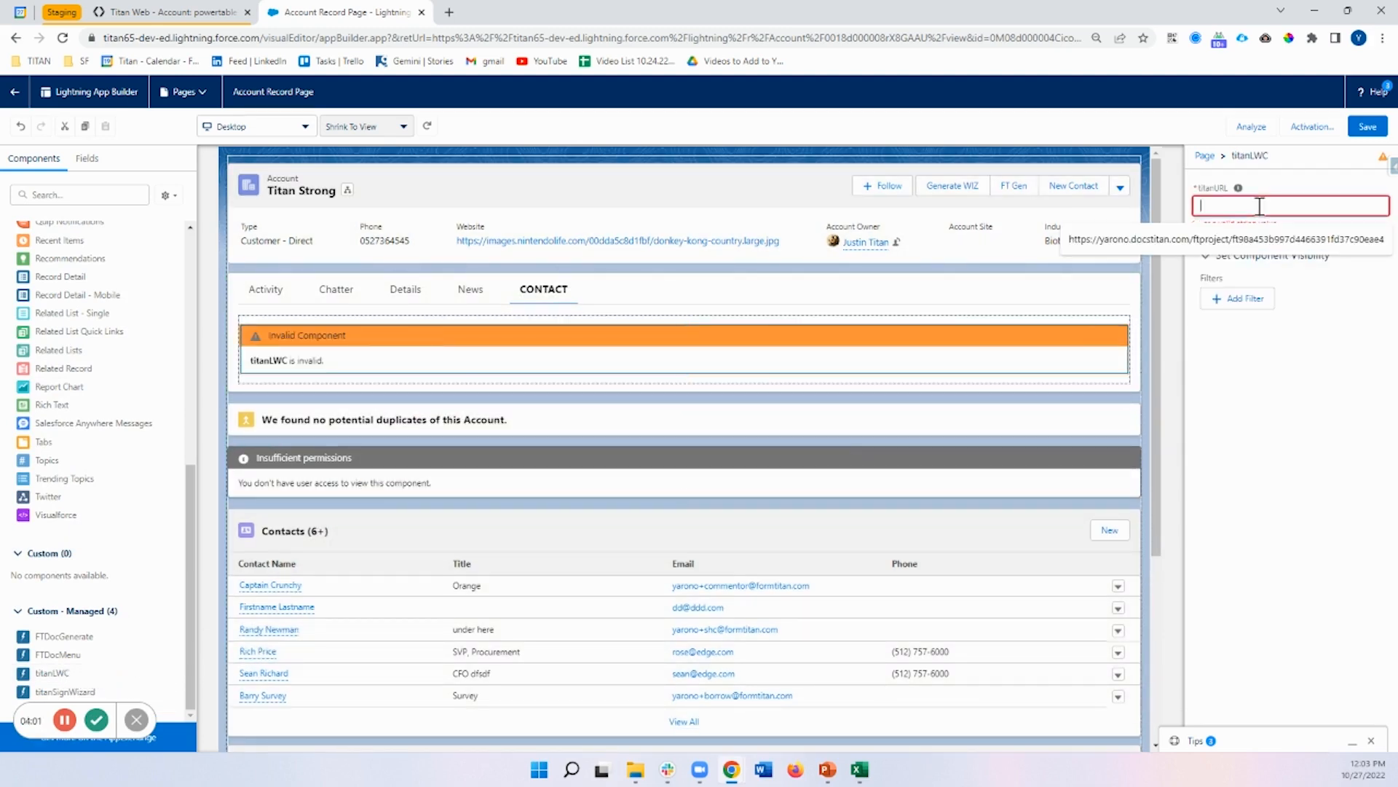
left_click(221, 22)
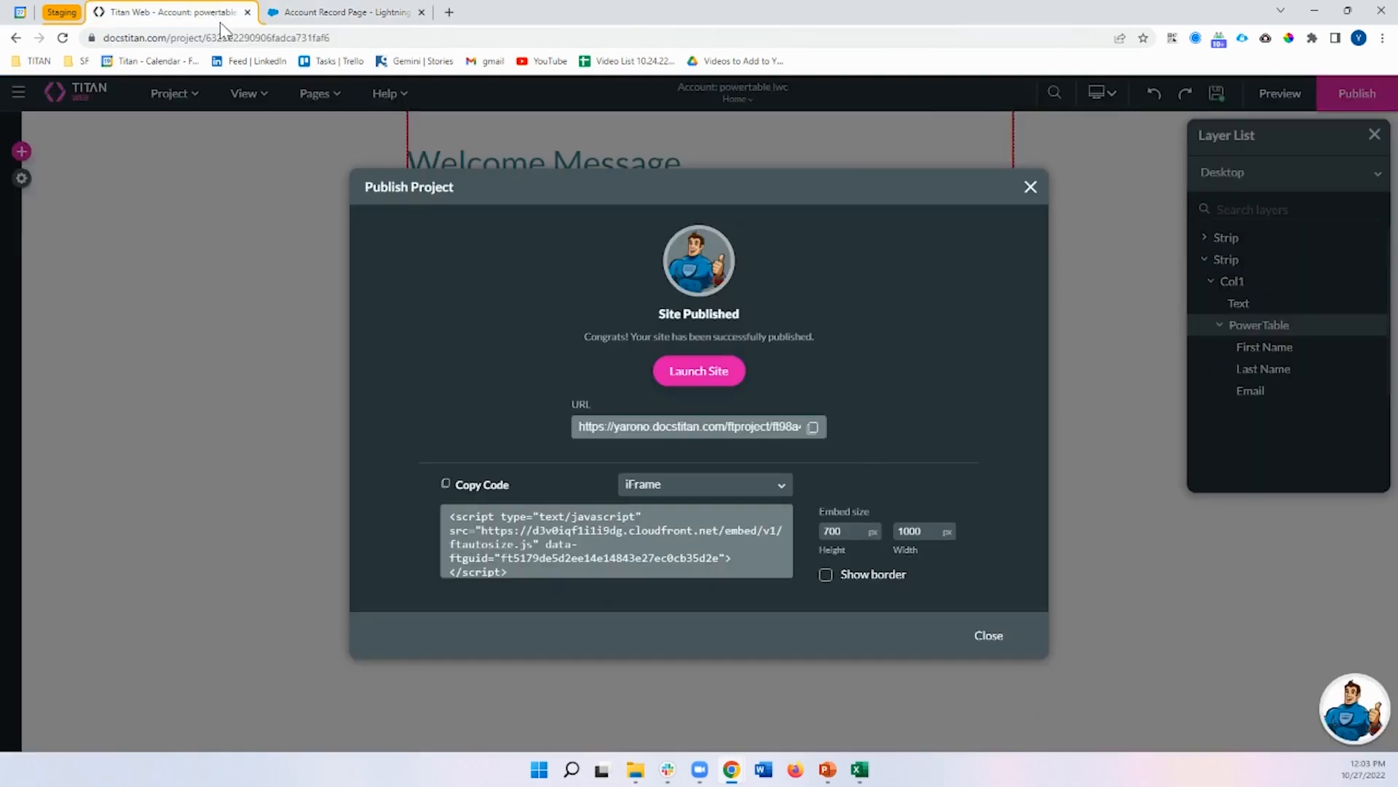
left_click(815, 427)
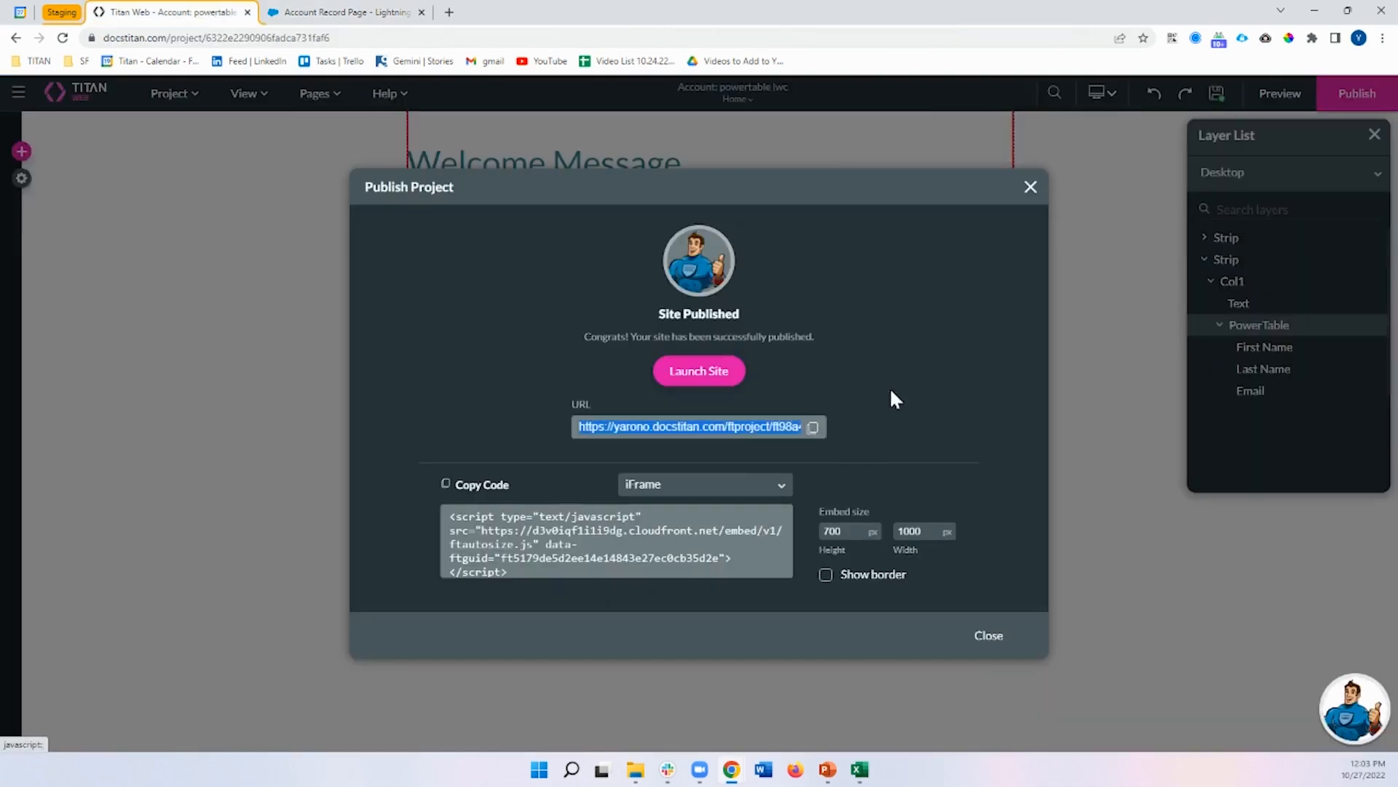
Step: Switch to the Salesforce Lightning App Builder, paste the copied site URL as the titanLWC component's titanURL and save the page
left_click(343, 13)
left_click(1288, 204)
key("ctrl+v")
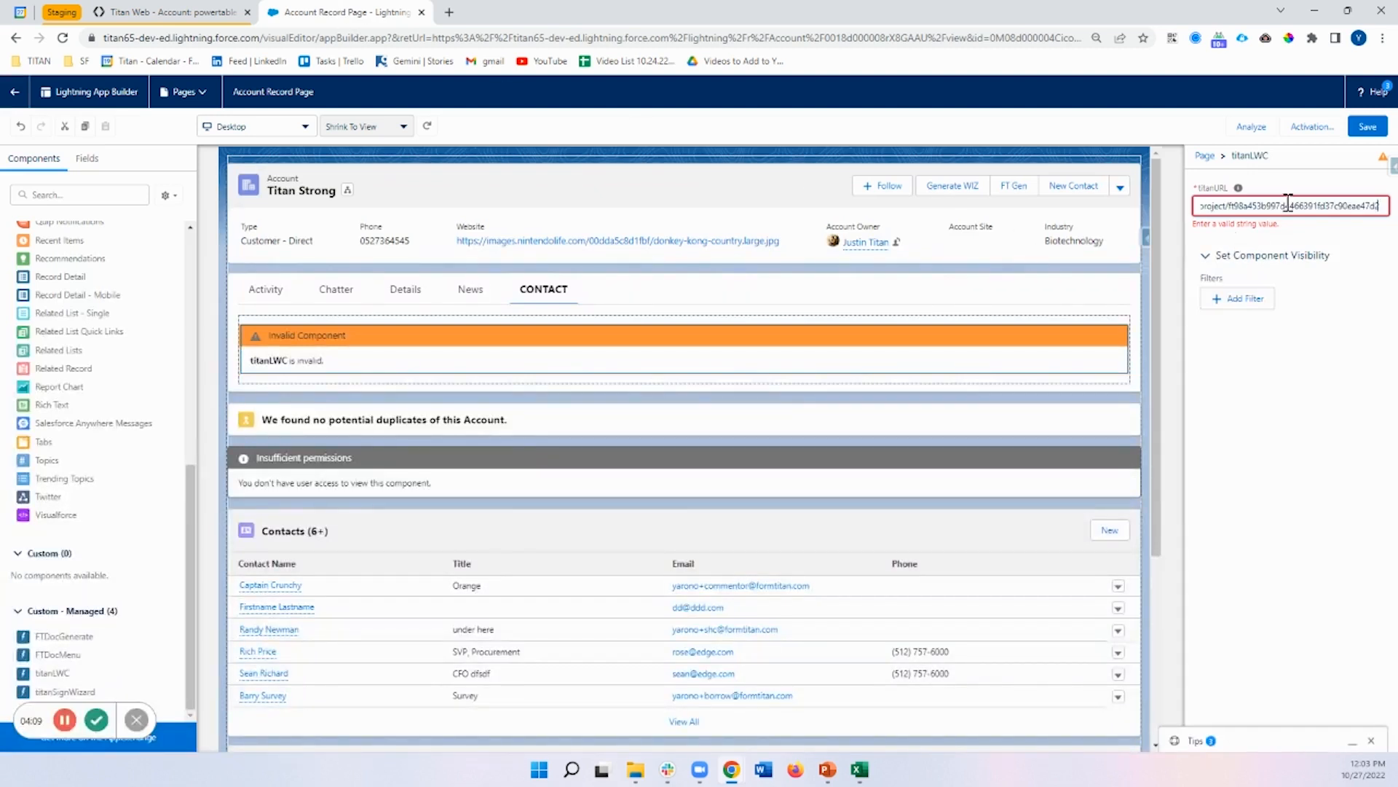
left_click(1363, 130)
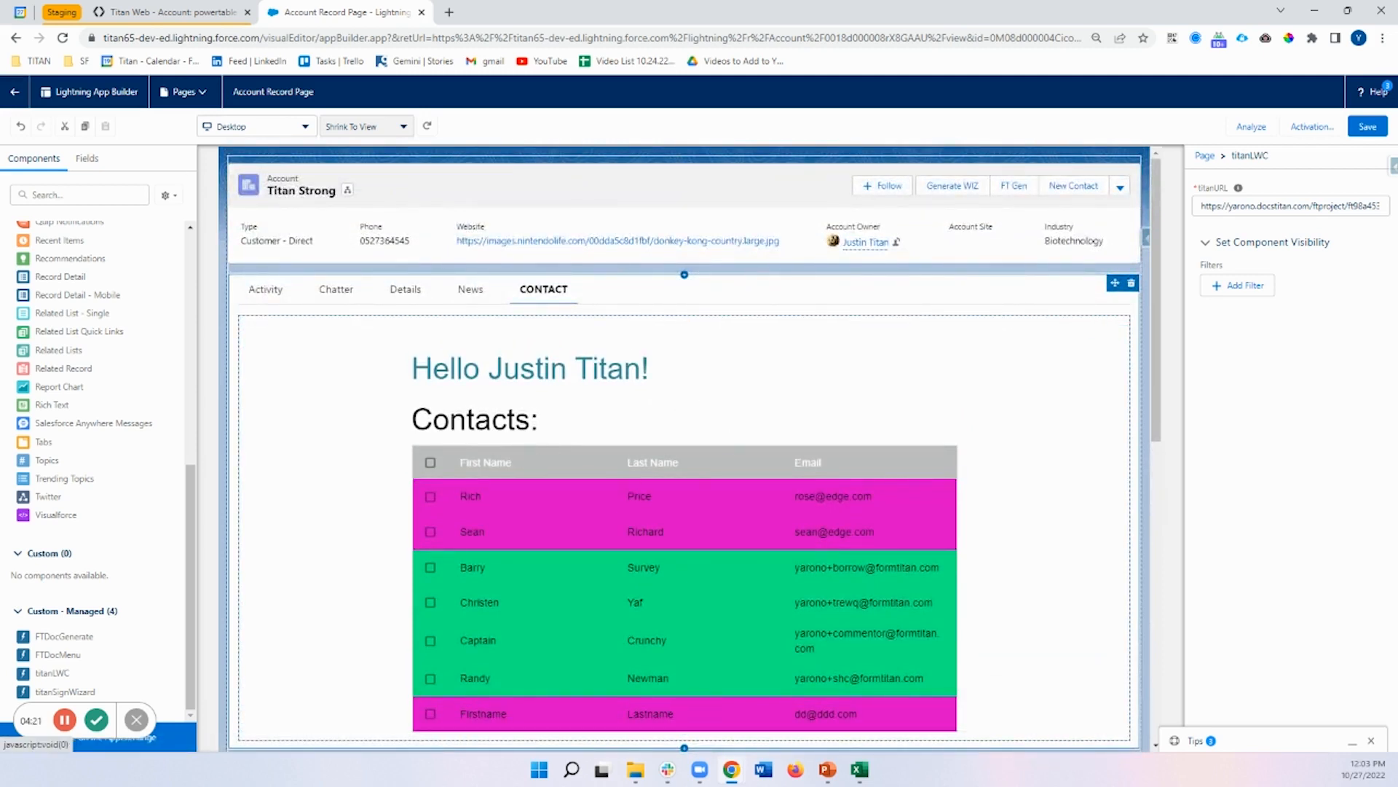
Step: Return to the Titan Strong account record and open its CONTACT tab with the embedded contacts table
left_click(14, 91)
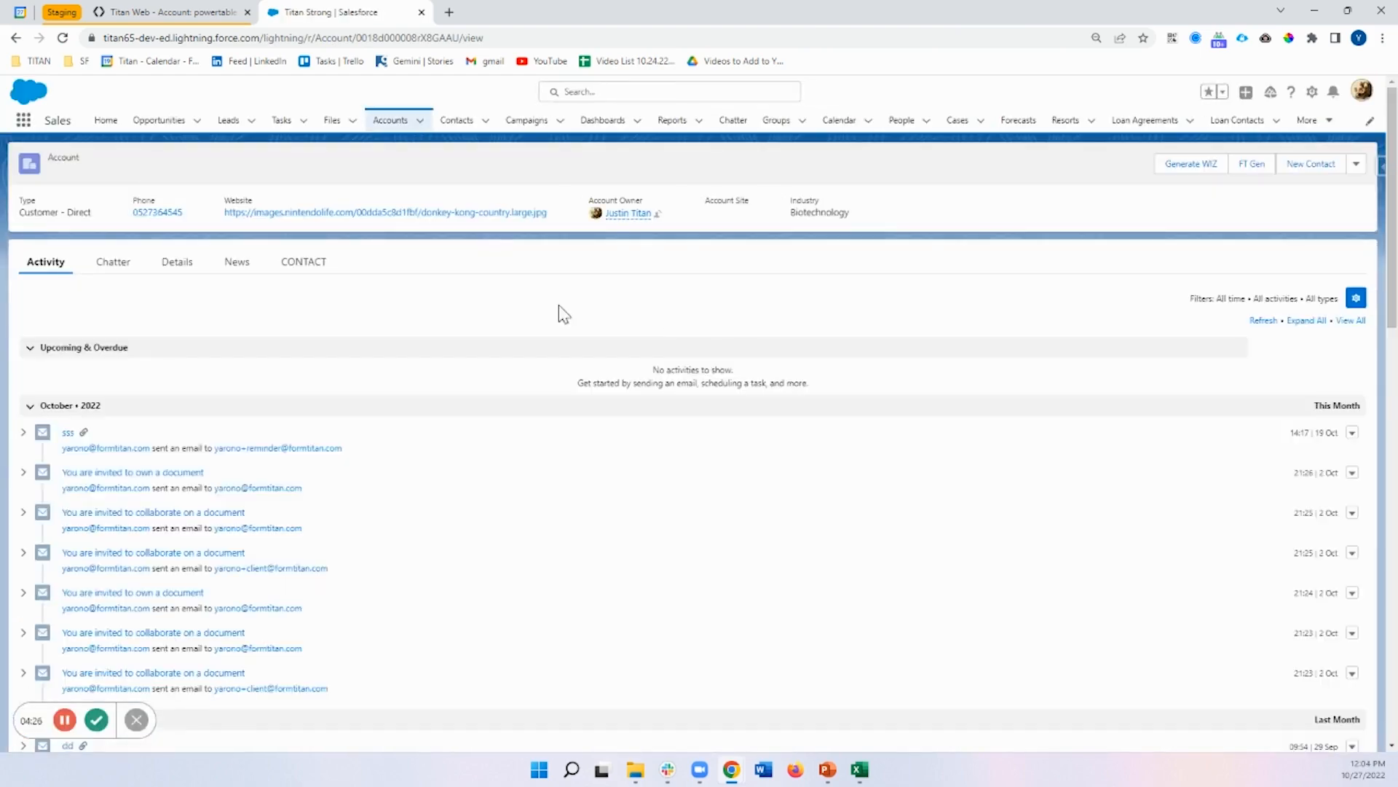
left_click(299, 277)
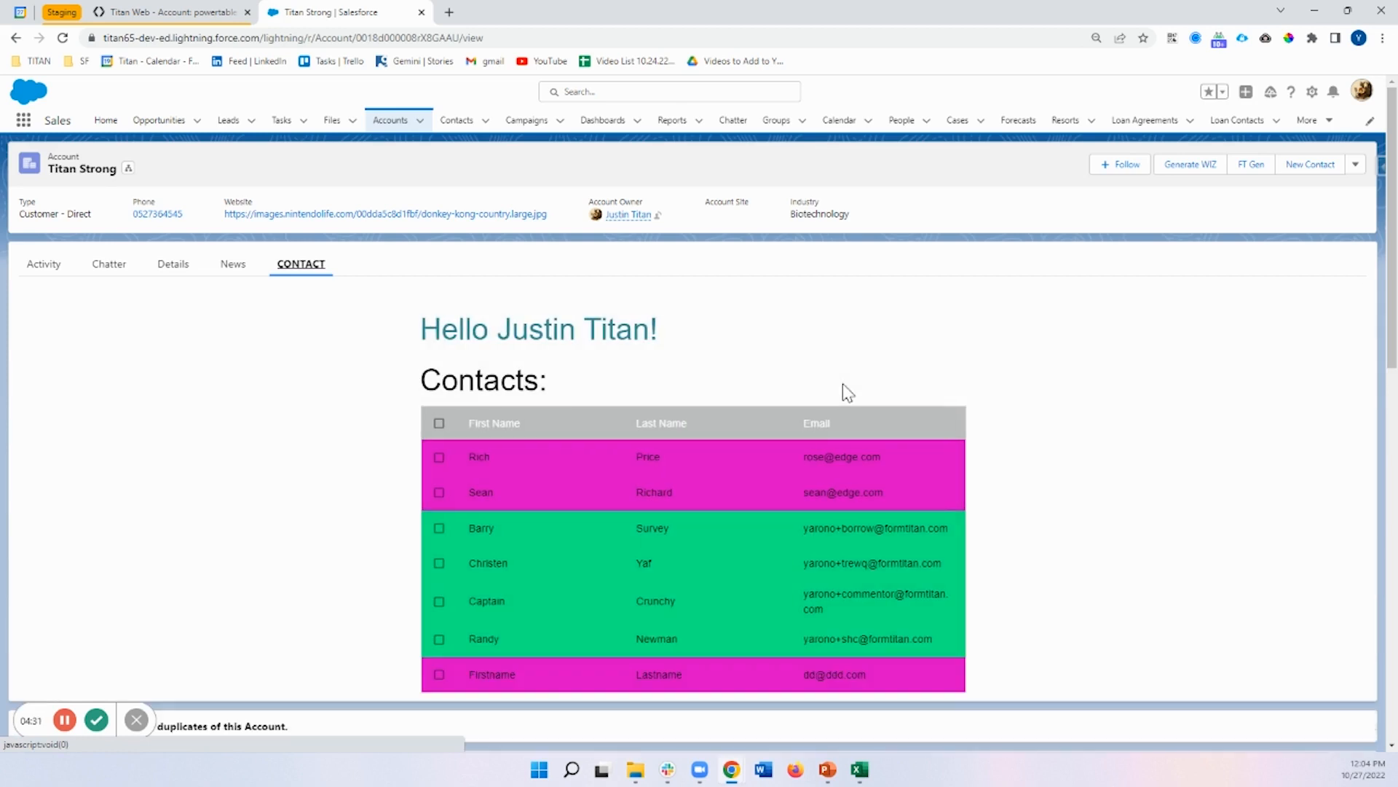
scroll(999, 370, "down", 1)
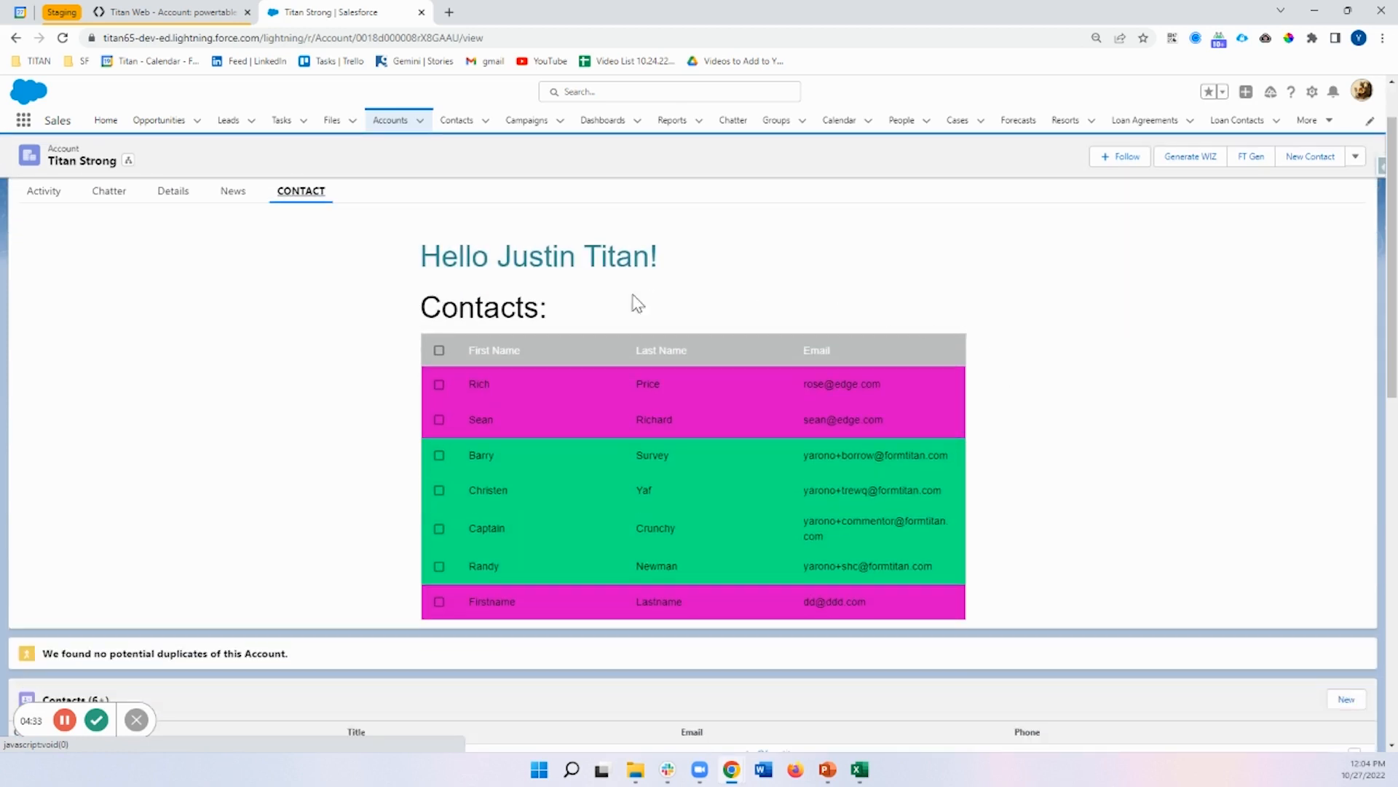
Step: Check the embedded page's contacts heading against the record ID in the URL, and its greeting name against the logged-in user's profile
left_click_drag(422, 308, 541, 321)
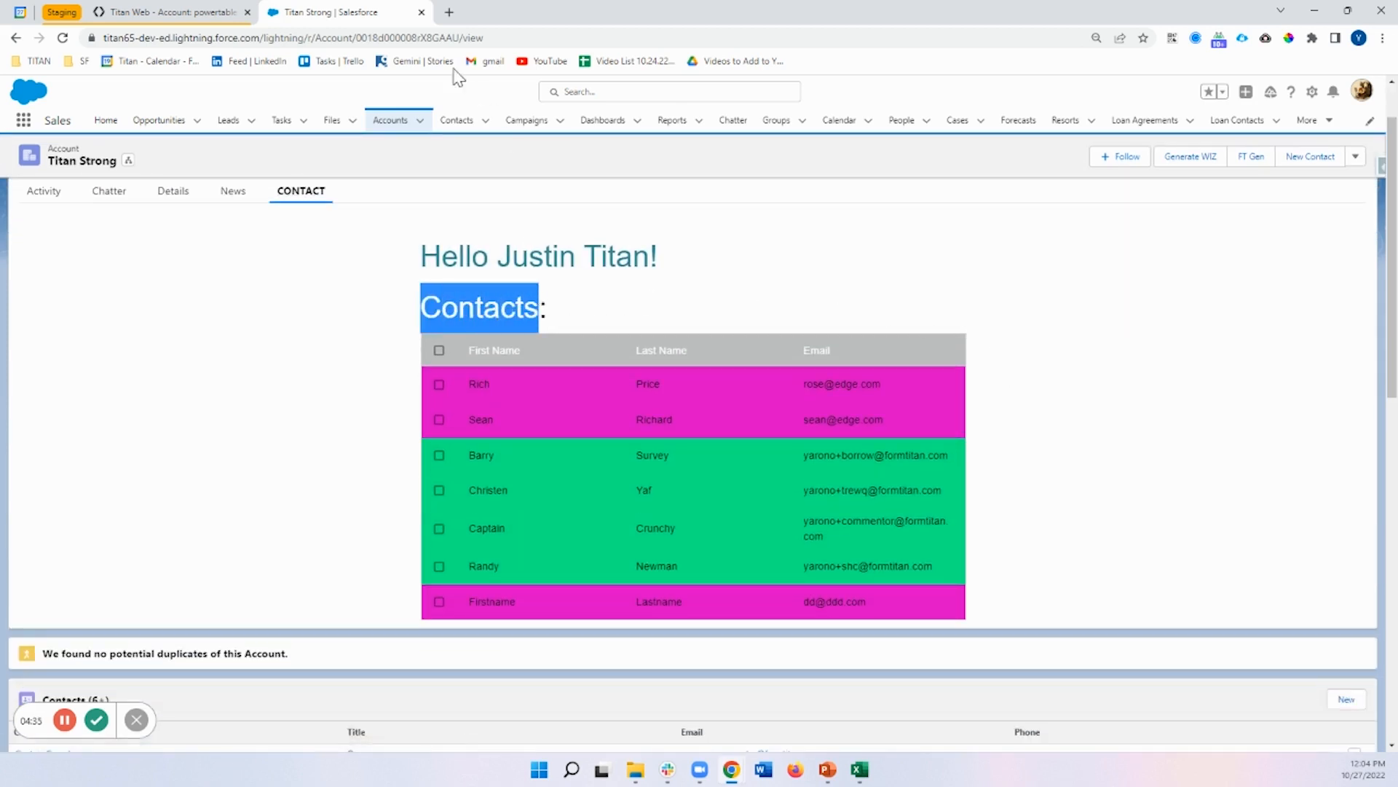
double_click(399, 42)
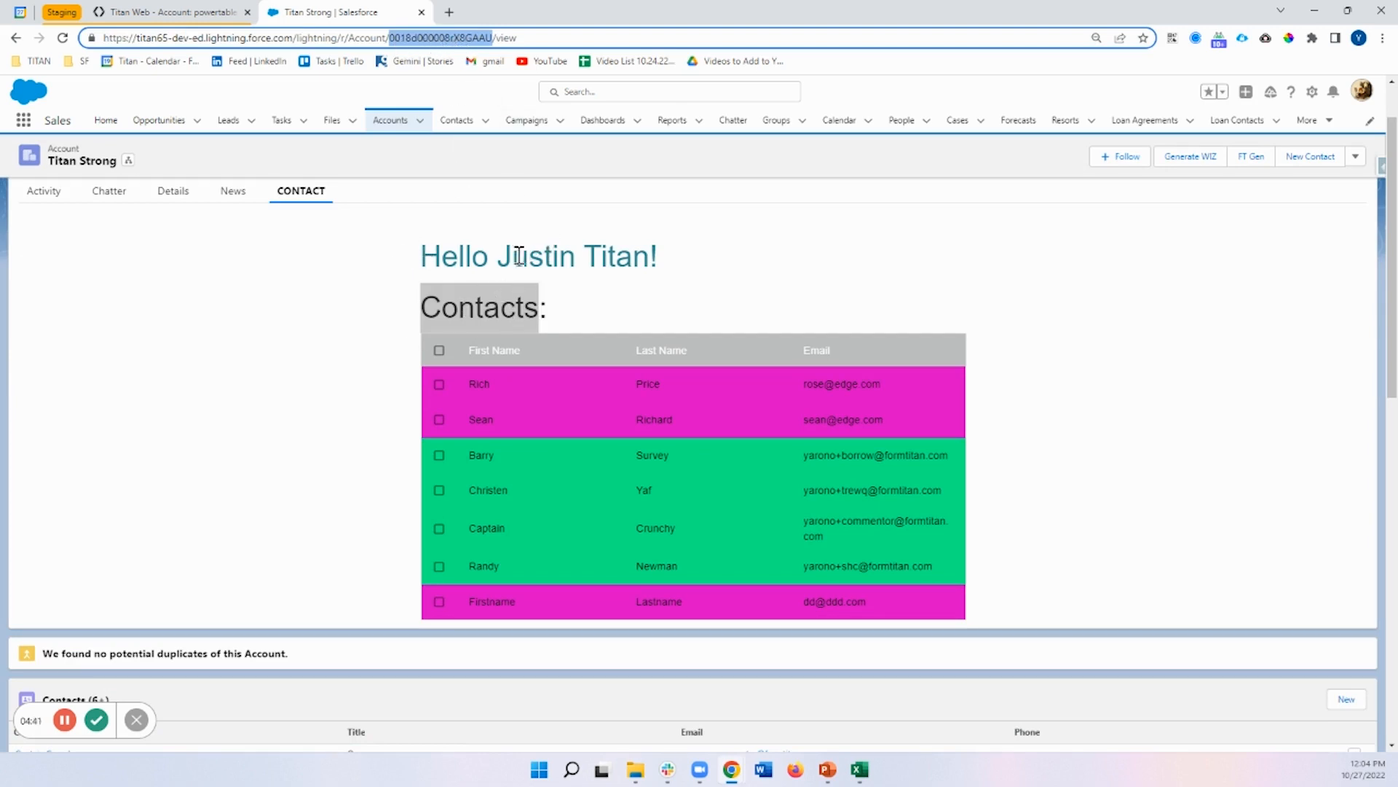
left_click_drag(504, 257, 647, 261)
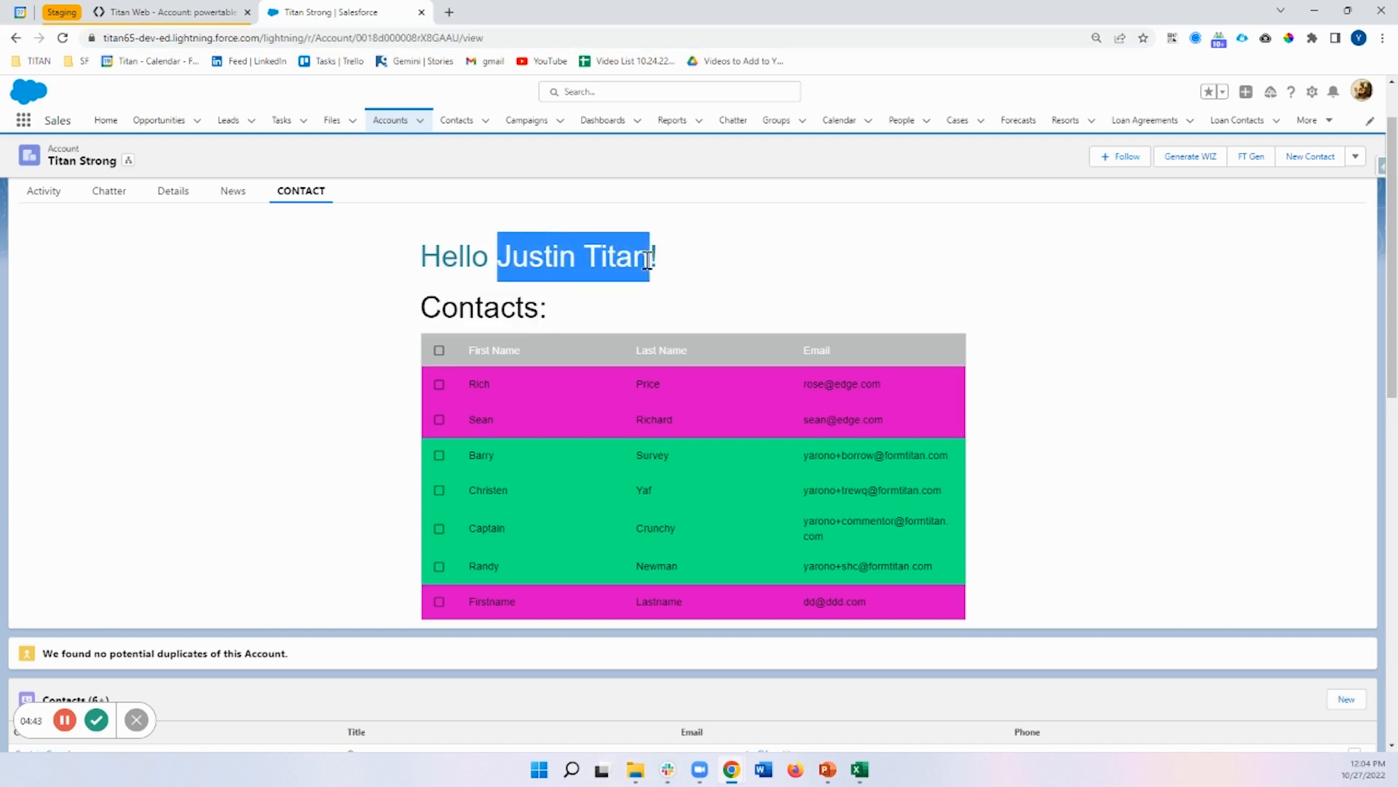
left_click(647, 260)
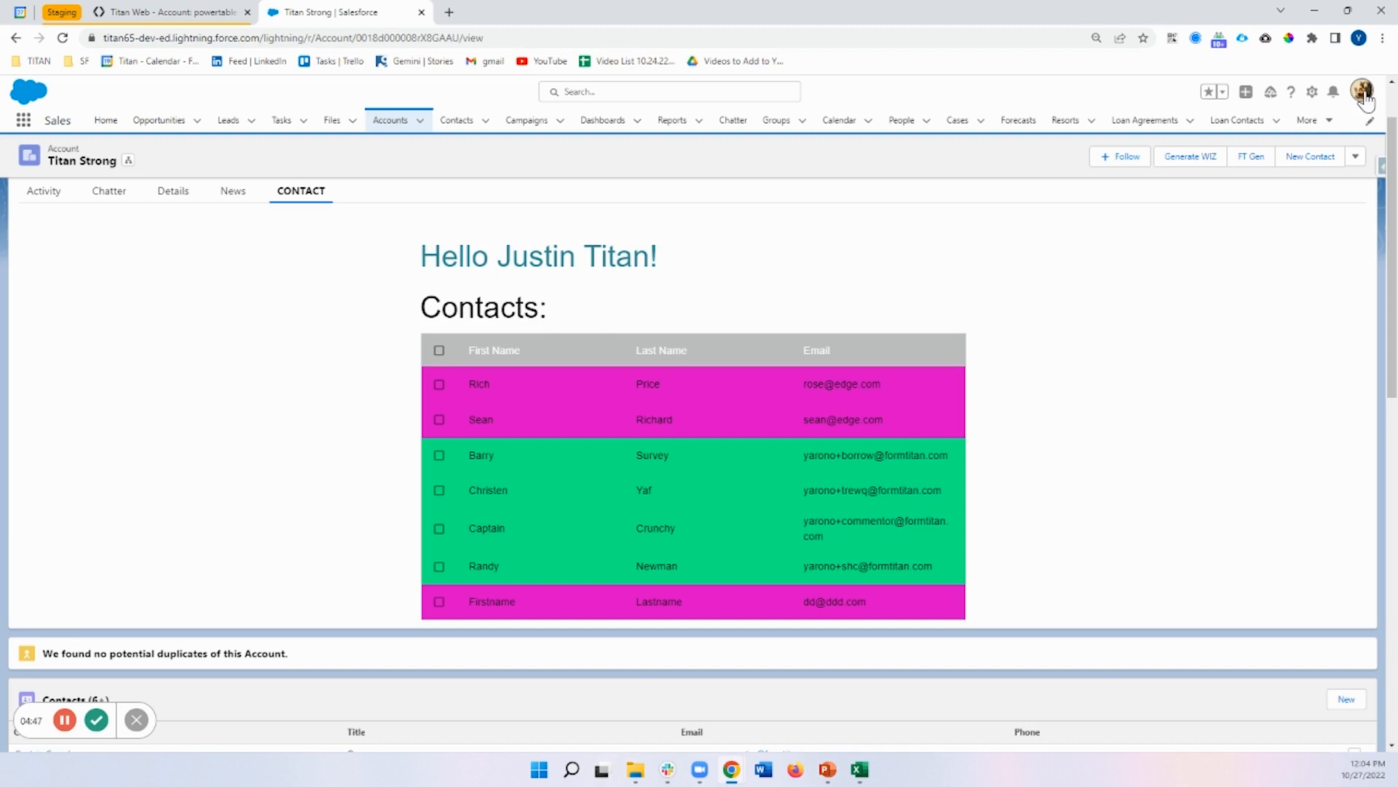
left_click_drag(502, 265, 646, 266)
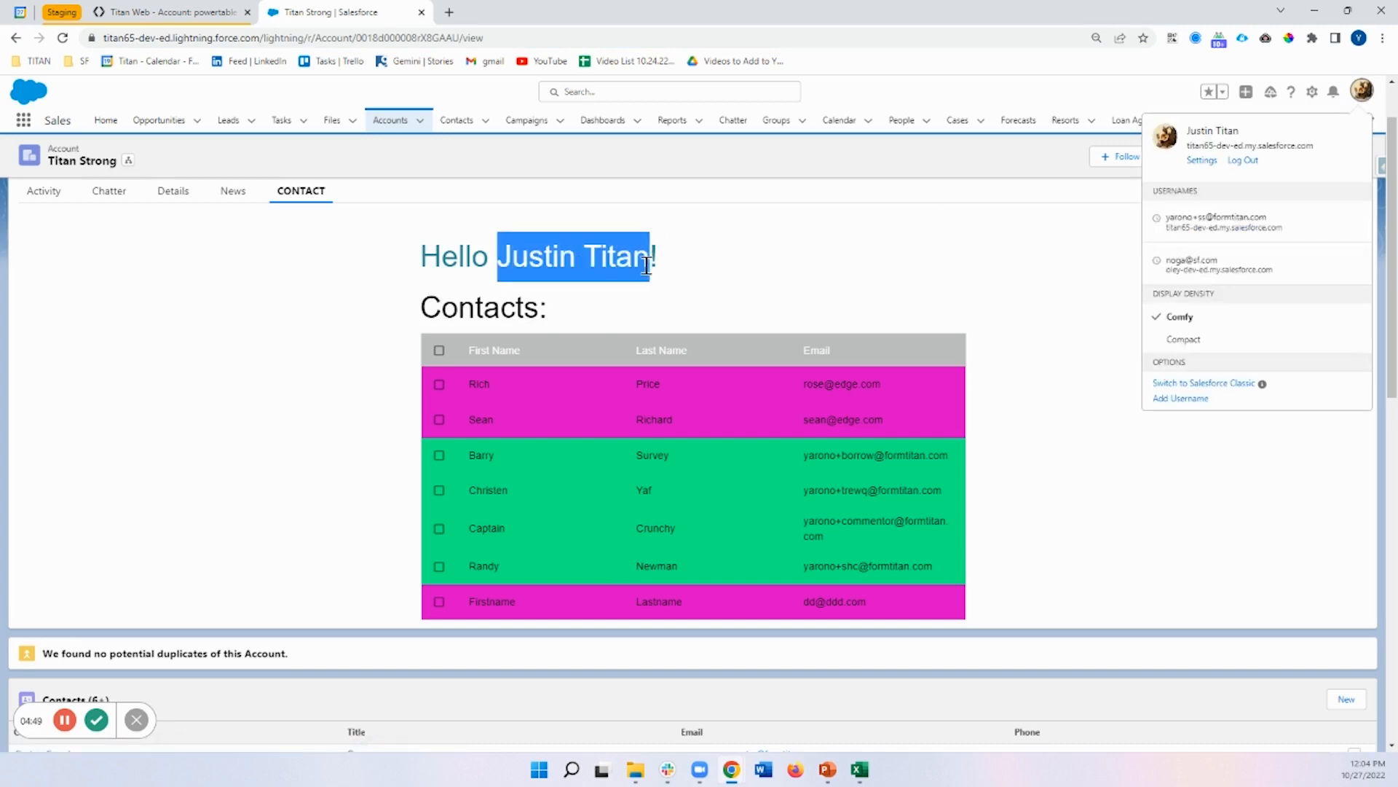
left_click(834, 289)
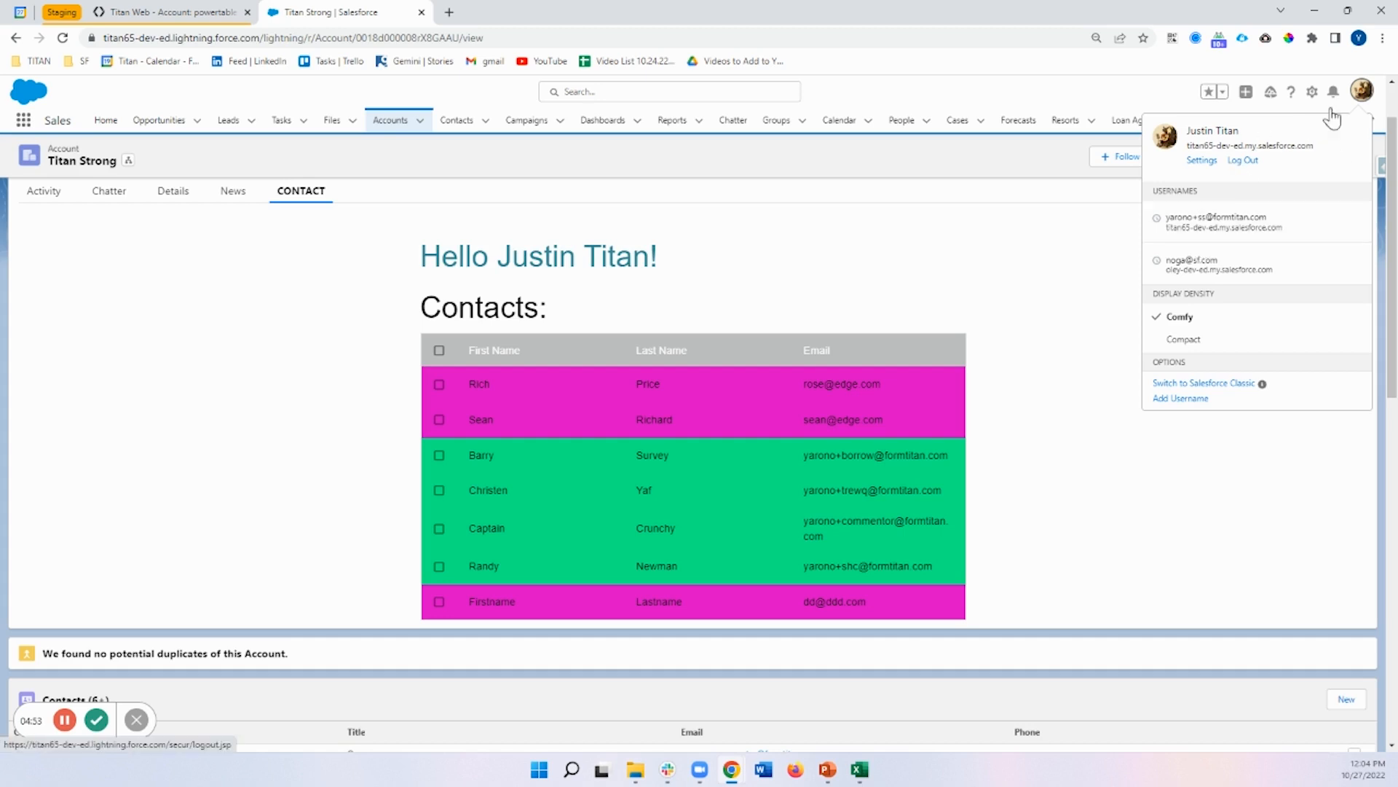
left_click(1359, 92)
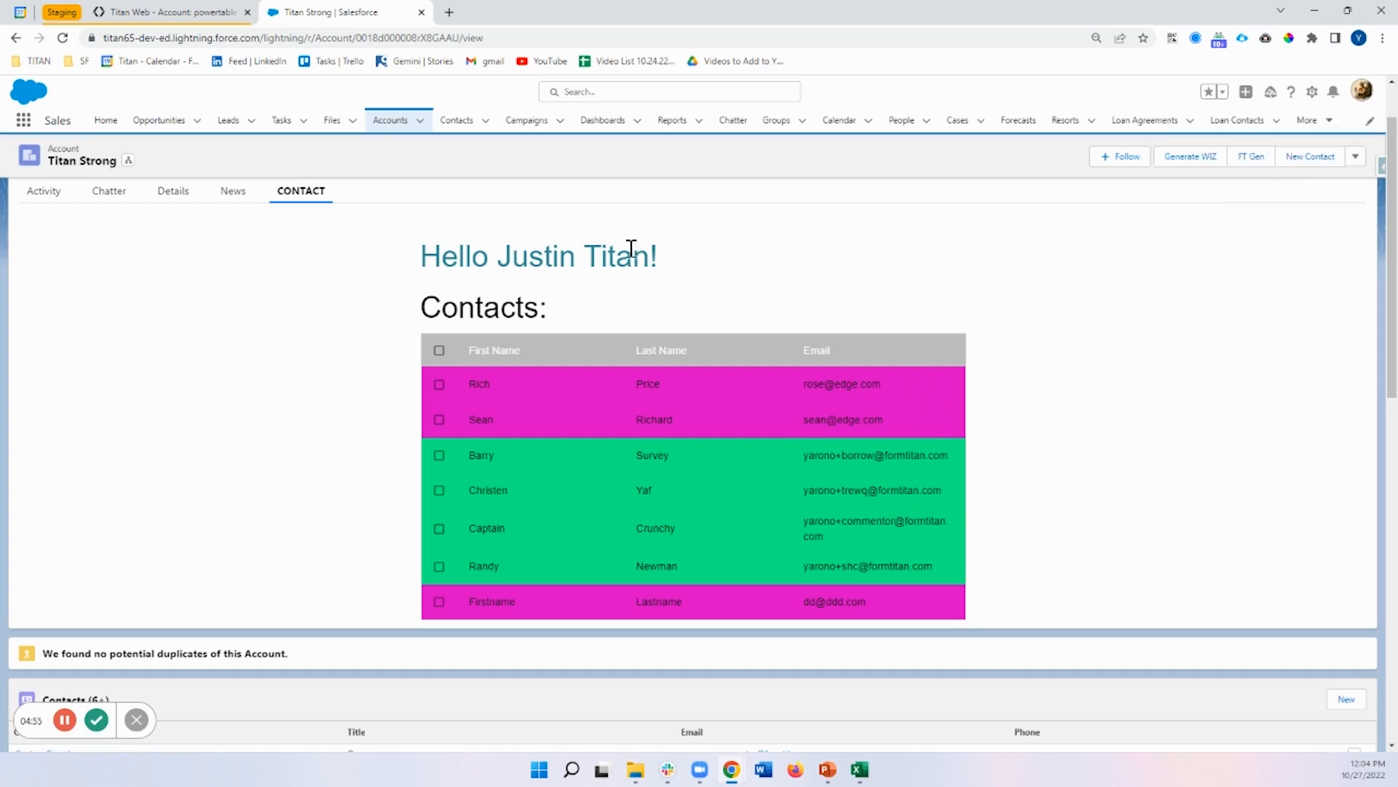
Step: Switch to Titan Web and open the SF LWC configuration in the project's User Access settings to review its session and ID mappings
left_click(192, 12)
left_click(1030, 186)
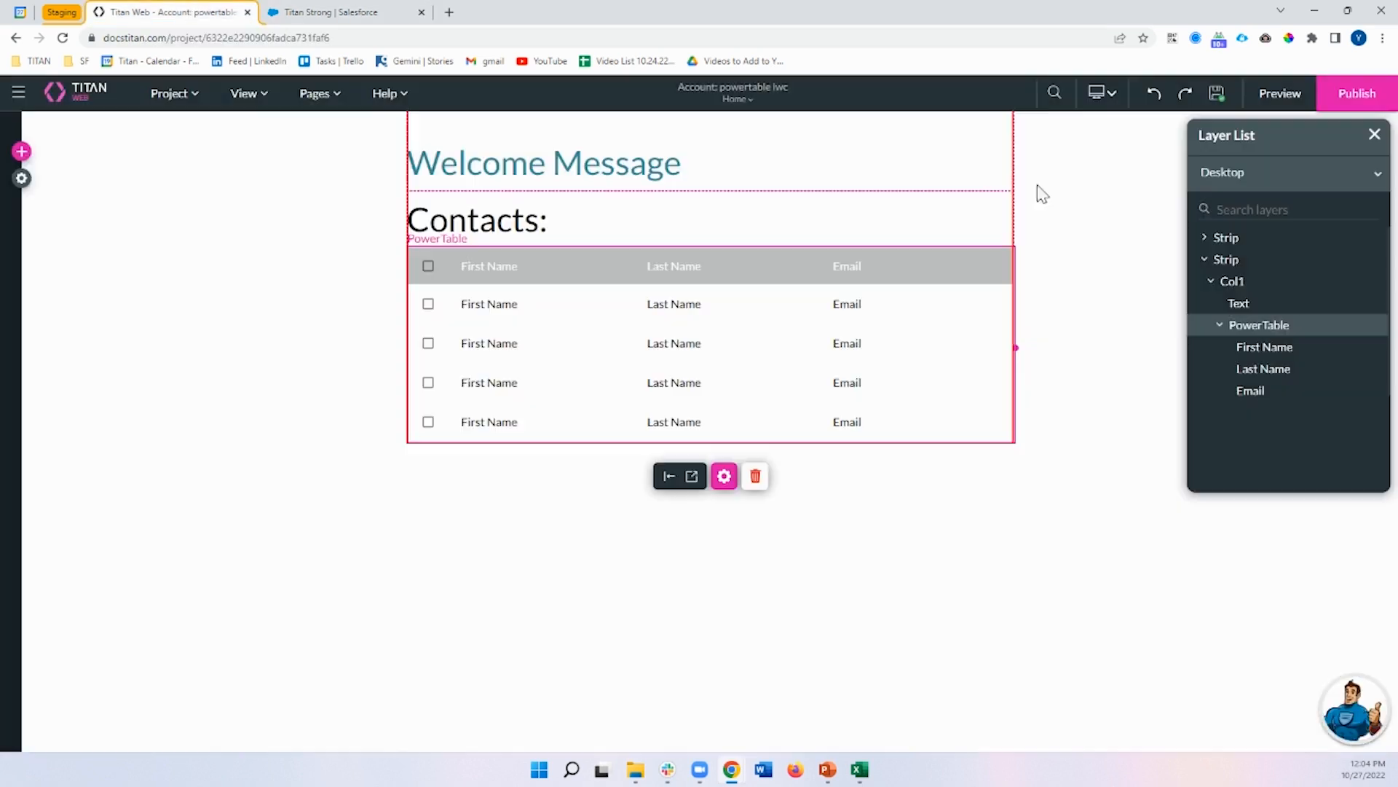
left_click(22, 177)
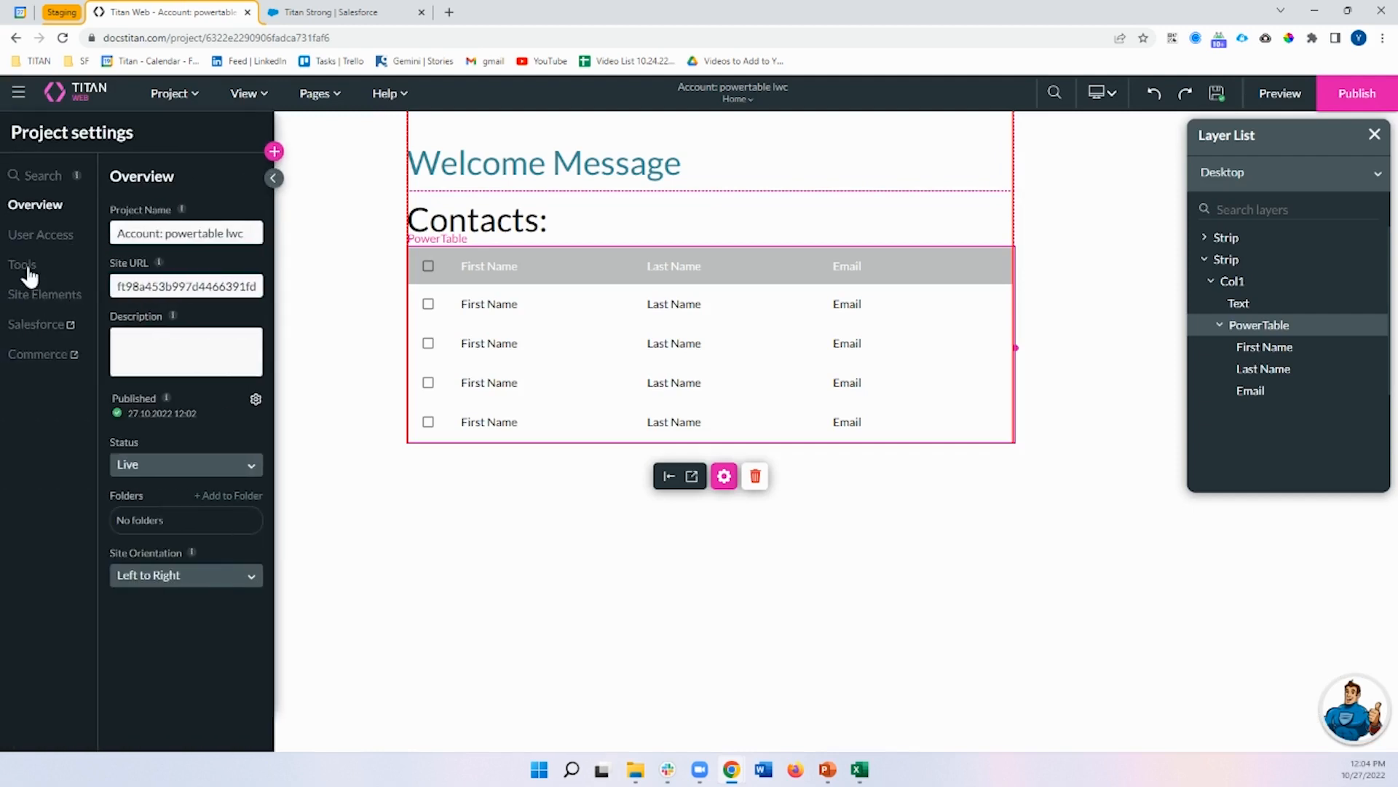
left_click(39, 235)
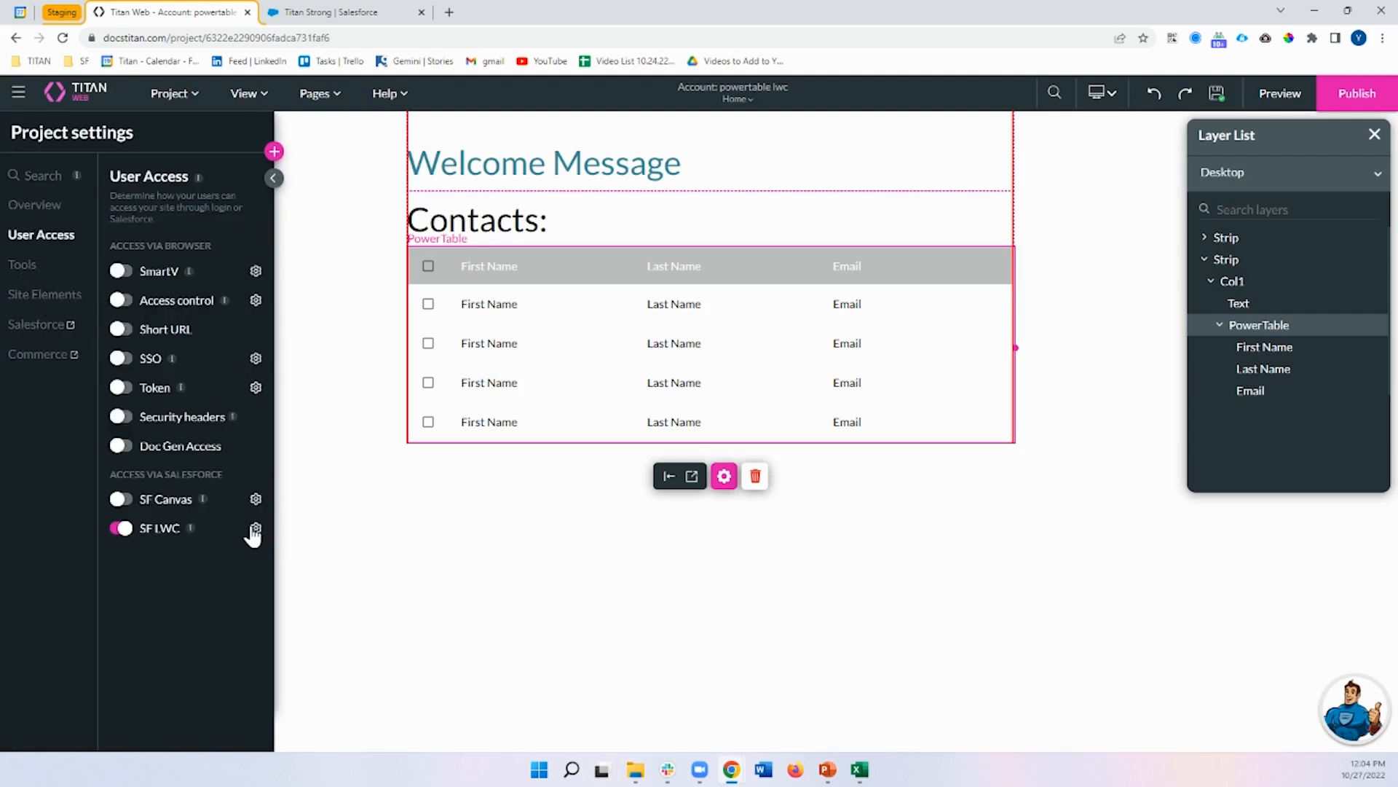
left_click(256, 528)
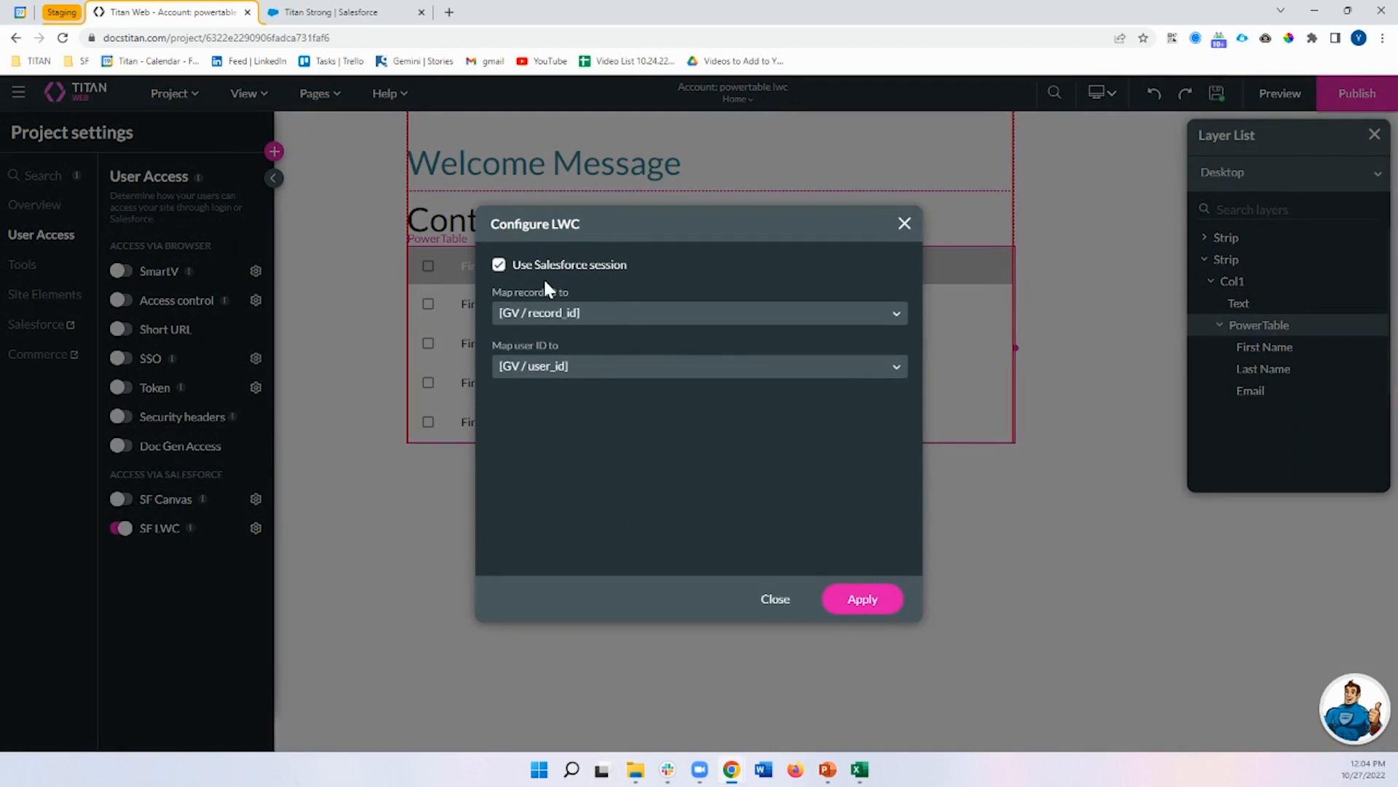
Step: Switch back to Salesforce and log the current user out
left_click(370, 15)
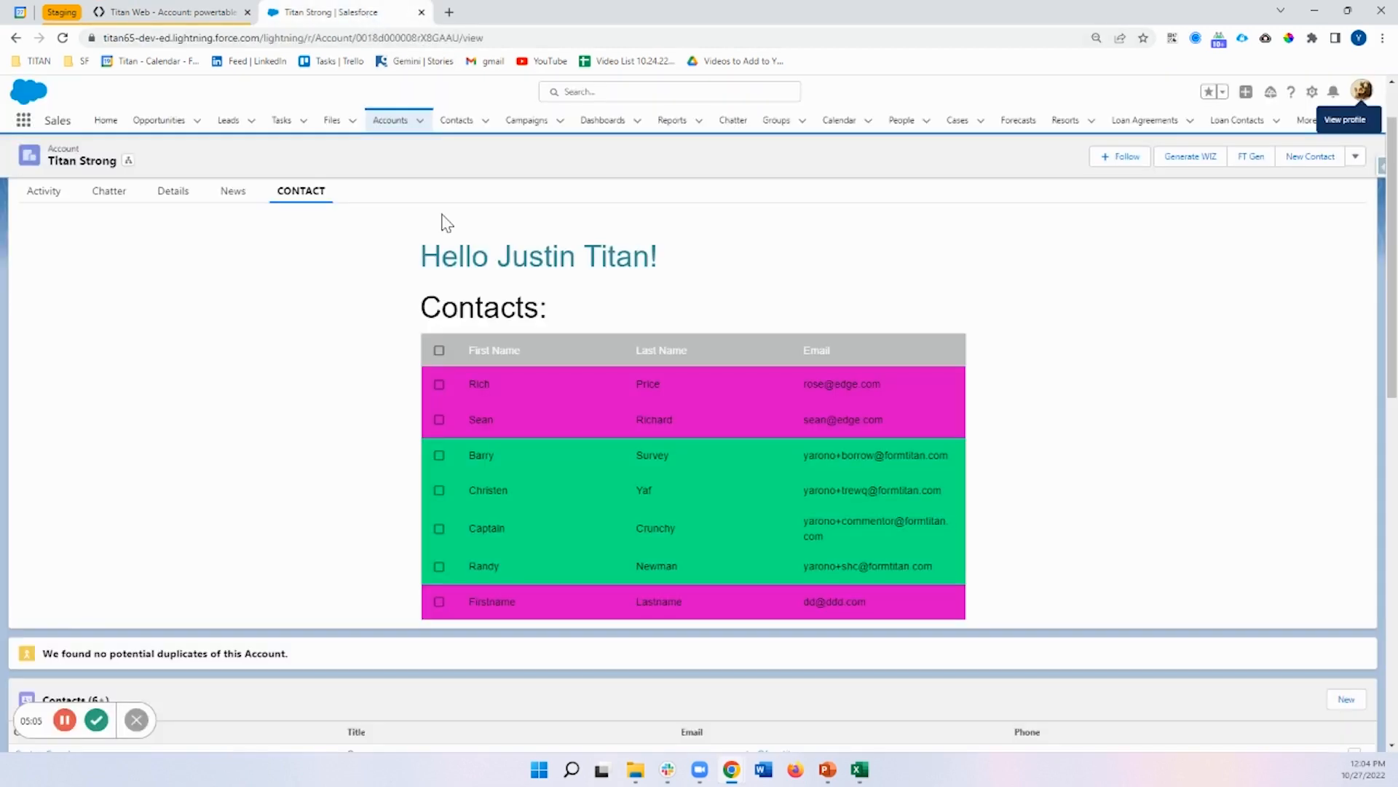
left_click(1362, 90)
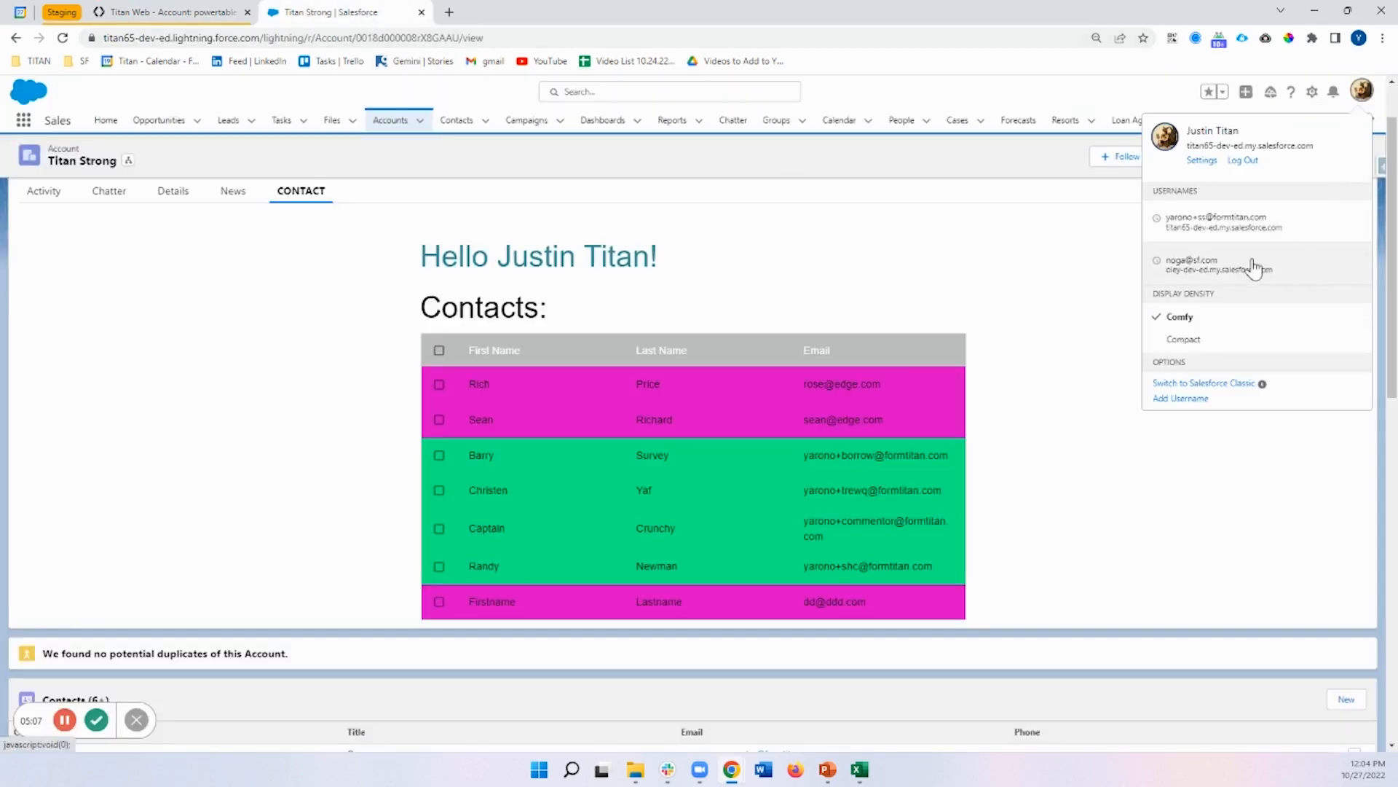
left_click(1243, 160)
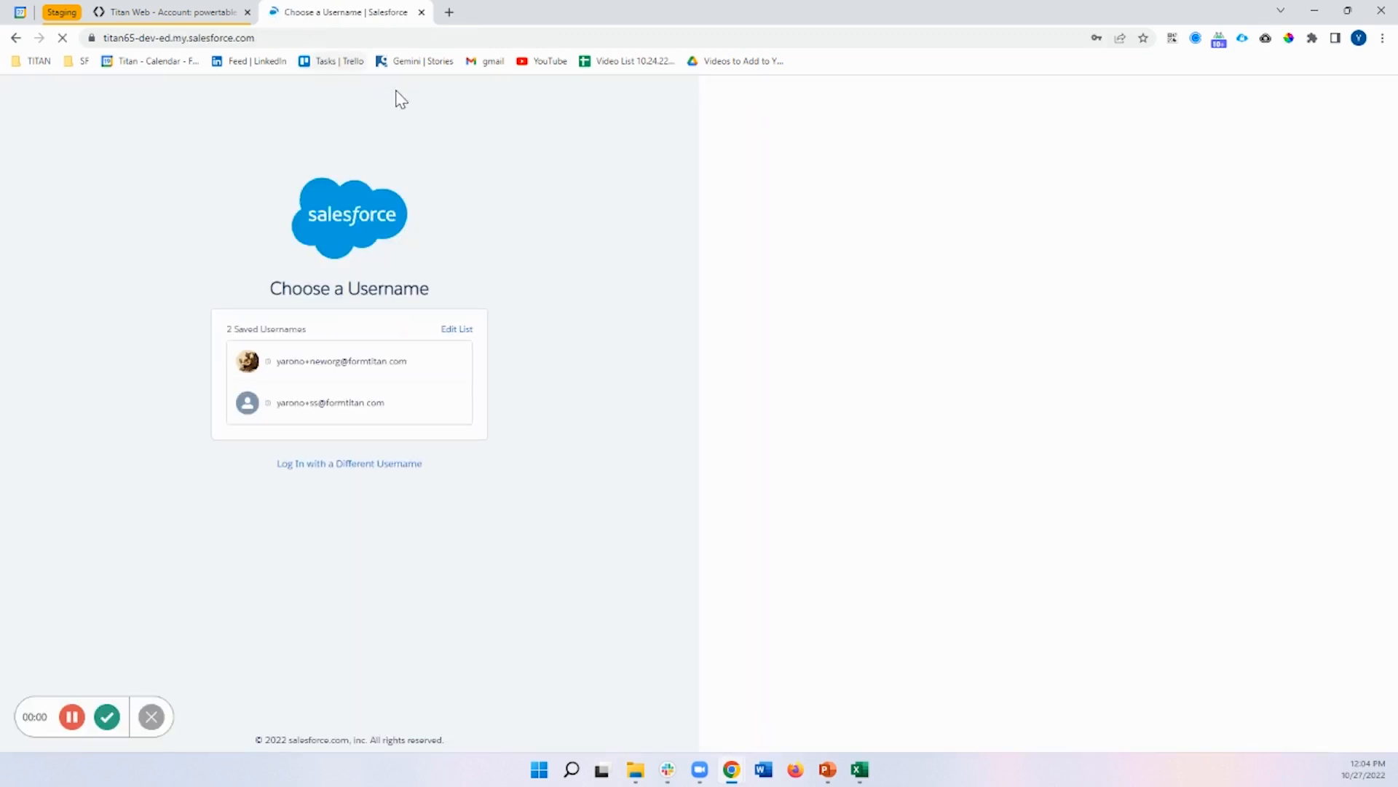
Step: Log in to Salesforce with the saved login "Other User for personal" and close the leftover username selection tab
left_click(1242, 40)
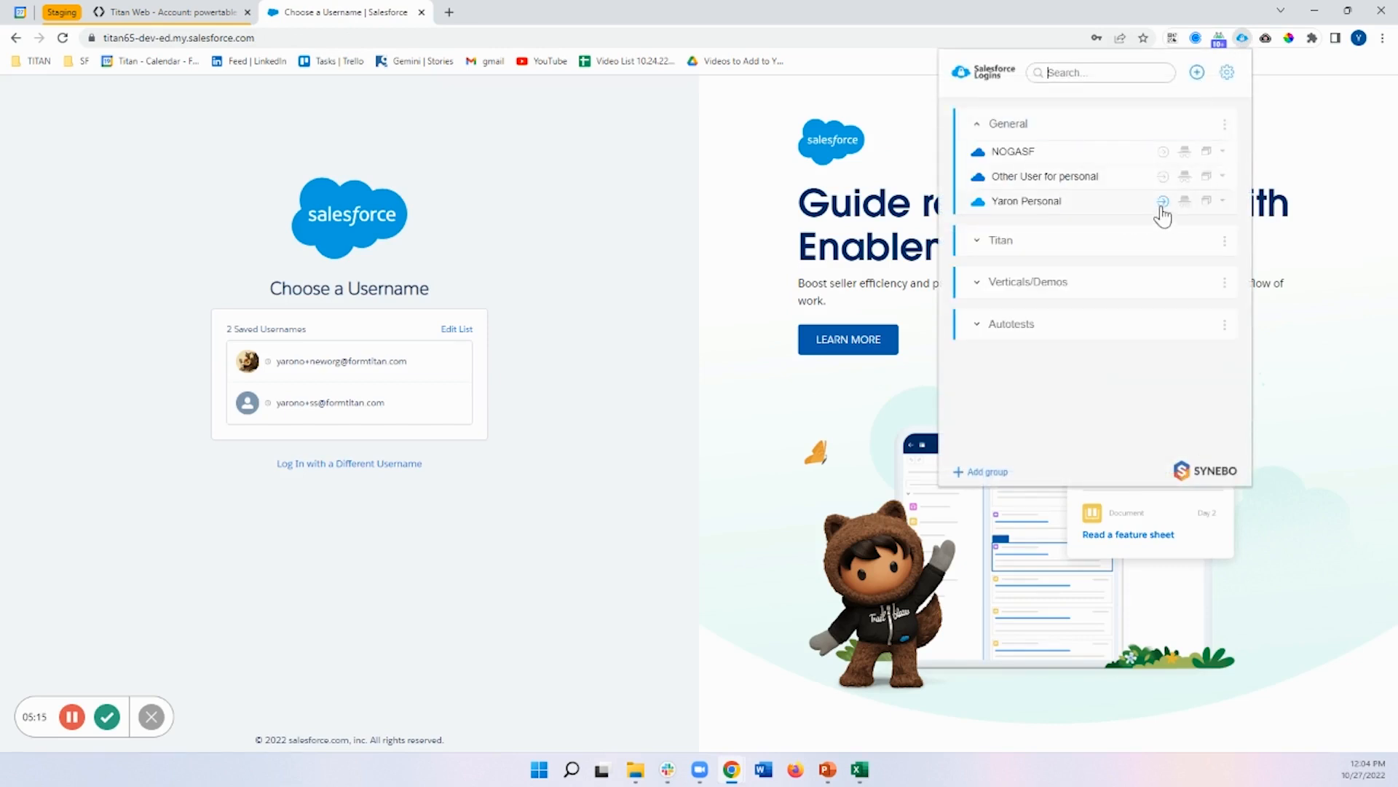
left_click(1164, 177)
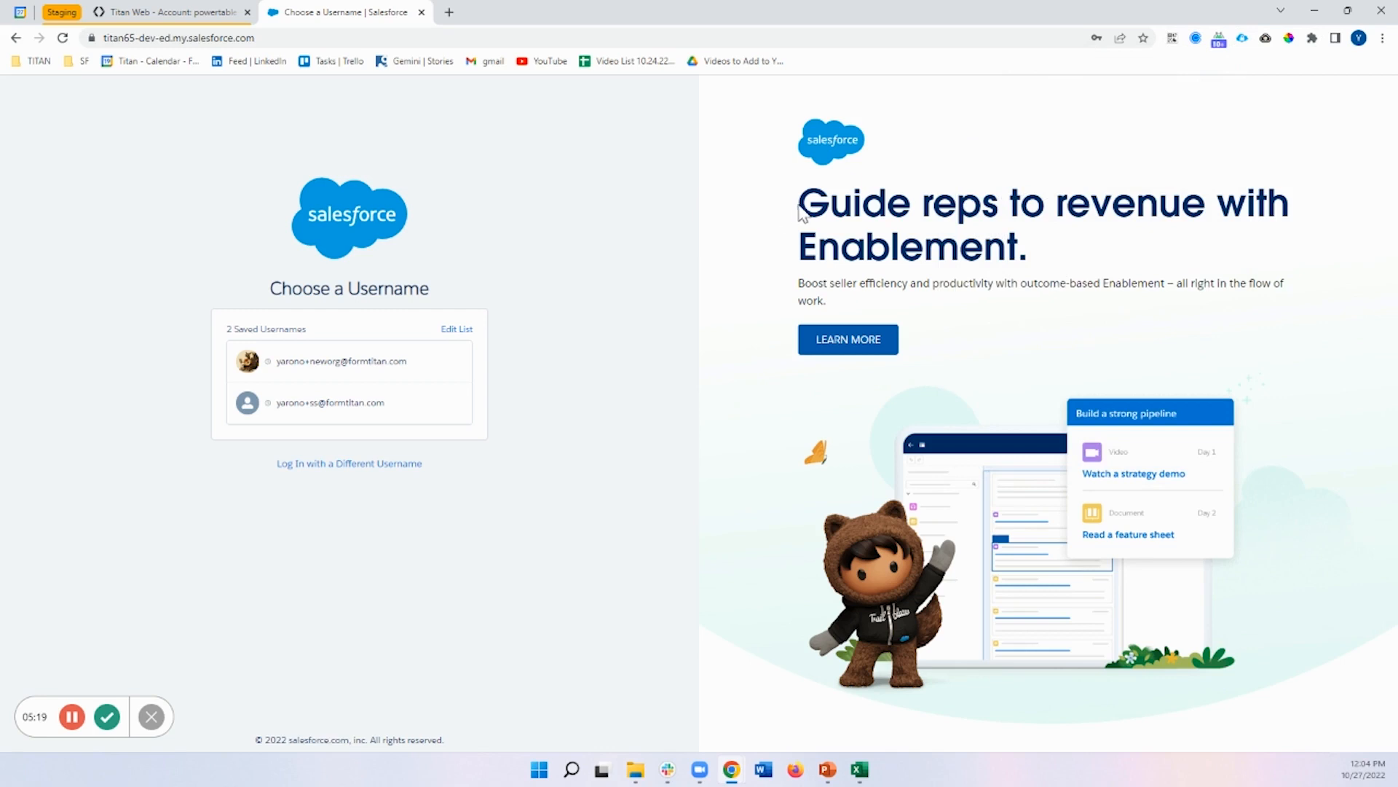
left_click(1242, 37)
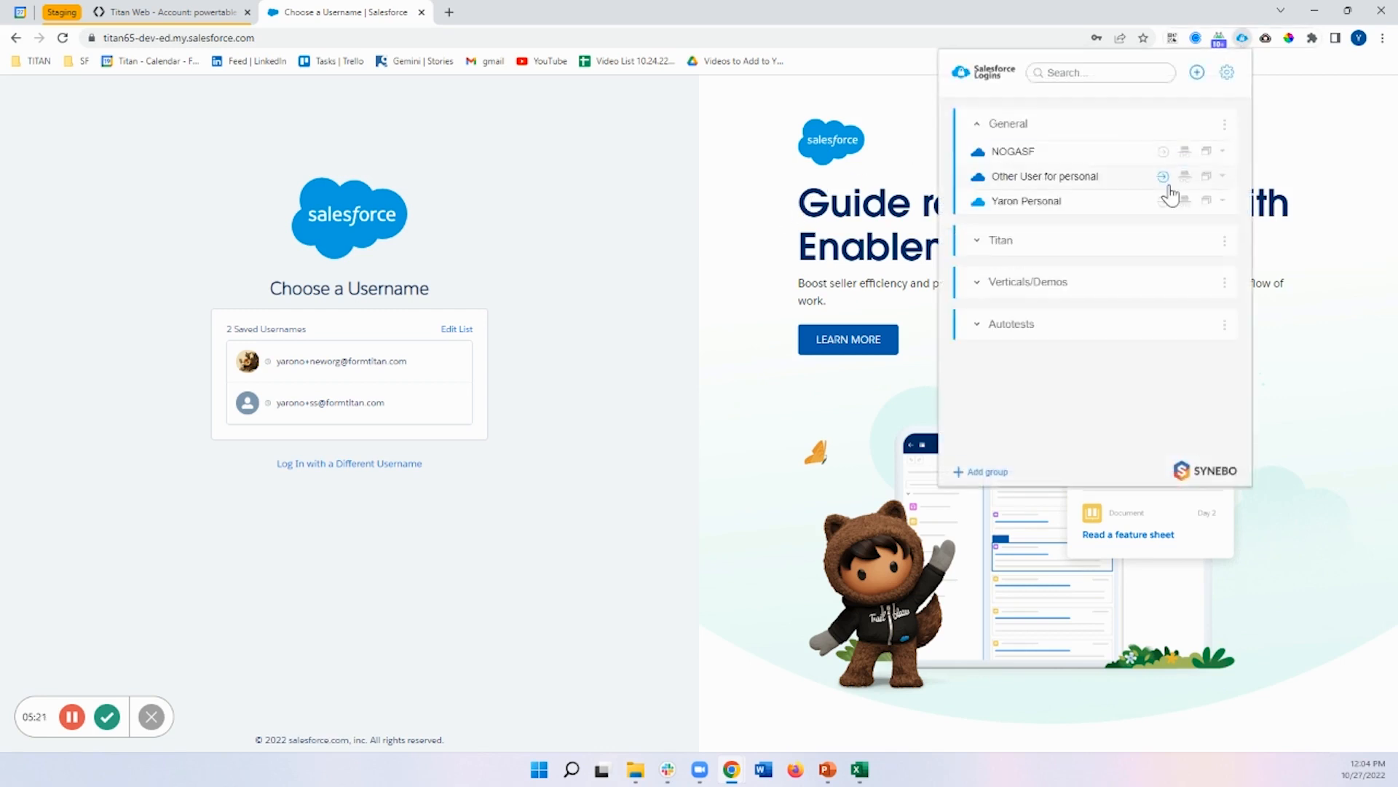
left_click(1164, 178)
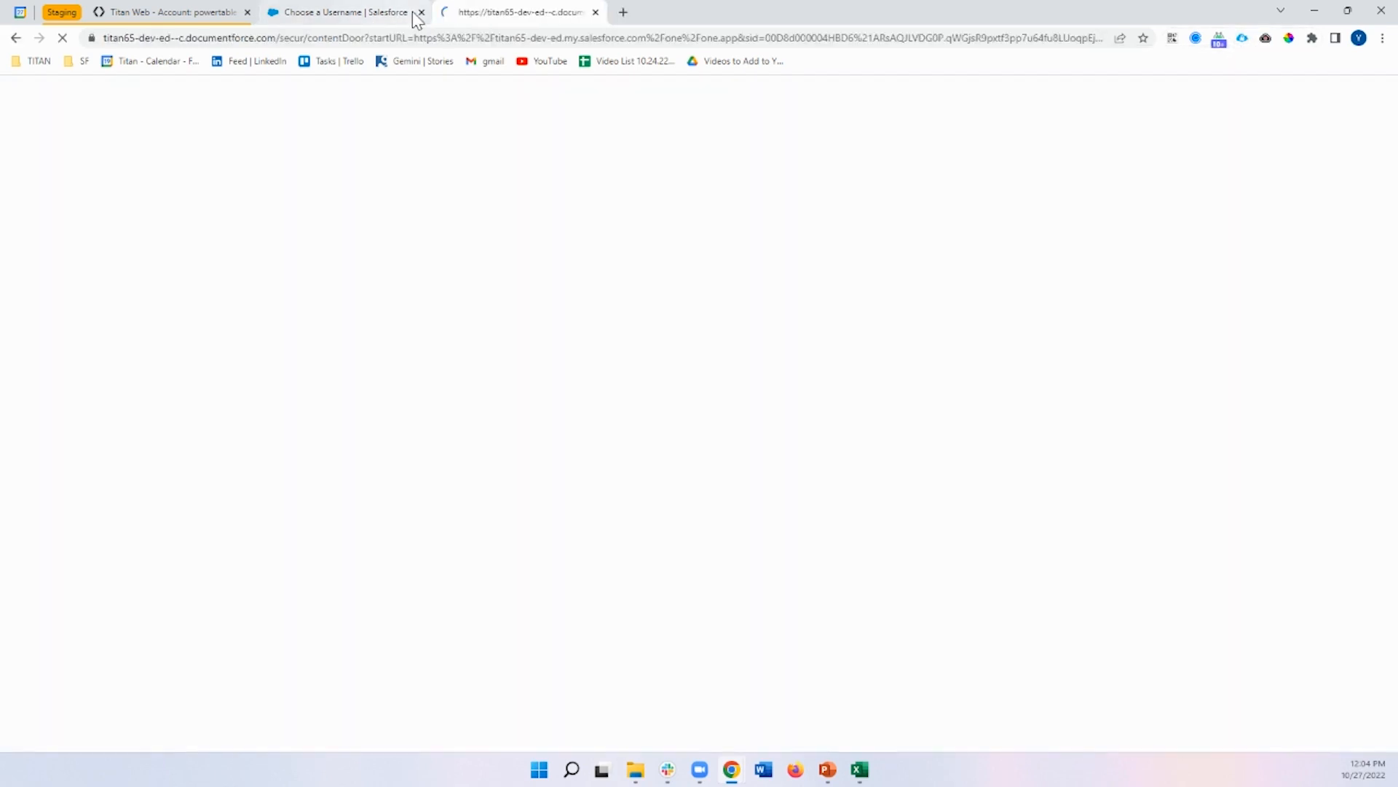
left_click(421, 13)
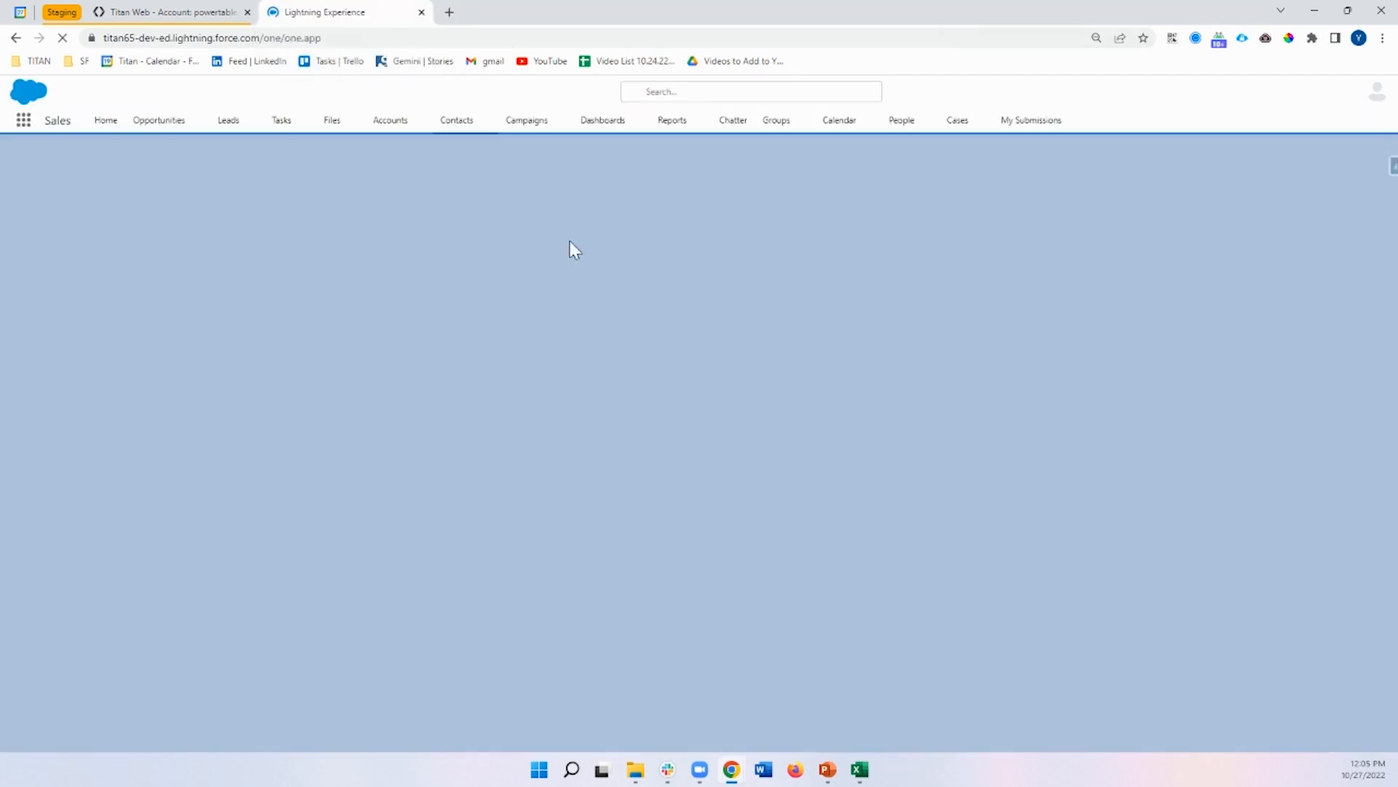
Step: Open the Titan Strong account's CONTACT tab and examine the greeting name and contacts table for this user
left_click(386, 124)
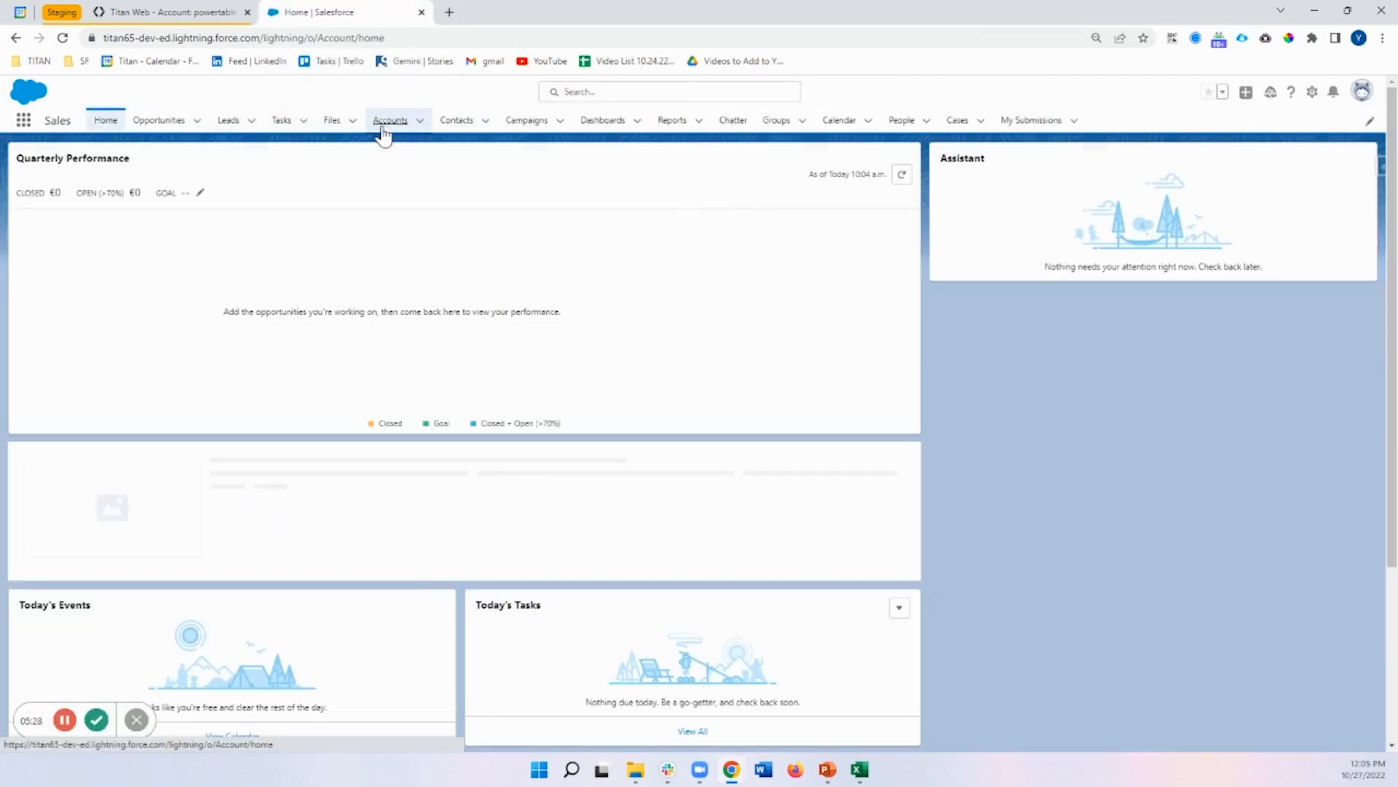
left_click(94, 240)
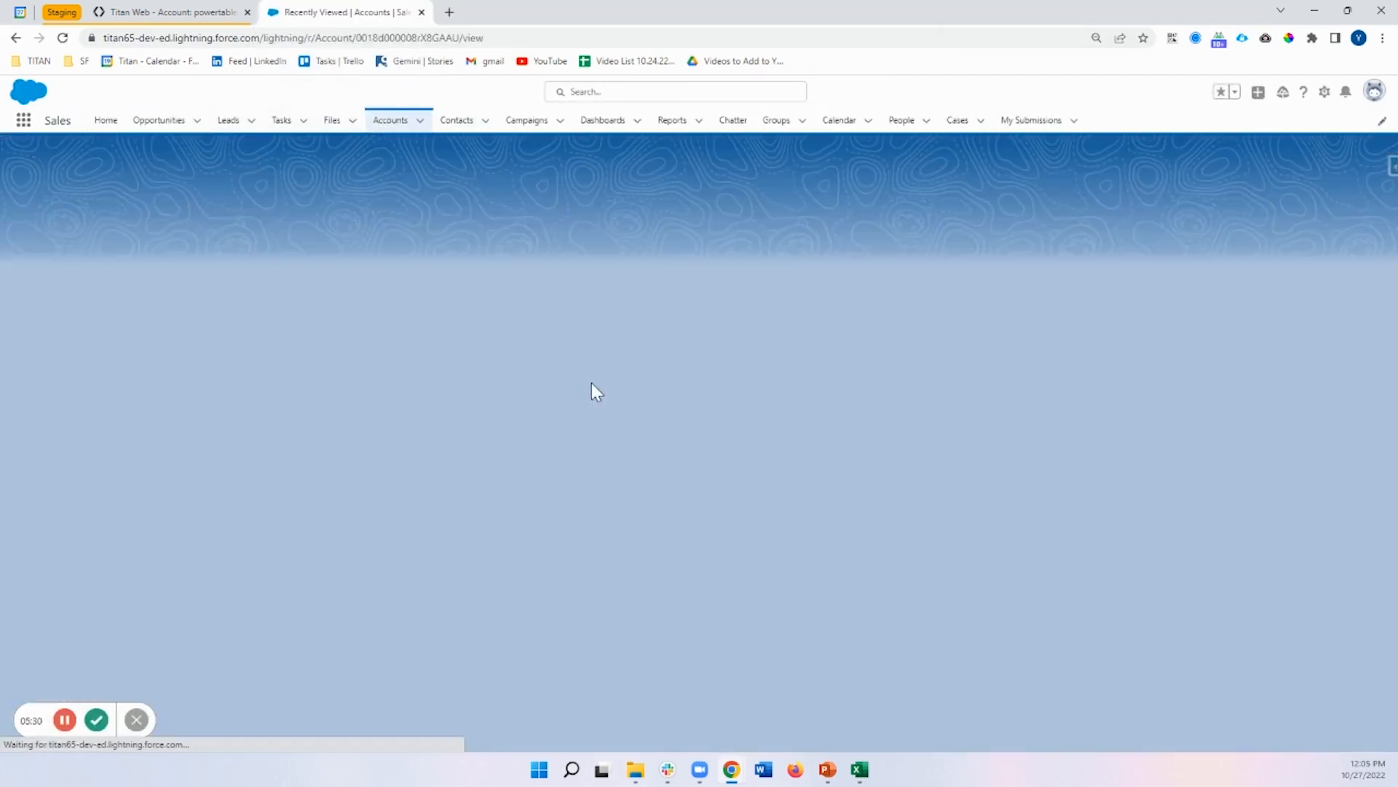
left_click(305, 265)
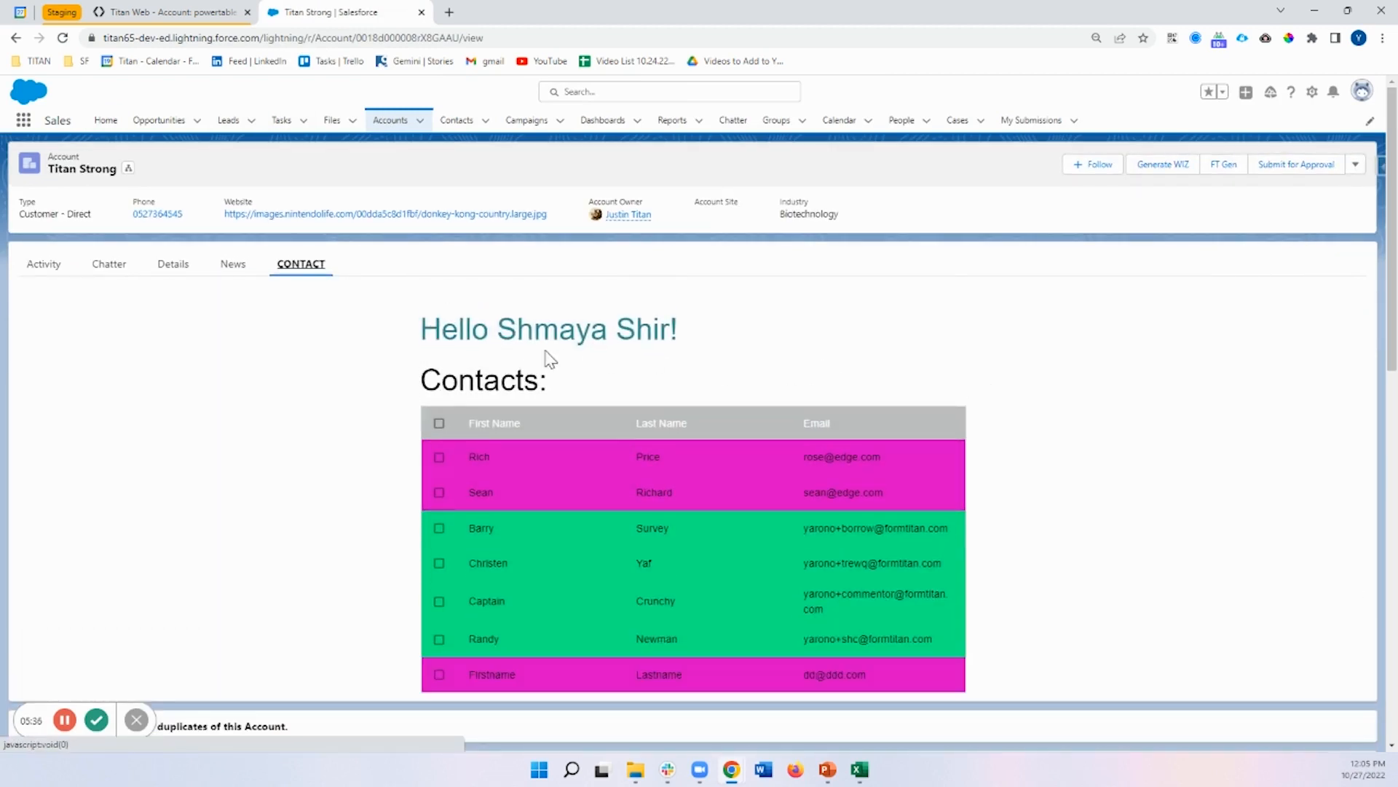
left_click_drag(497, 332, 660, 332)
scroll(728, 335, "down", 2)
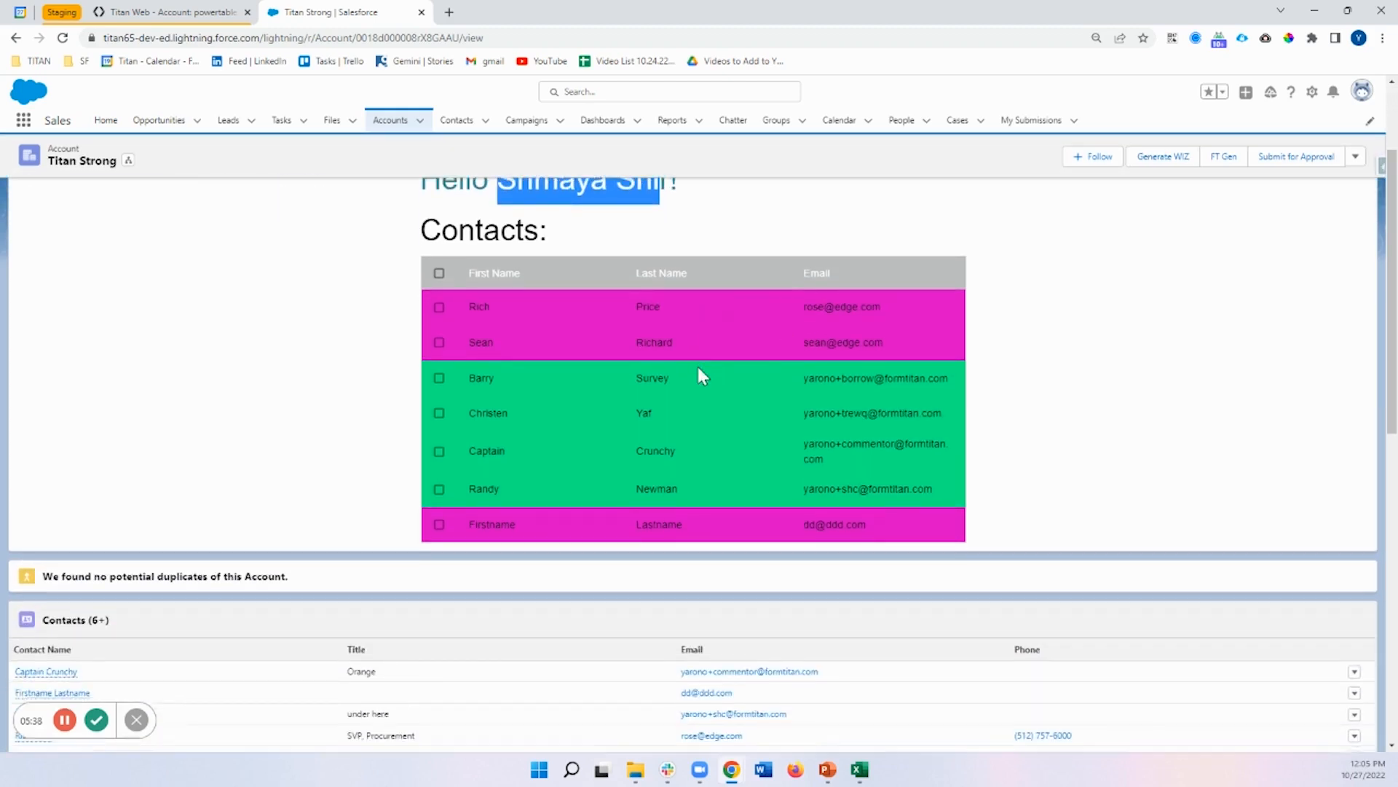
scroll(696, 365, "down", 1)
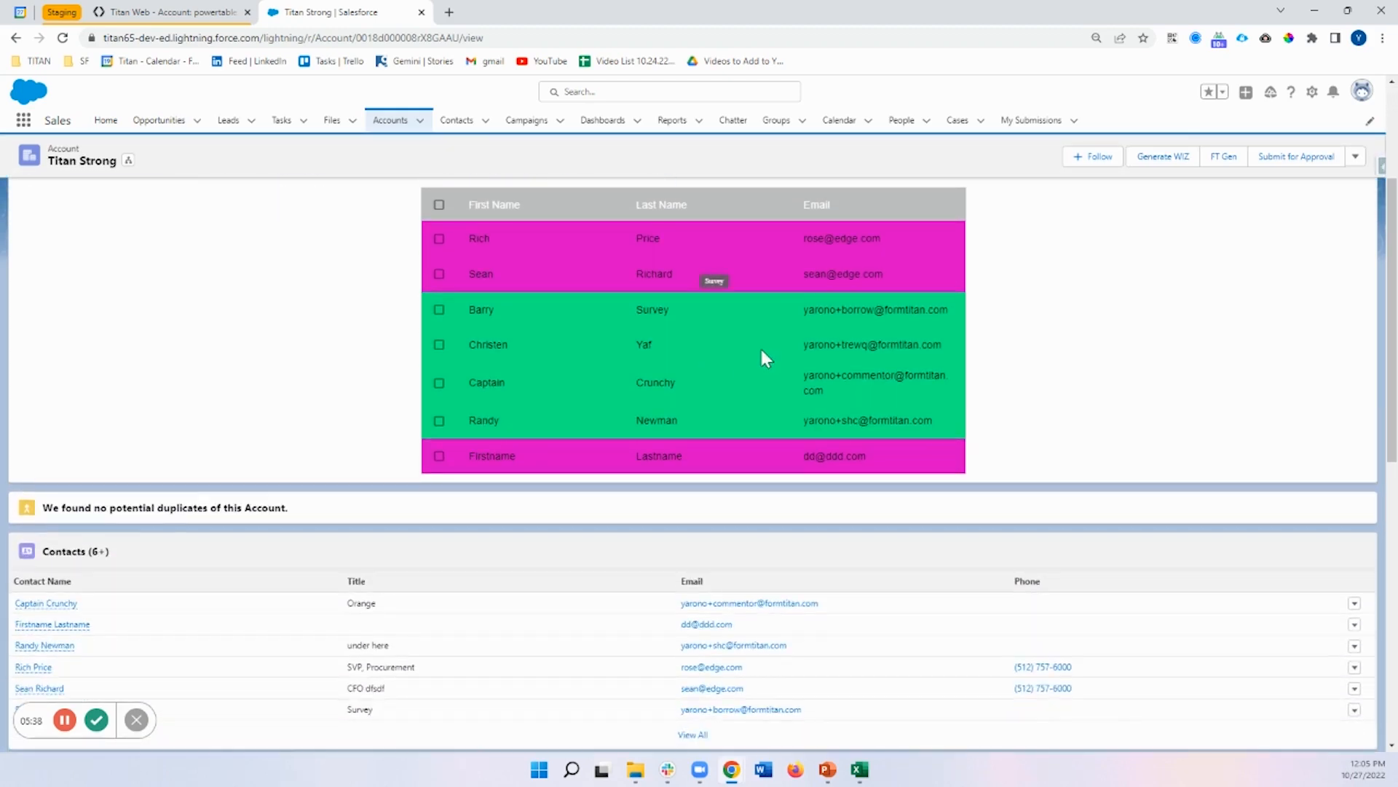
Step: Try to append "y" to the last name in the embedded contacts table's first row, and dismiss the resulting dialog
double_click(665, 241)
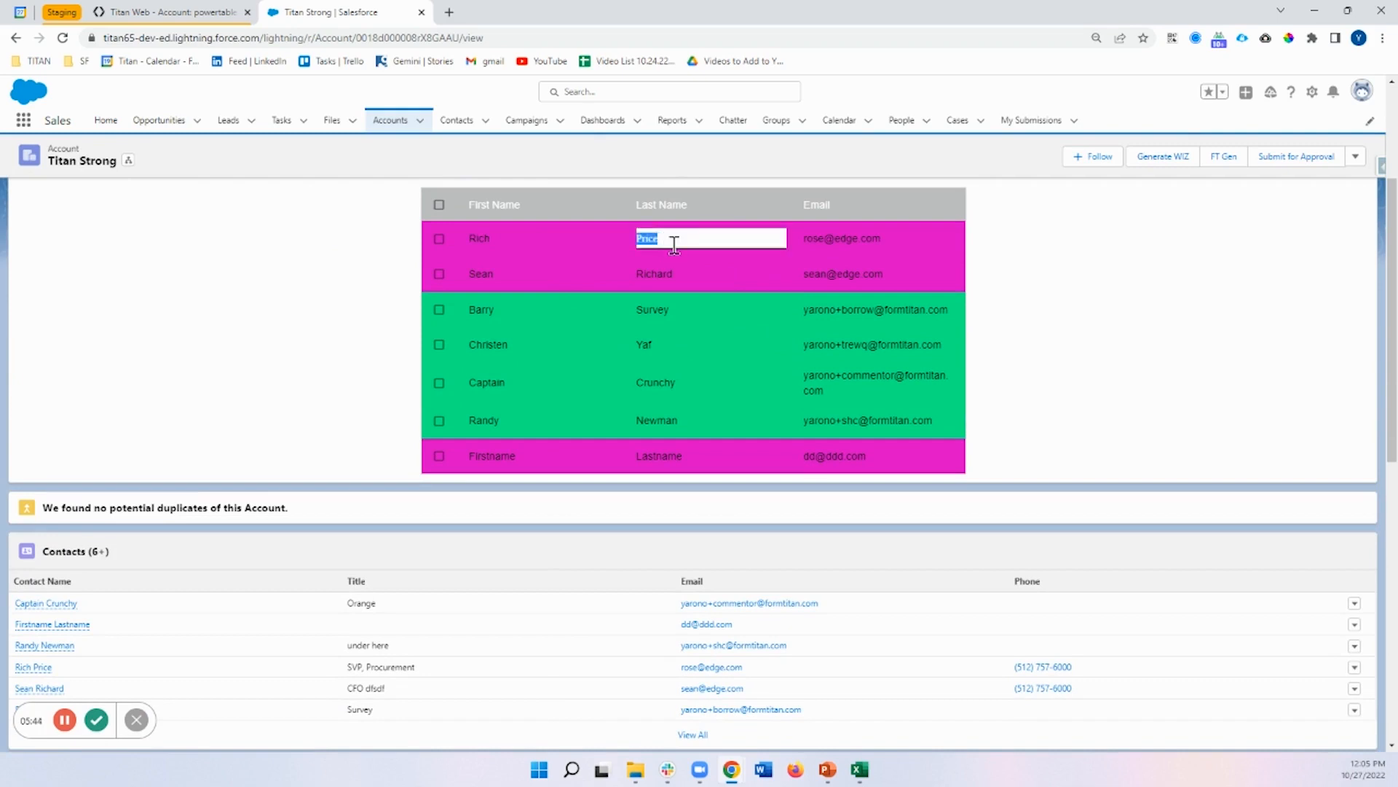
left_click(663, 236)
type("y")
left_click(1063, 306)
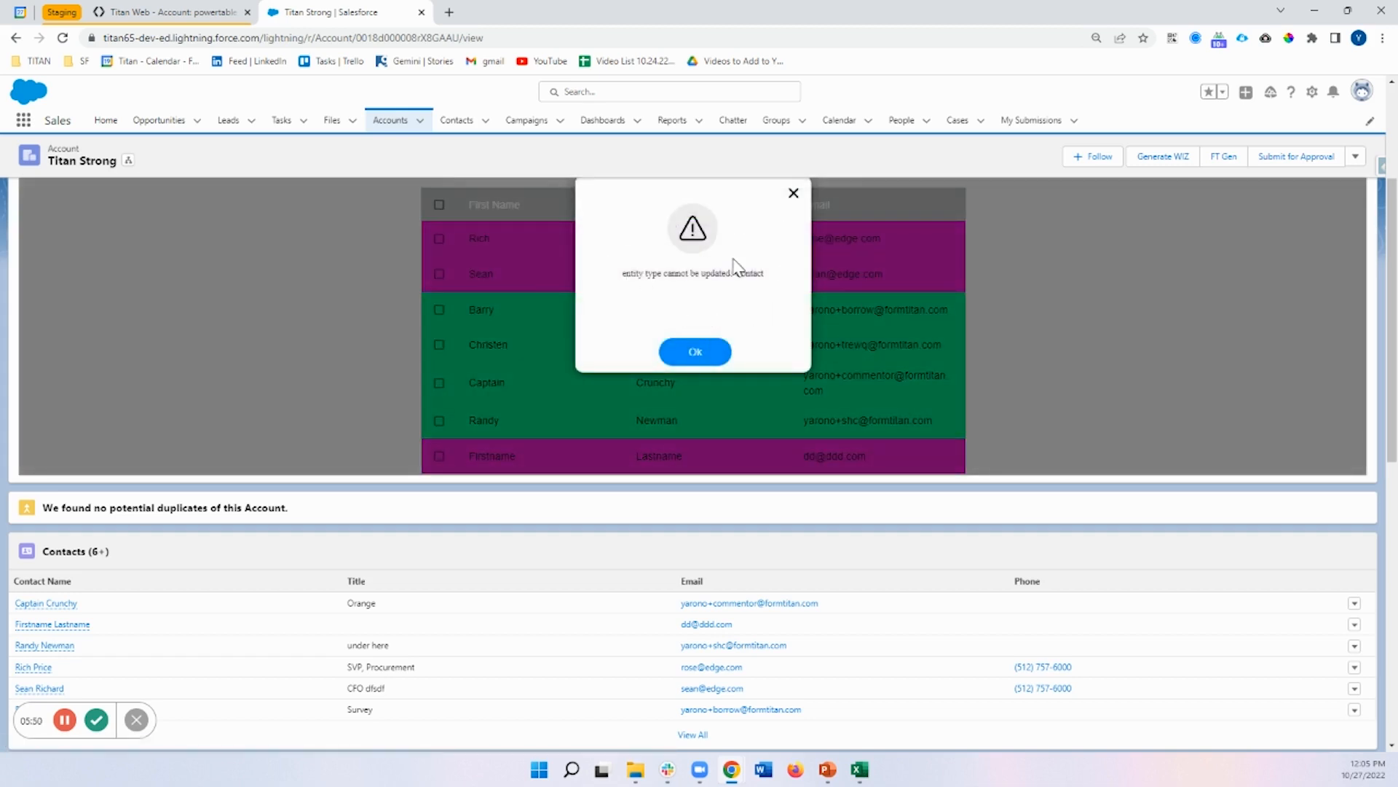
left_click(794, 193)
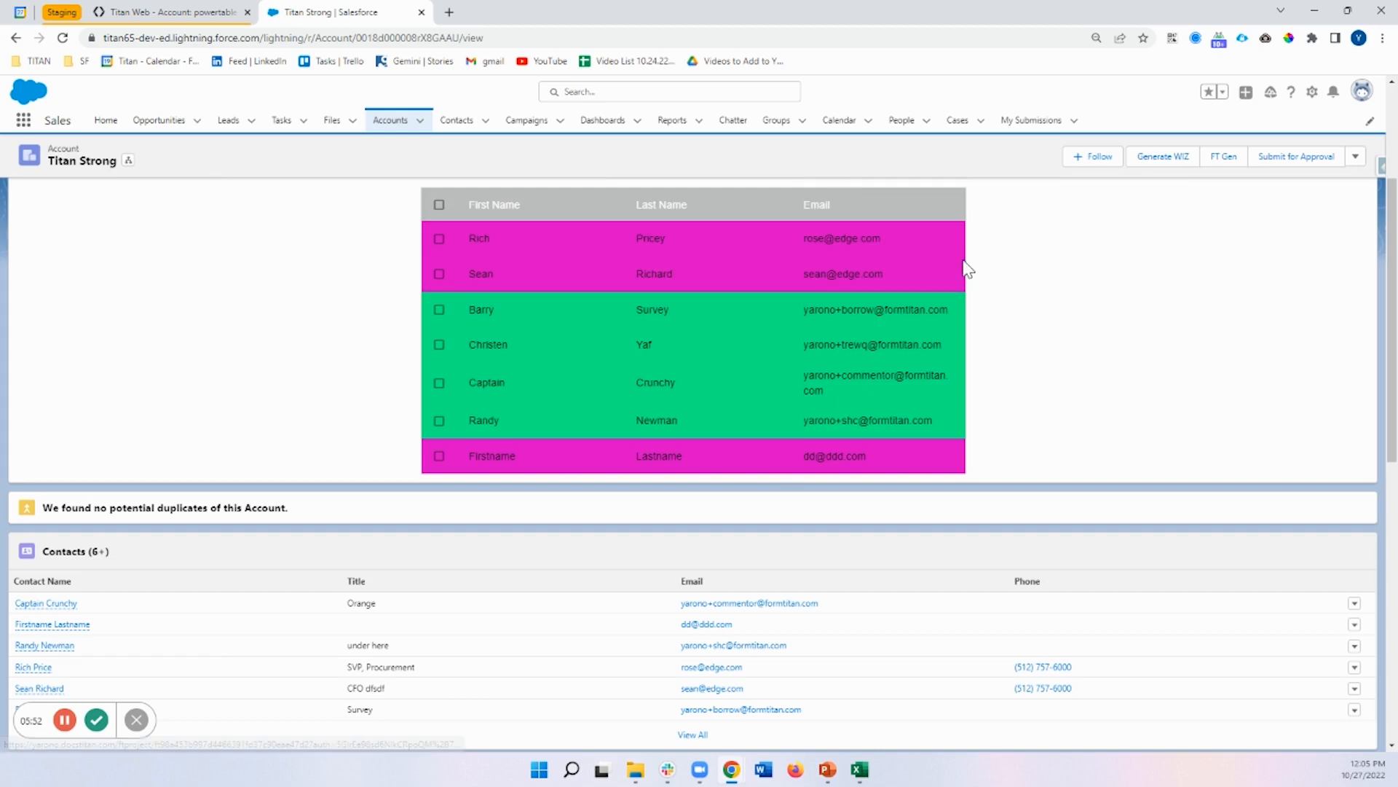
Step: Log the current user out of Salesforce and log back in with the owner's saved personal login from the General group
left_click(1361, 94)
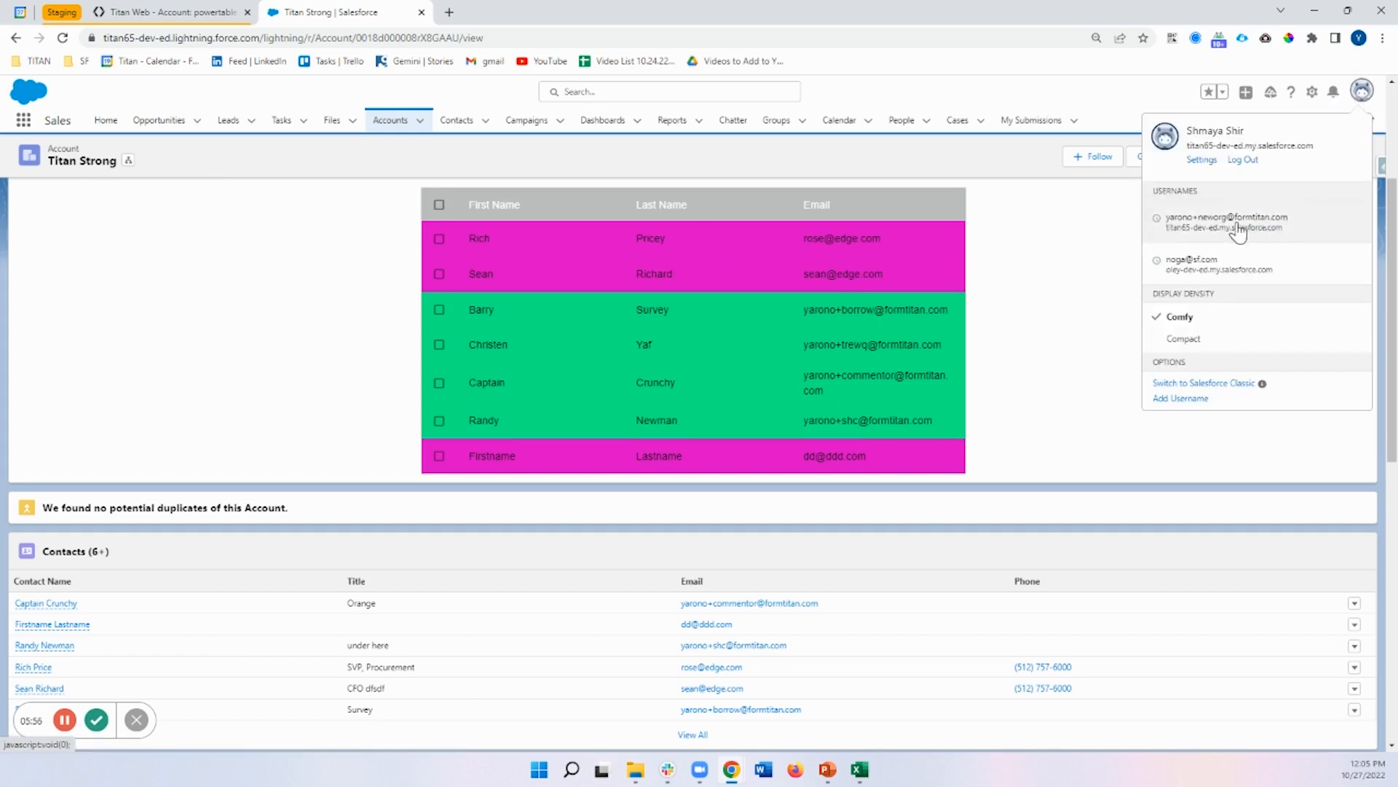
left_click(1241, 161)
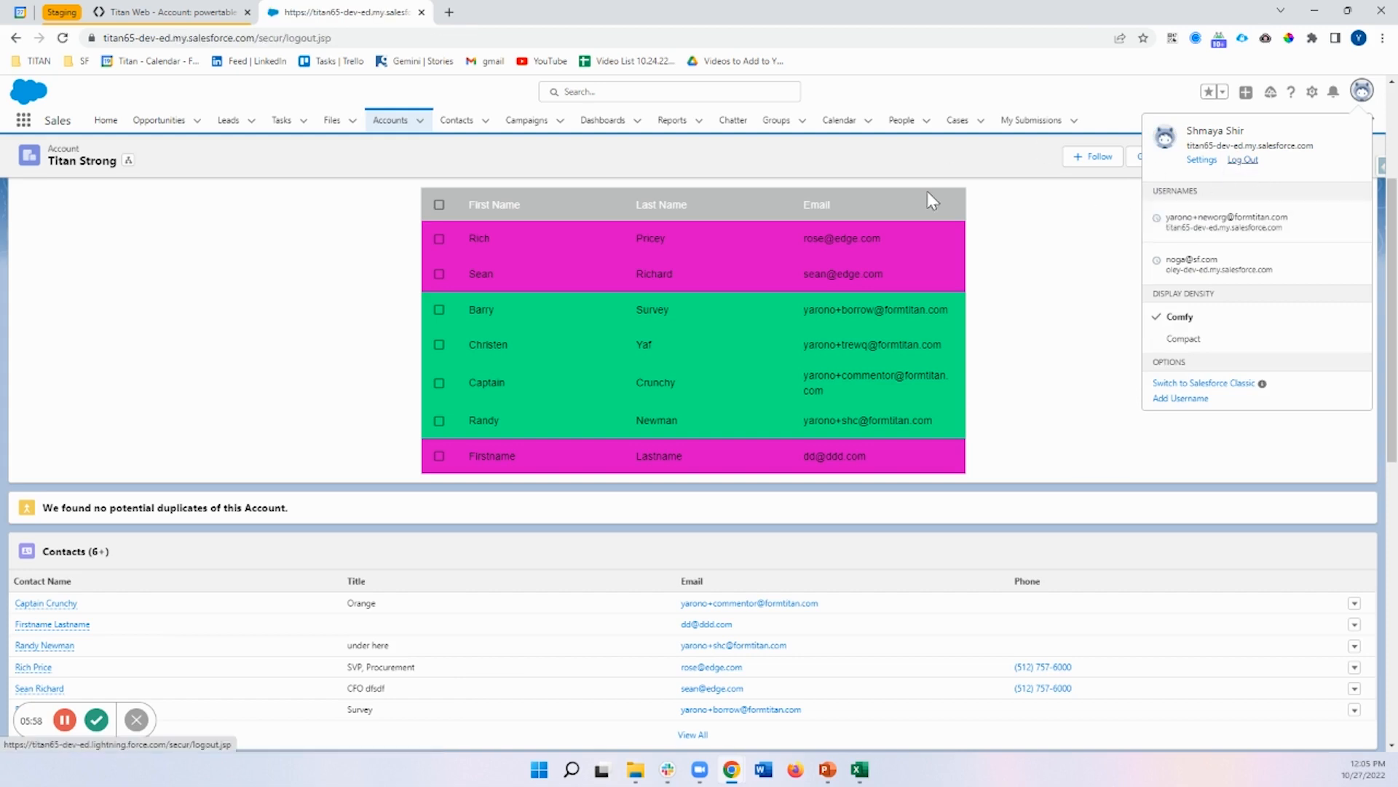
left_click(1243, 38)
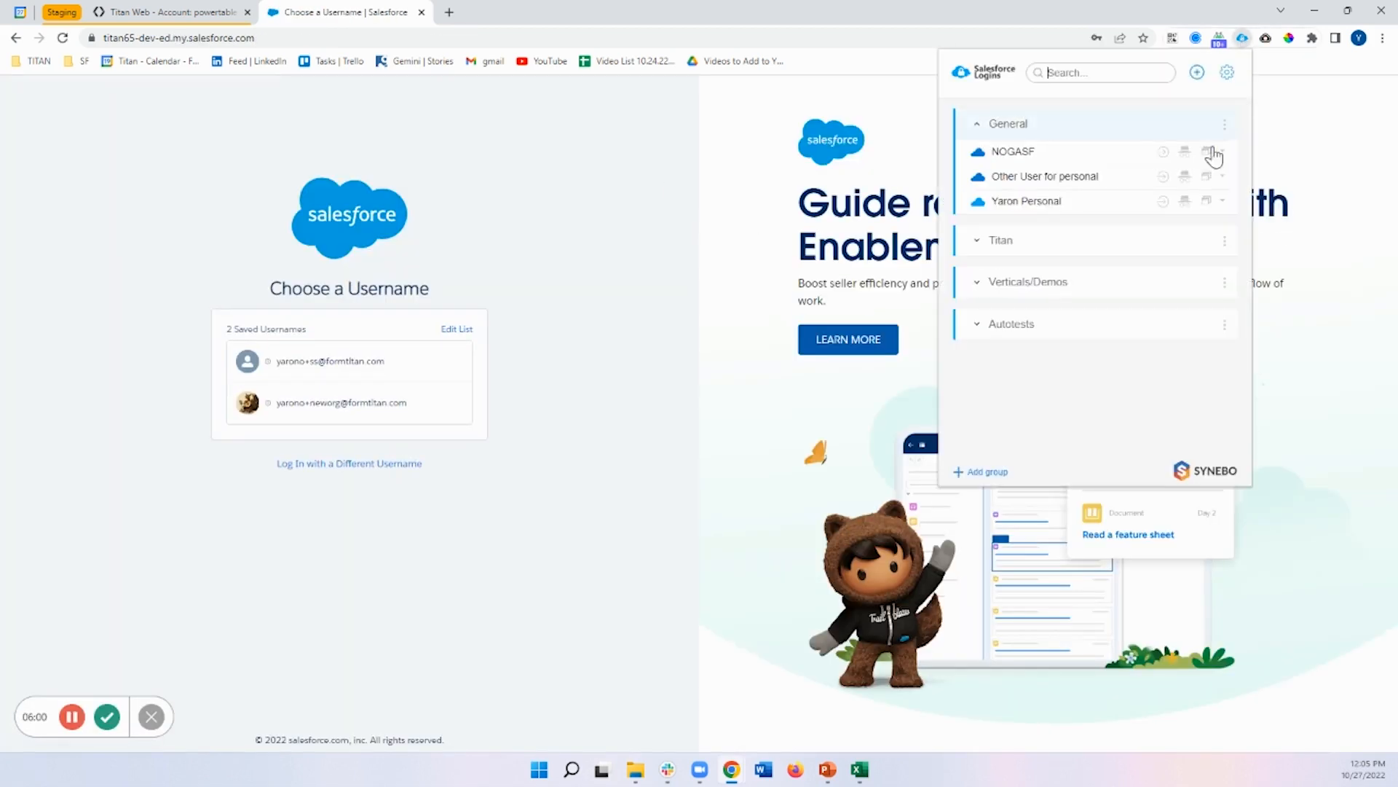
left_click(1165, 201)
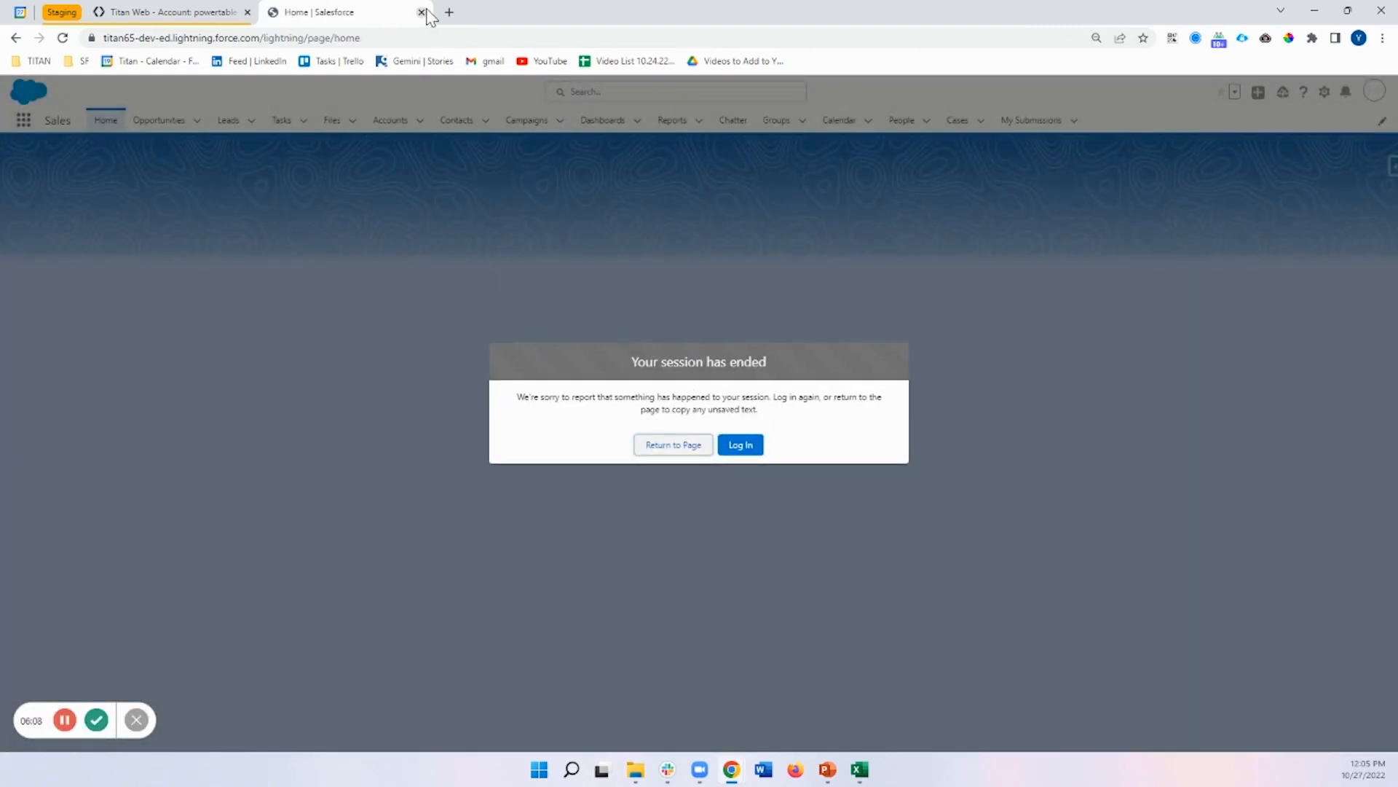
left_click(422, 12)
left_click(1243, 38)
left_click(1163, 204)
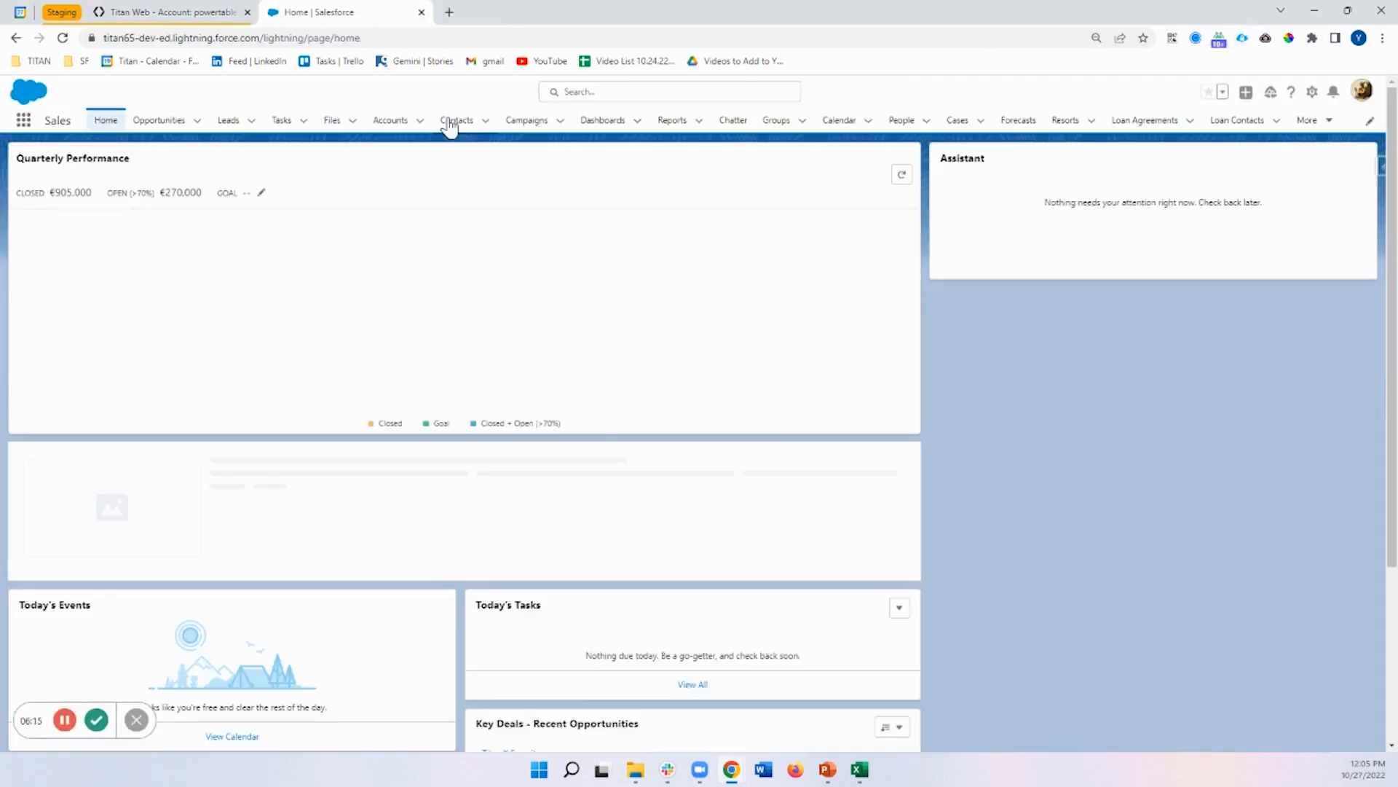
Step: Open the Titan Strong account and display the greeting and contacts table on its CONTACT tab
left_click(392, 121)
left_click(95, 242)
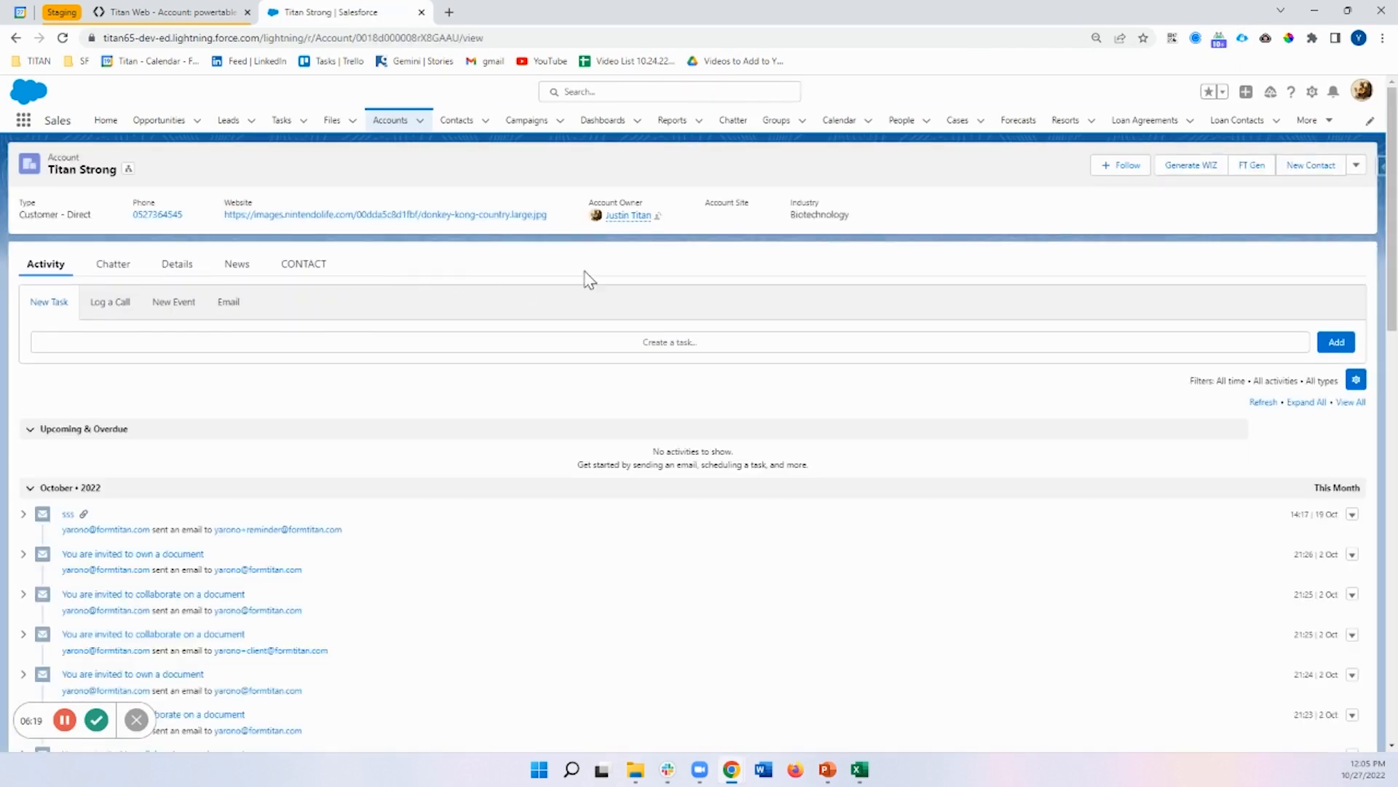
left_click(284, 277)
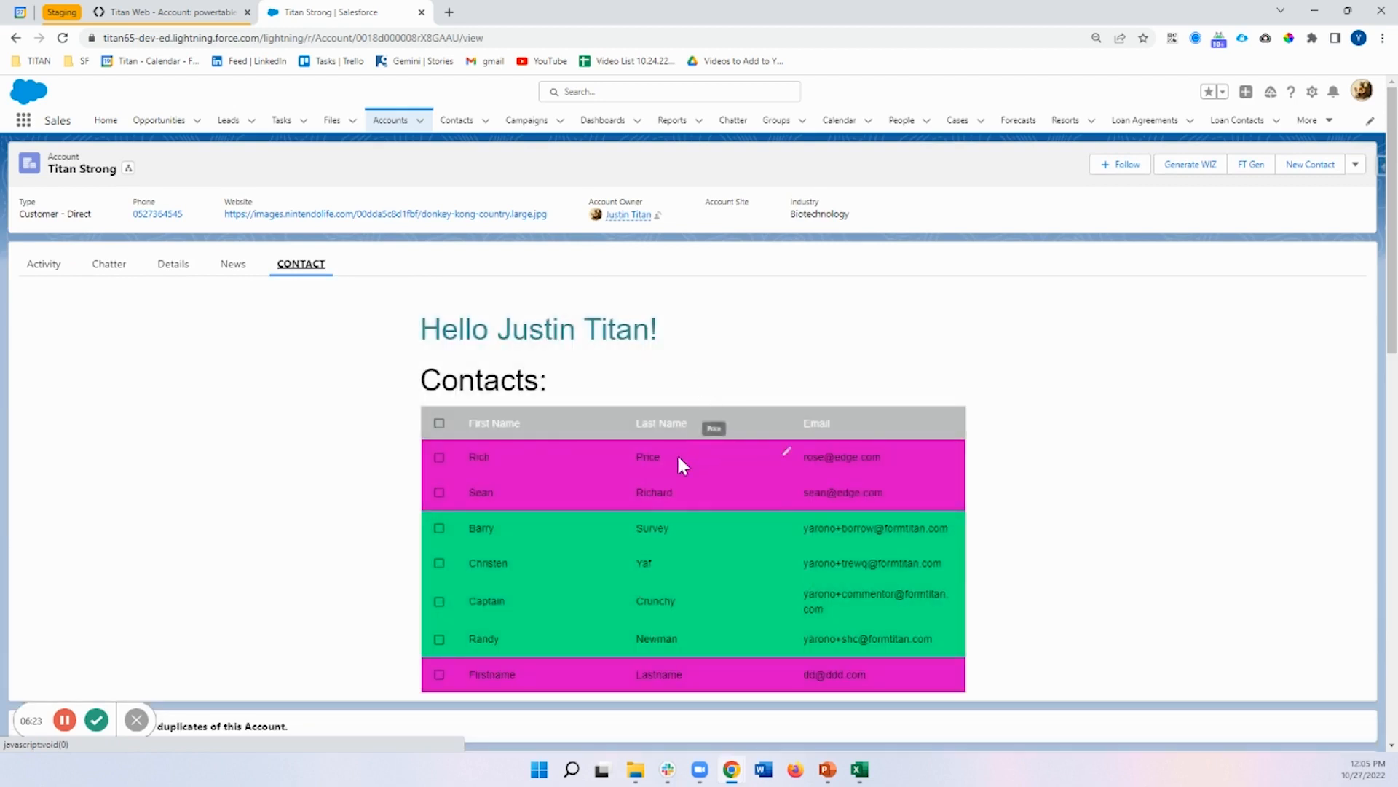
Step: Replace the final "e" of the last name in the embedded contacts table's first row with "ing"
left_click(678, 458)
left_click(681, 457)
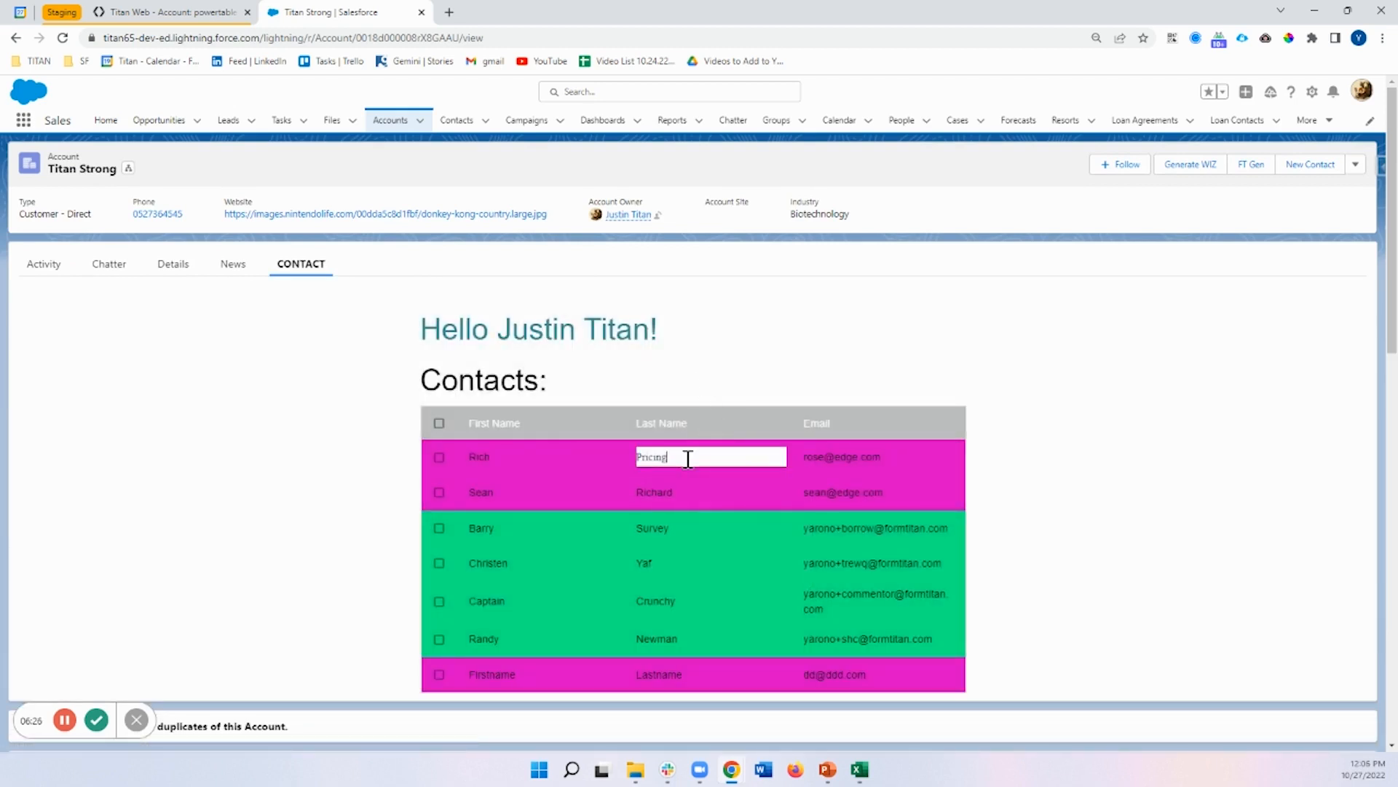
left_click(1075, 481)
Step: Open the edited SVP, Procurement contact from the account's related Contacts list in a new browser tab
scroll(124, 468, "down", 3)
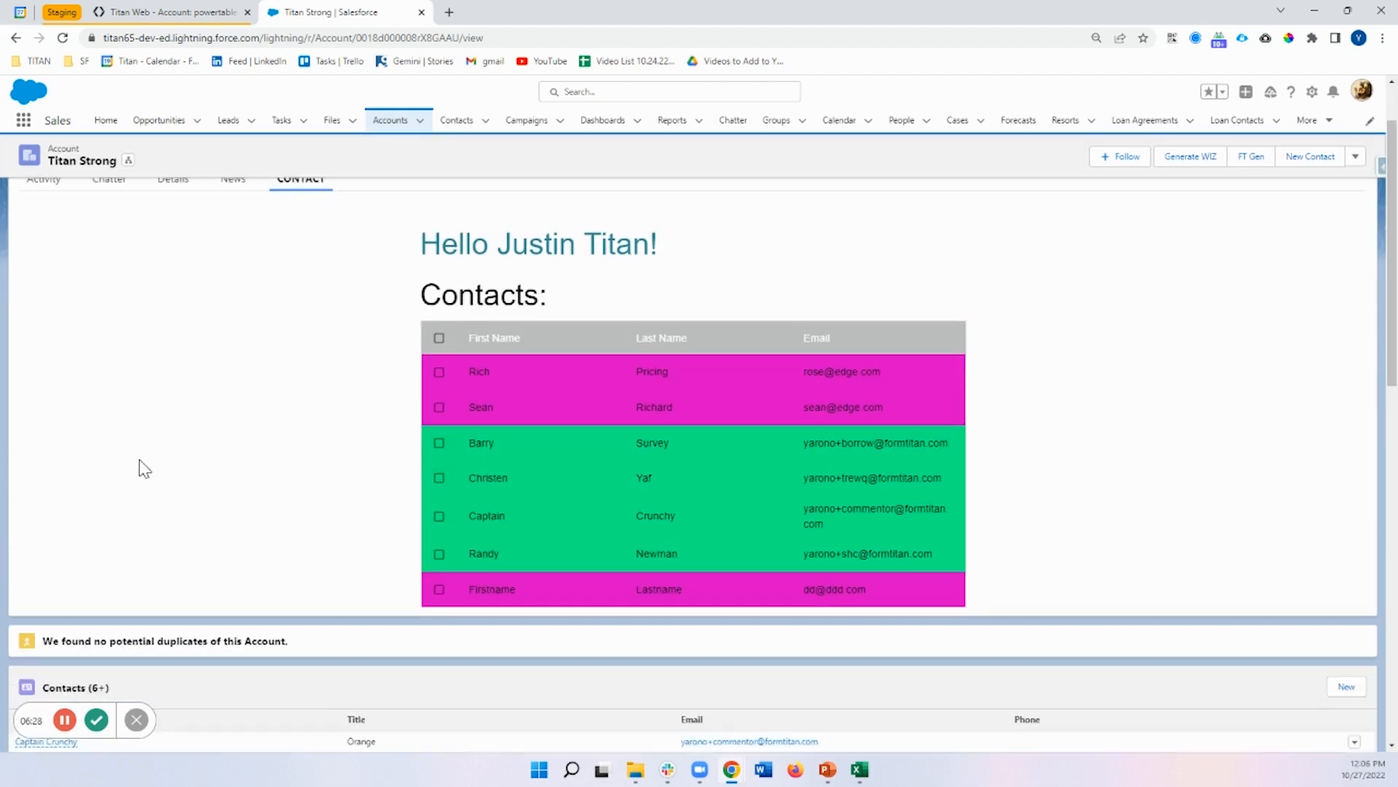
scroll(299, 349, "down", 8)
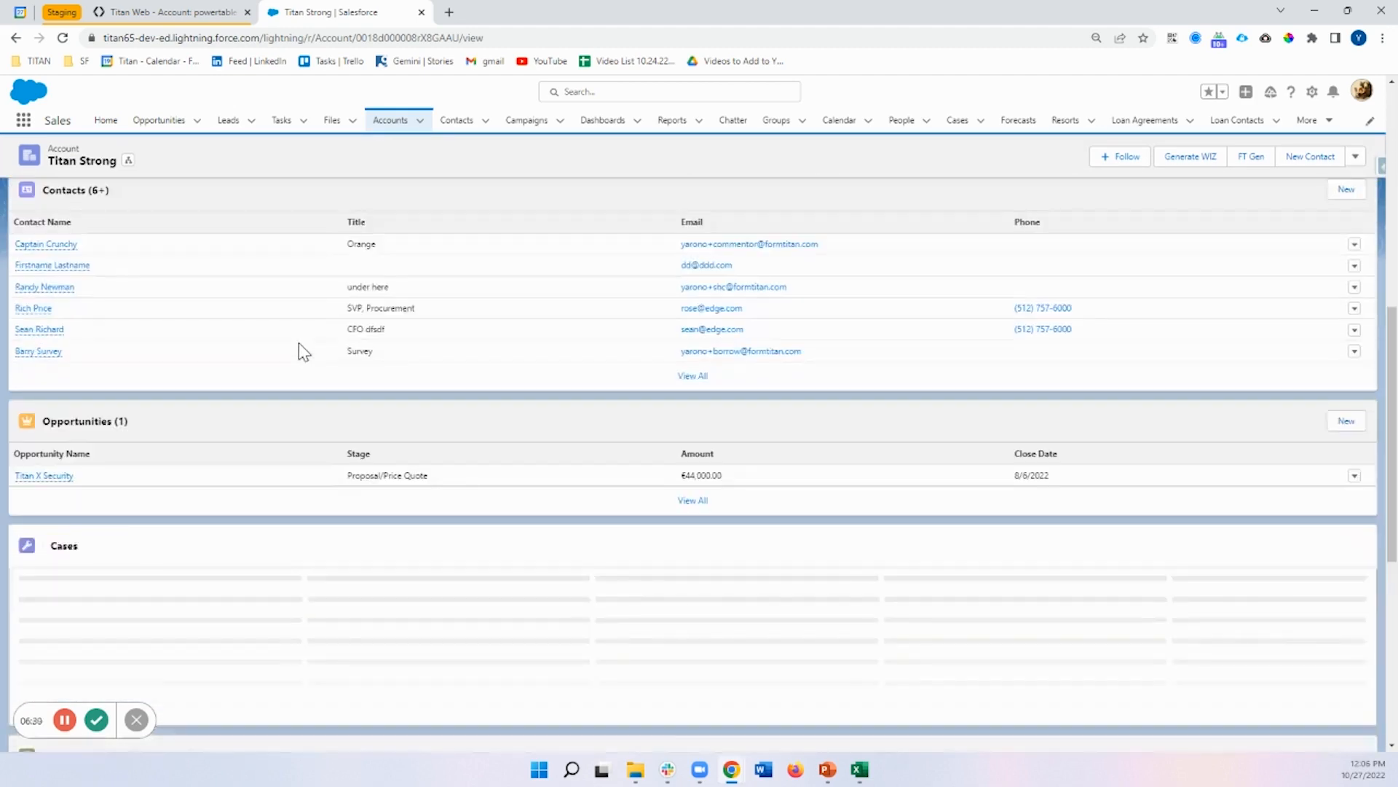
scroll(240, 334, "up", 5)
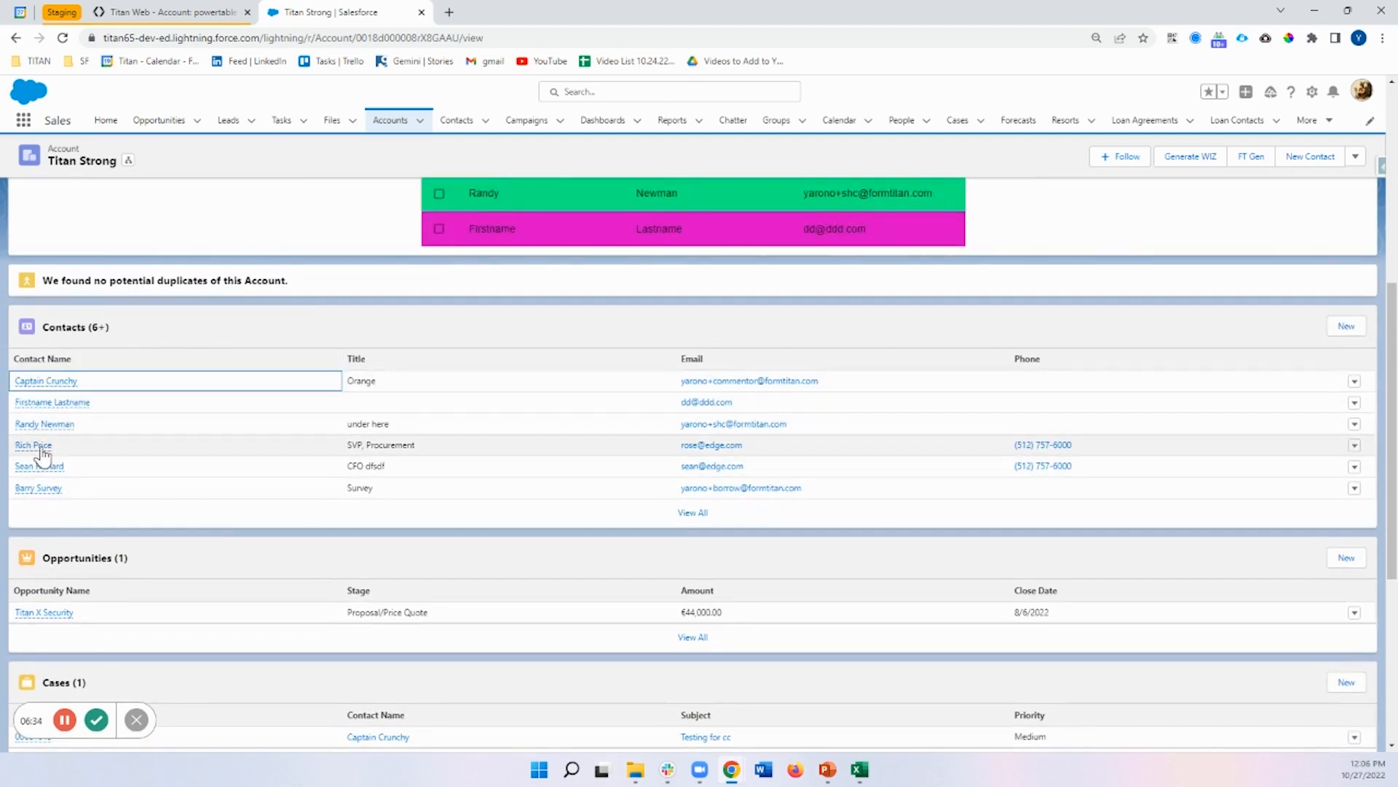
right_click(43, 445)
left_click(98, 461)
left_click(510, 12)
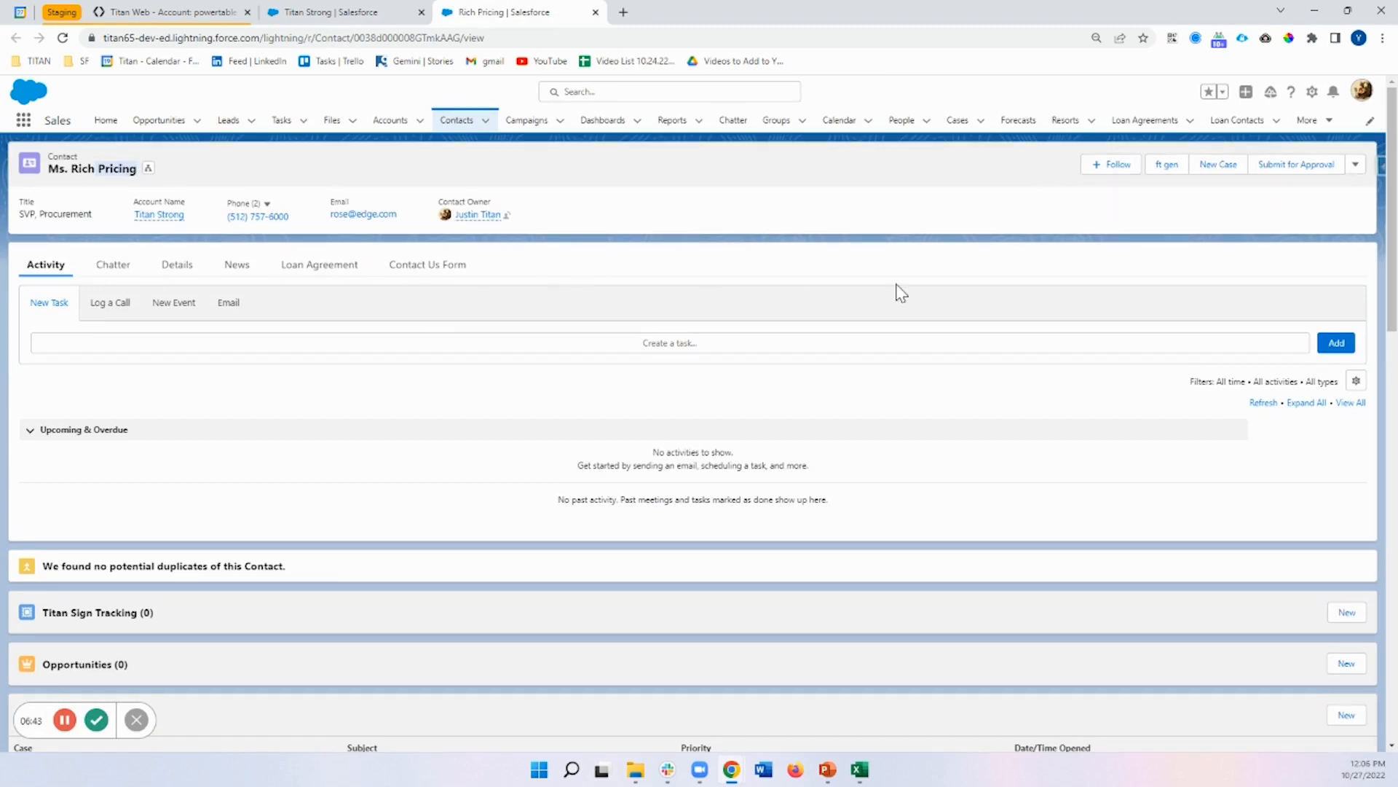
Step: Examine the Last Modified By user and time in the contact record's details
scroll(904, 293, "down", 6)
scroll(946, 291, "up", 5)
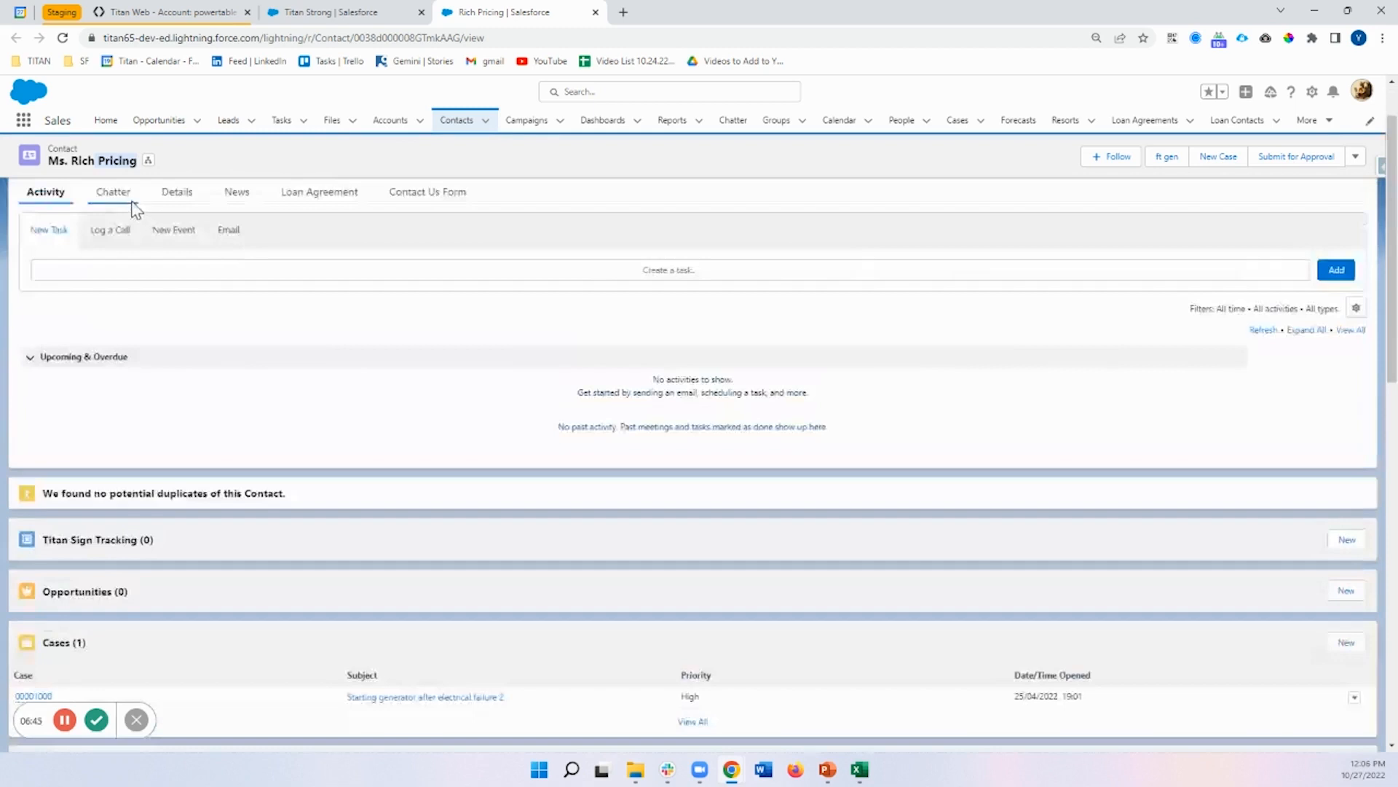
scroll(135, 208, "up", 1)
left_click(167, 194)
left_click(170, 268)
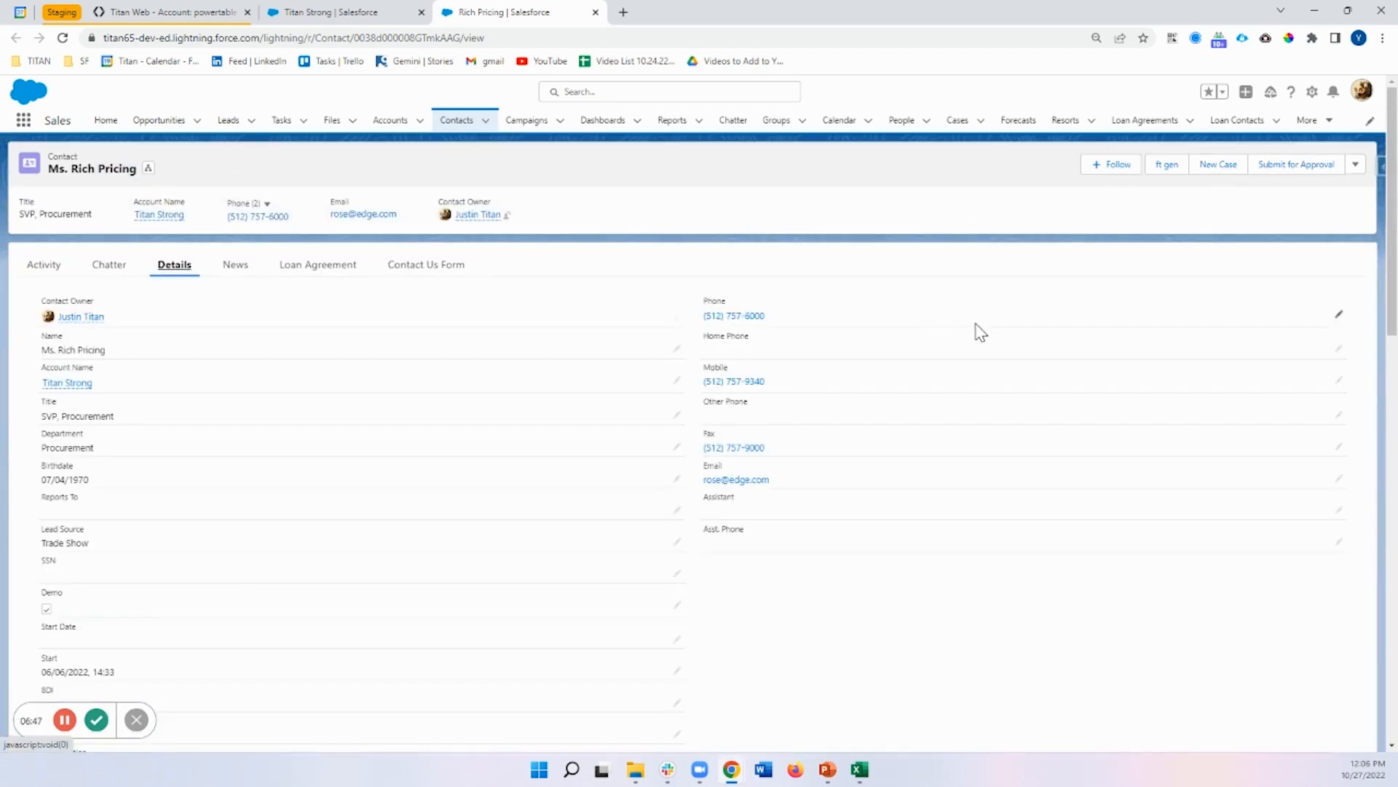
scroll(986, 340, "down", 10)
scroll(987, 346, "down", 1)
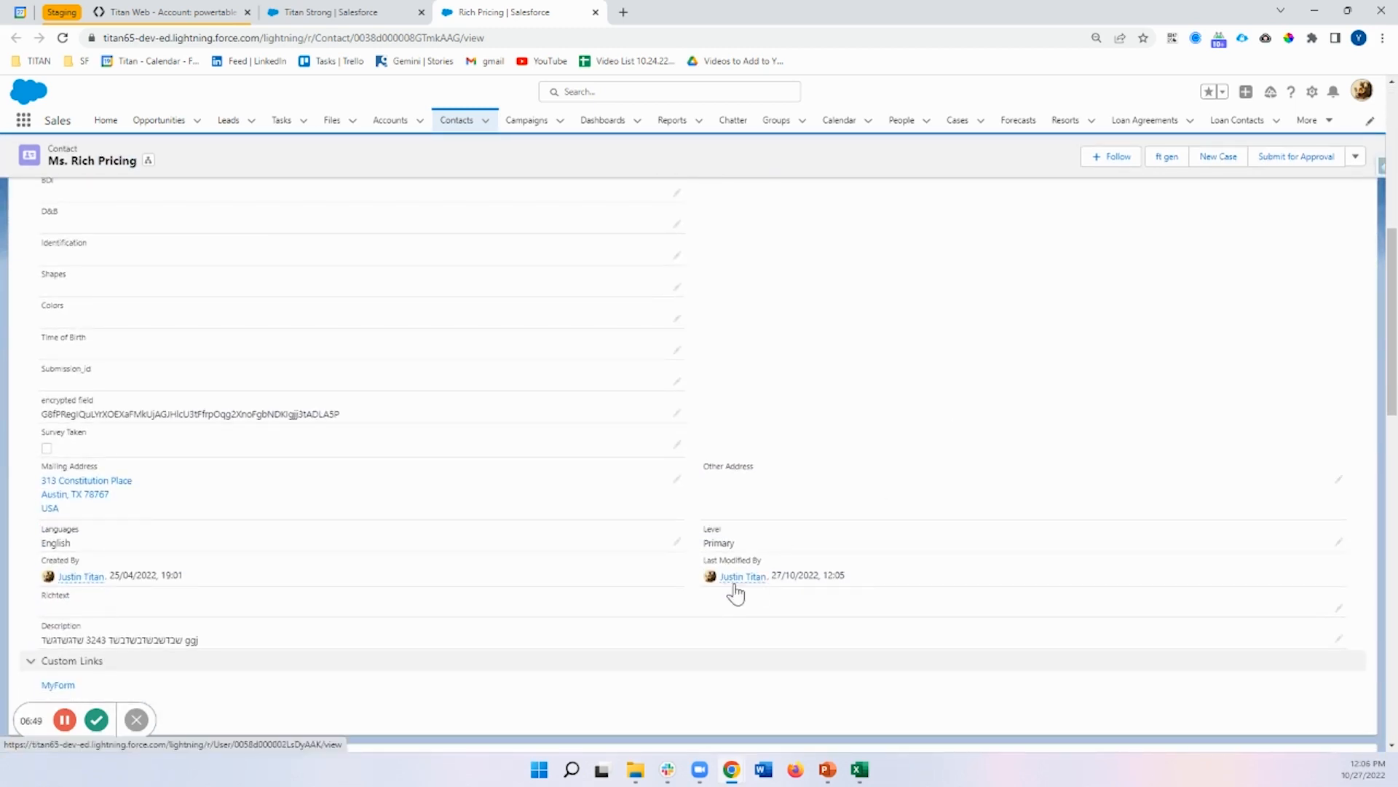
left_click_drag(700, 562, 763, 561)
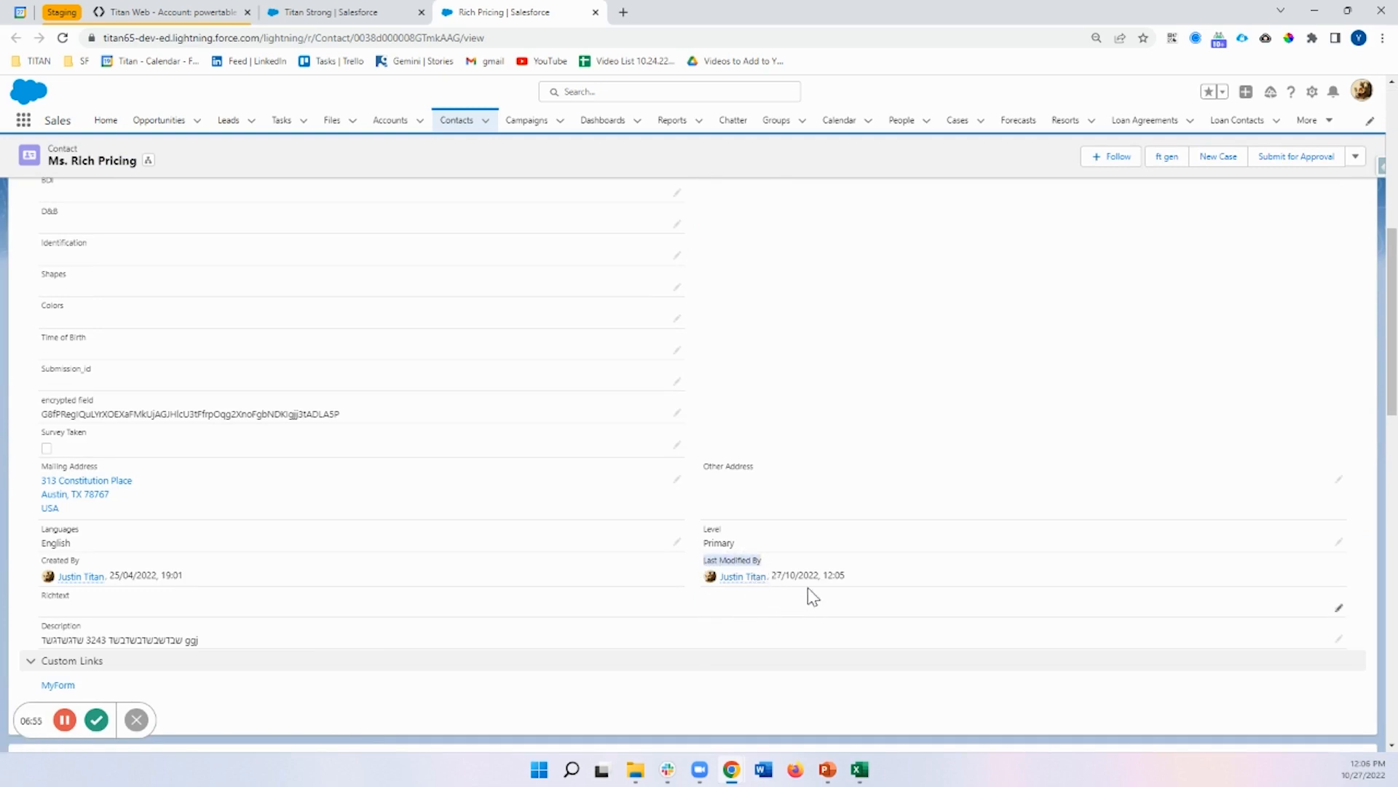
left_click(930, 566)
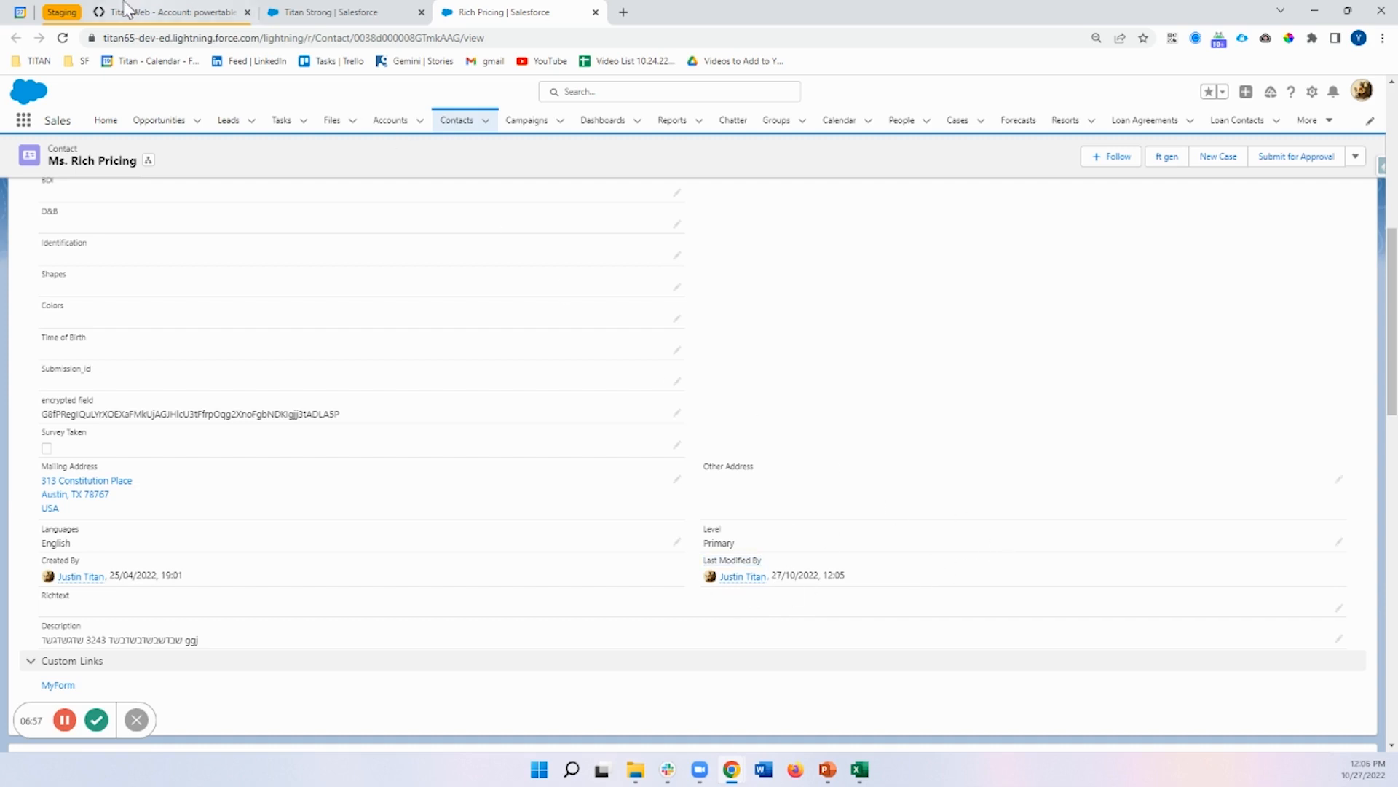
Step: Switch to the Titan Web project and review the SF LWC configuration's Salesforce session option and record and user ID mappings, then close it
left_click(149, 12)
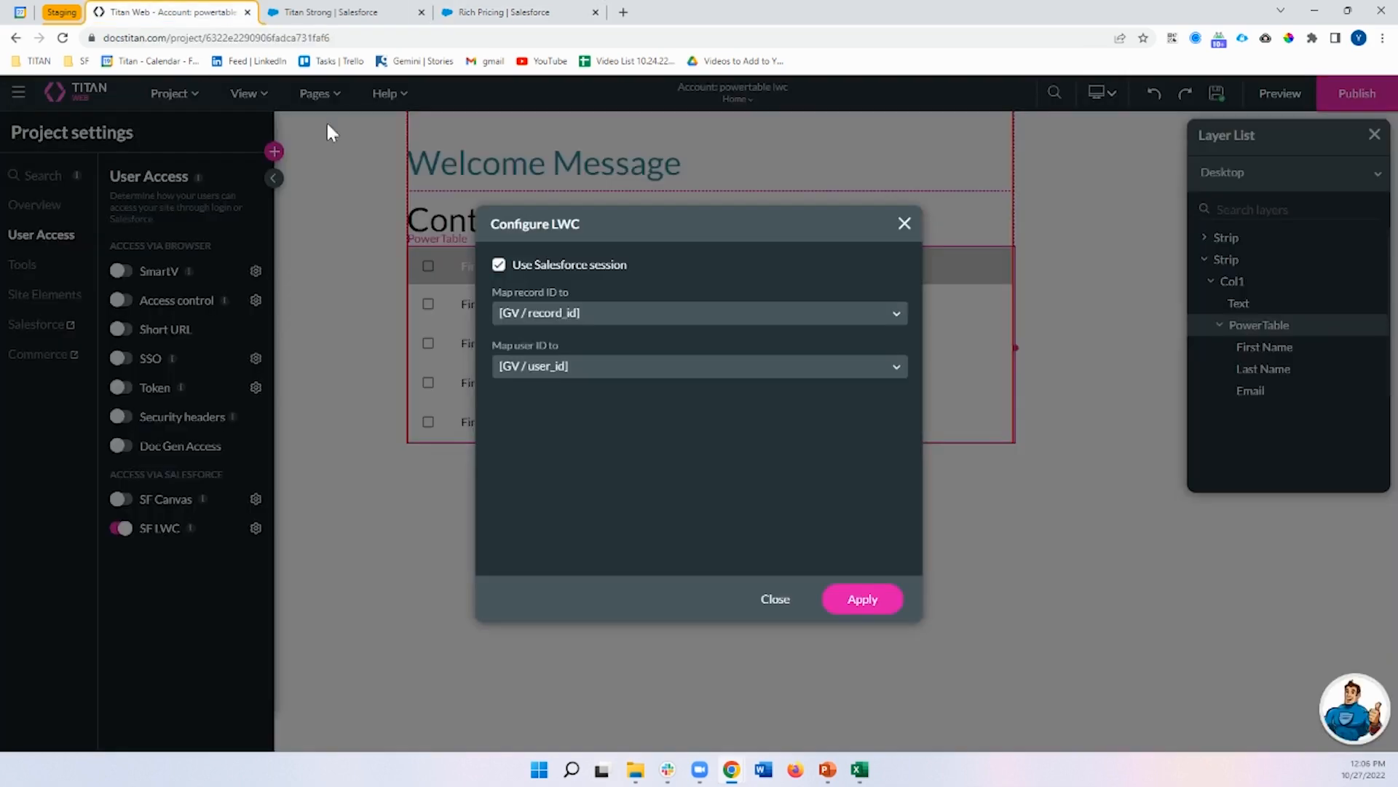
left_click(905, 225)
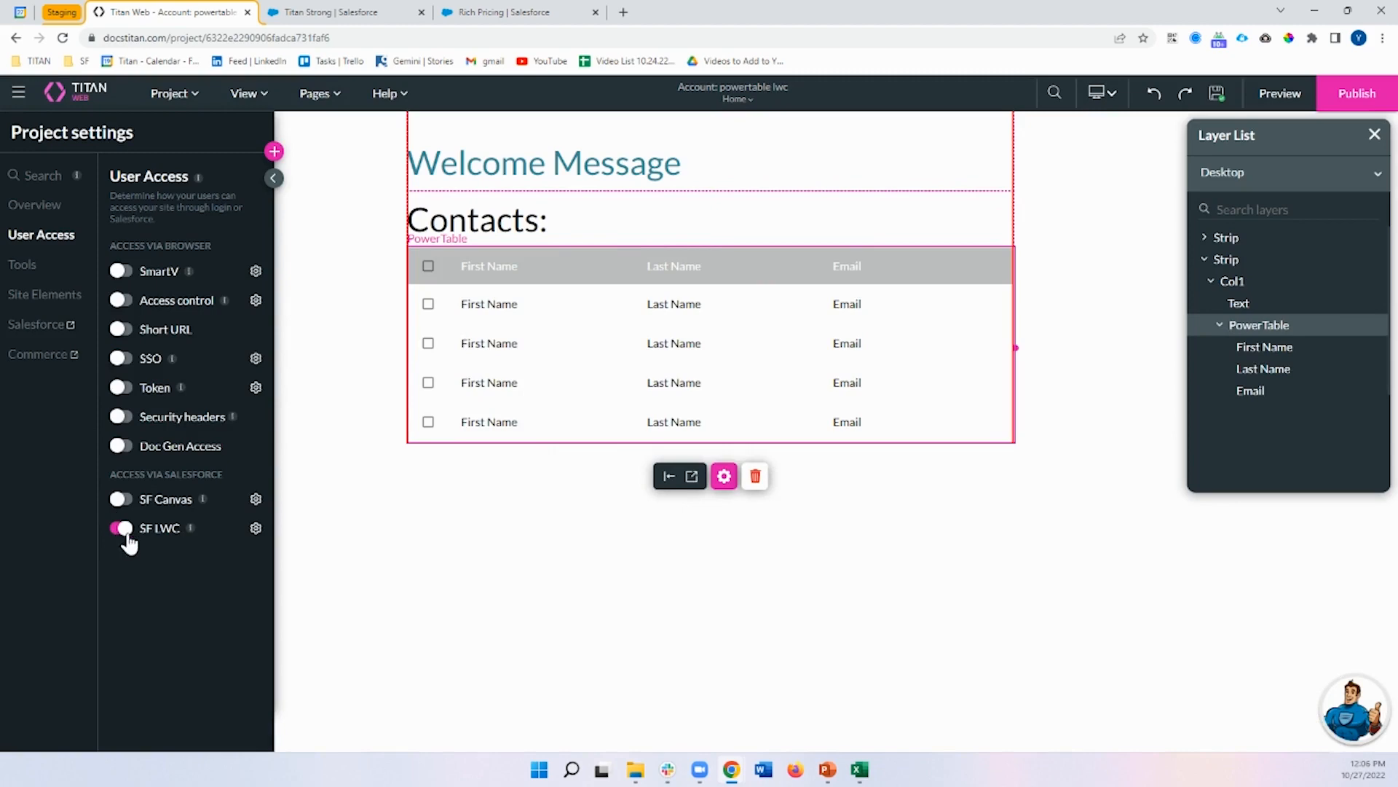
left_click_drag(149, 529, 238, 529)
left_click(256, 529)
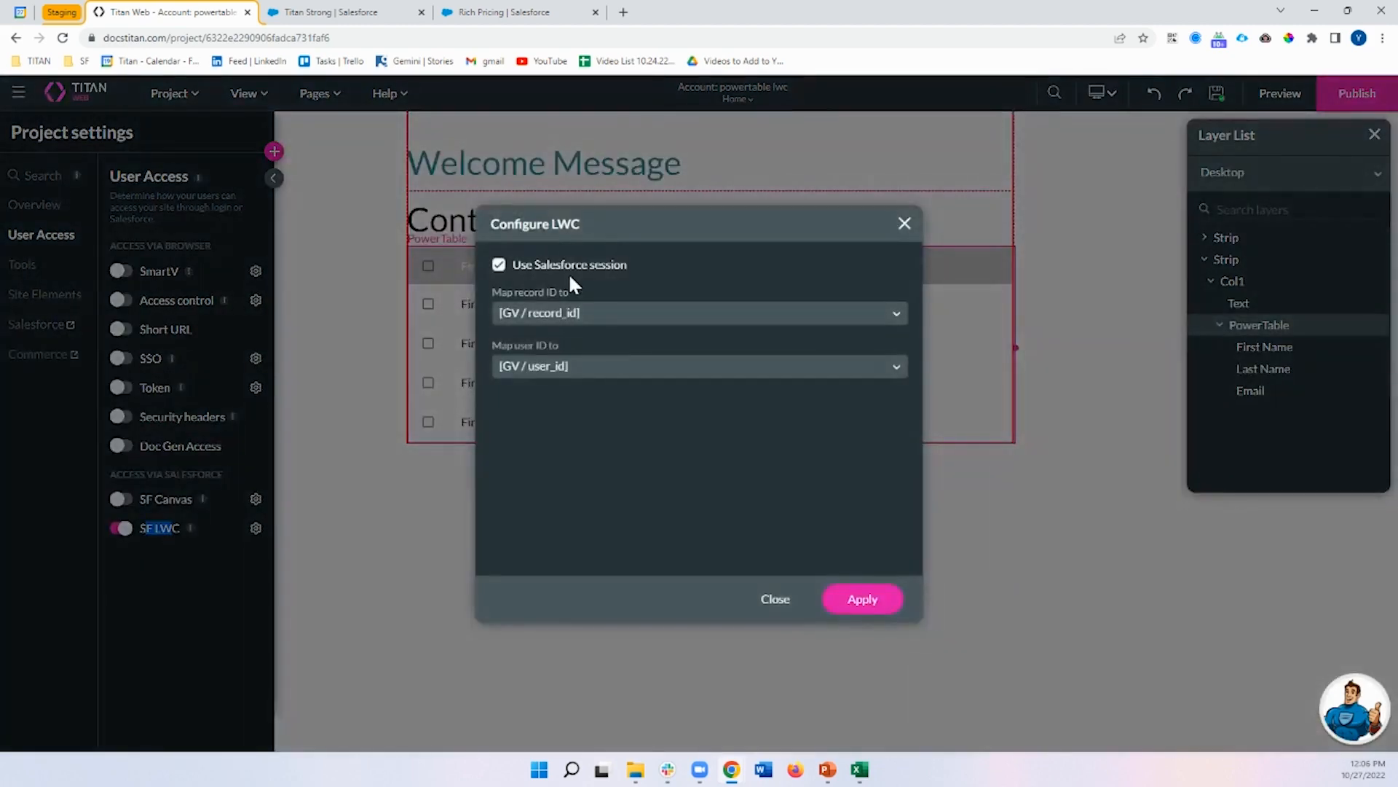
left_click_drag(694, 284, 678, 355)
left_click(655, 225)
left_click(905, 224)
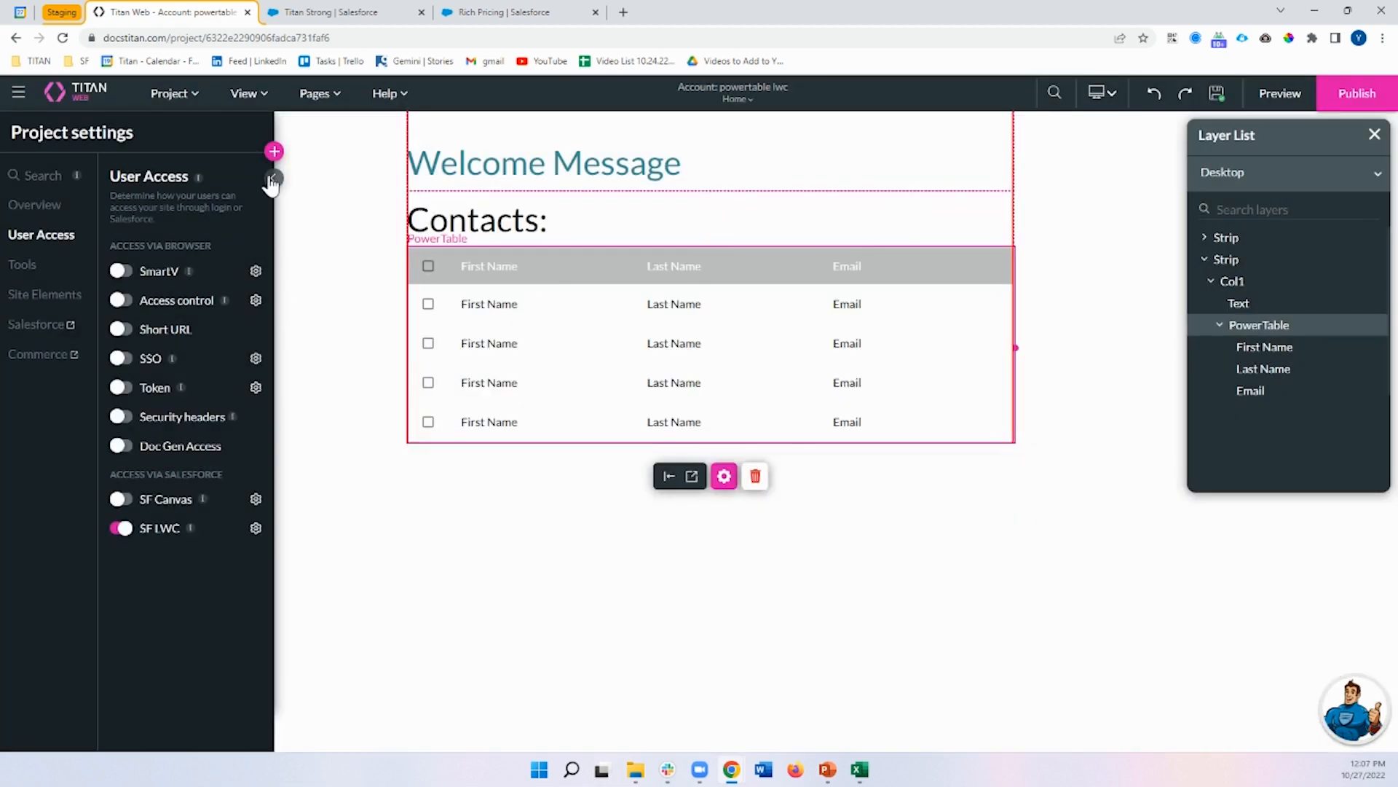